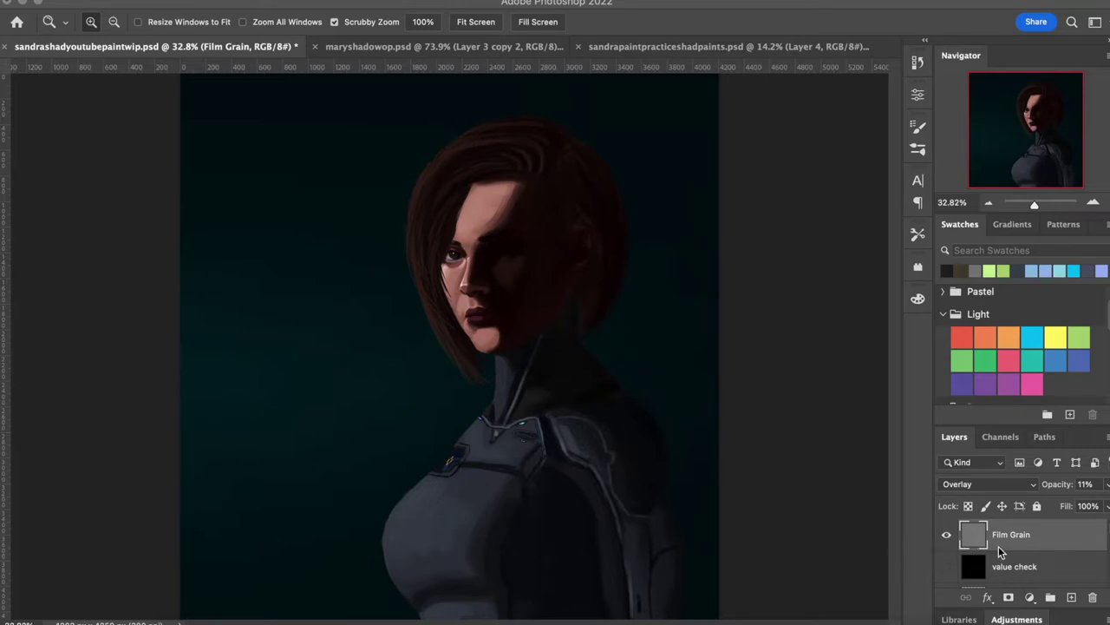
# - Select the Layer 3 copy layer that holds the painted figure
pyautogui.scroll(-4, 999, 552)
pyautogui.scroll(-2, 1001, 552)
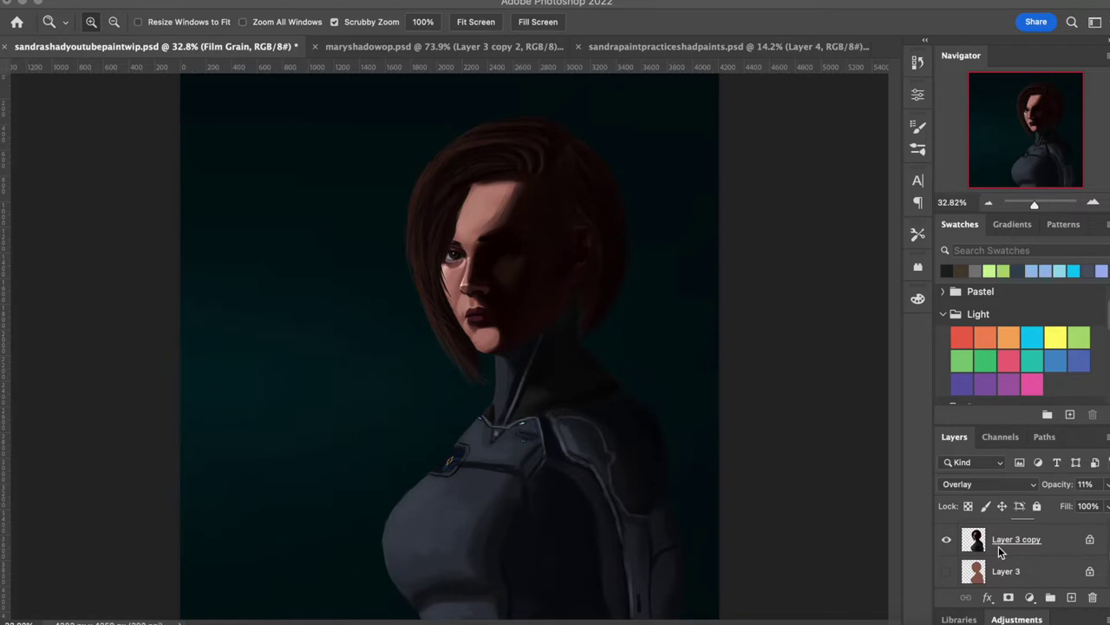
pyautogui.click(999, 546)
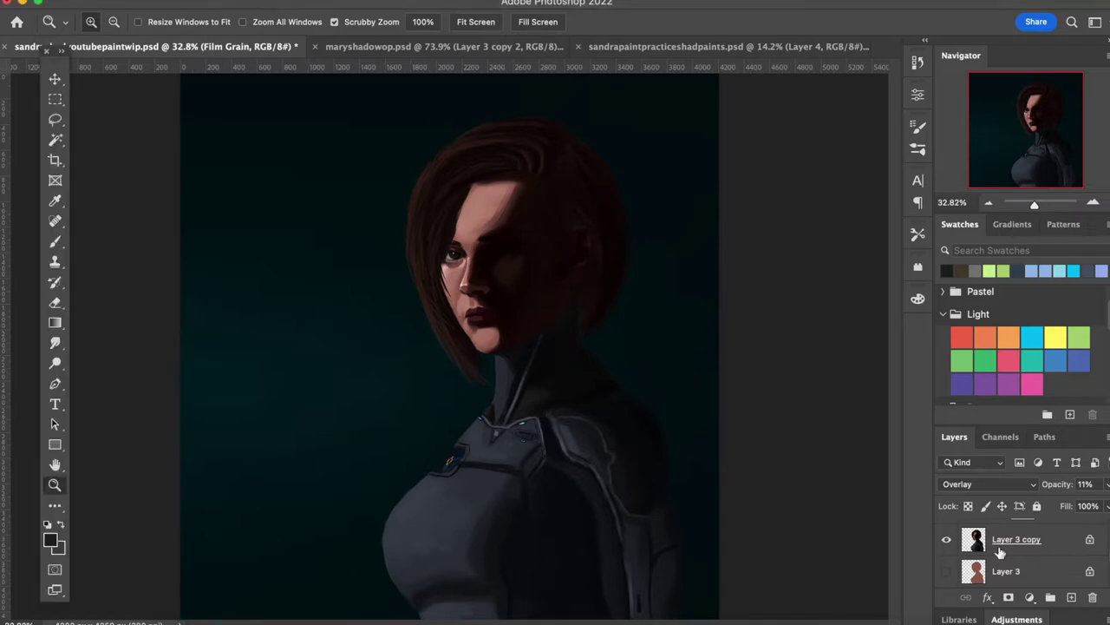
pyautogui.click(1000, 552)
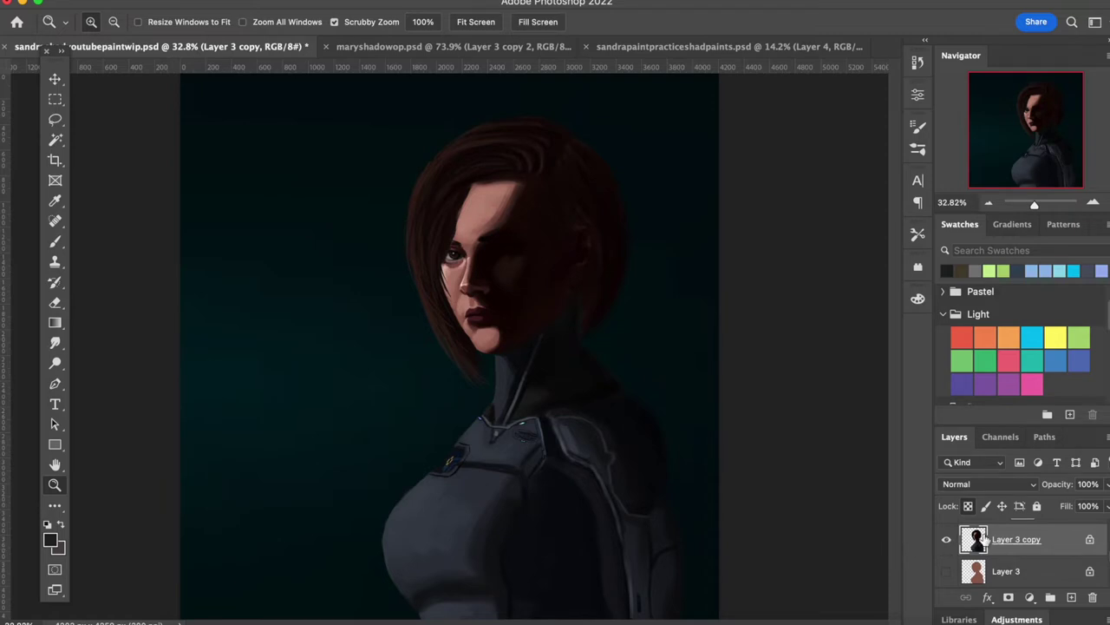
pyautogui.scroll(1, 983, 538)
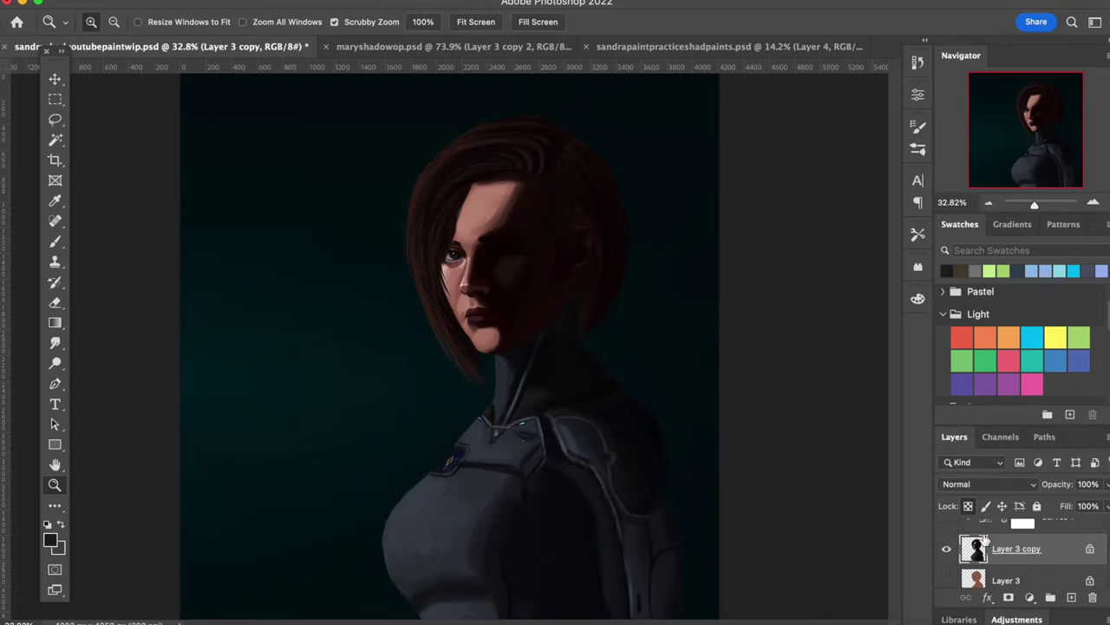
pyautogui.scroll(1, 985, 539)
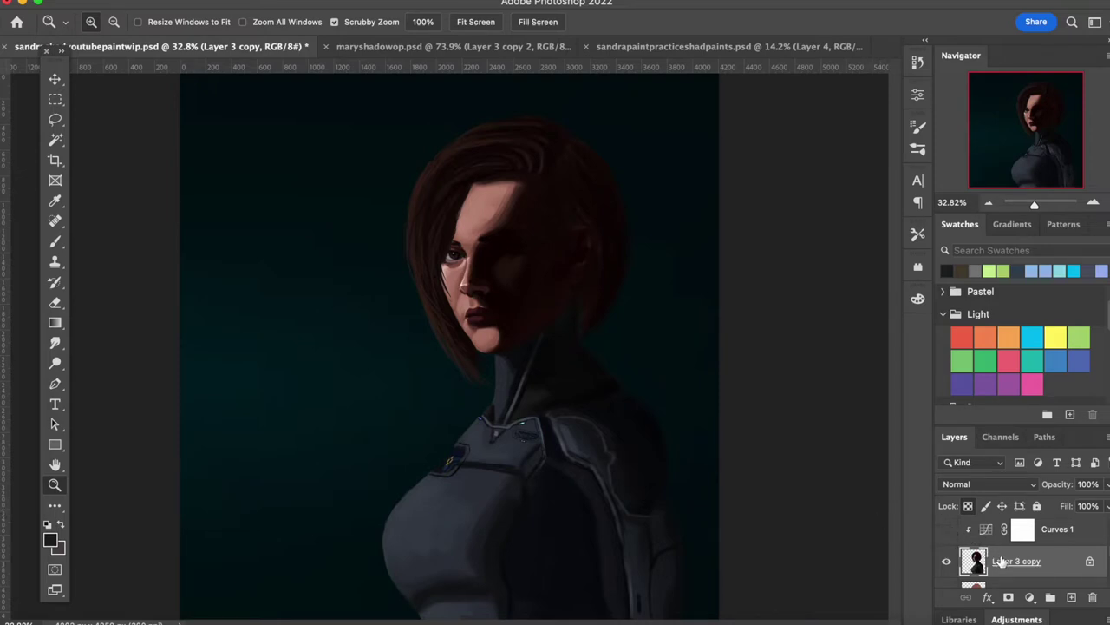
pyautogui.scroll(1, 1002, 562)
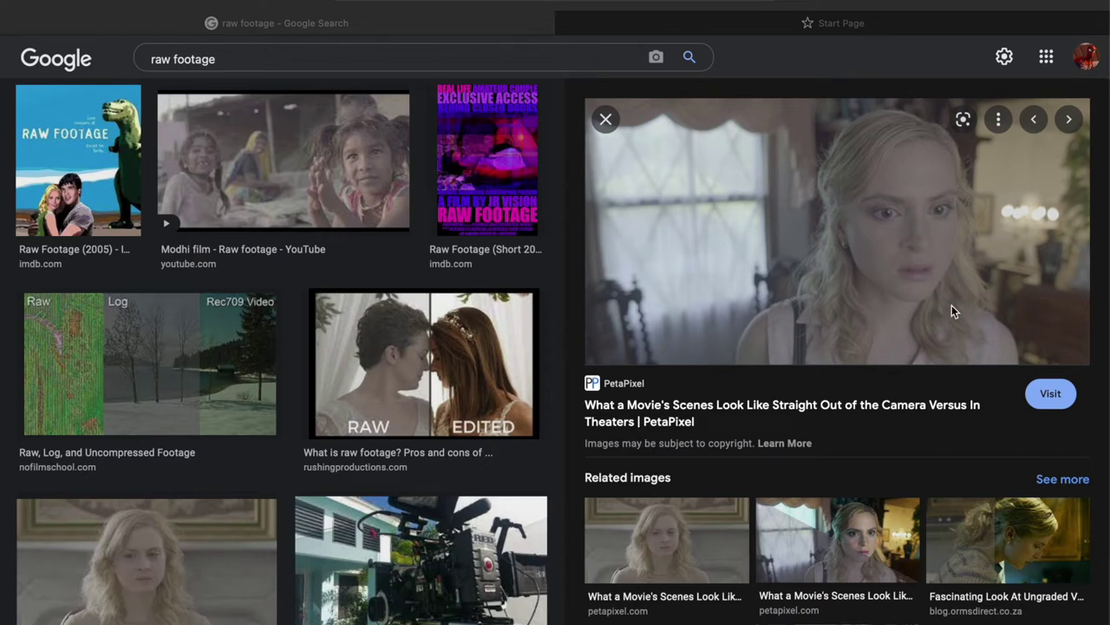
# - Switch to the browser's raw footage image results and examine several before-and-after colour grading comparisons
pyautogui.scroll(-3, 855, 353)
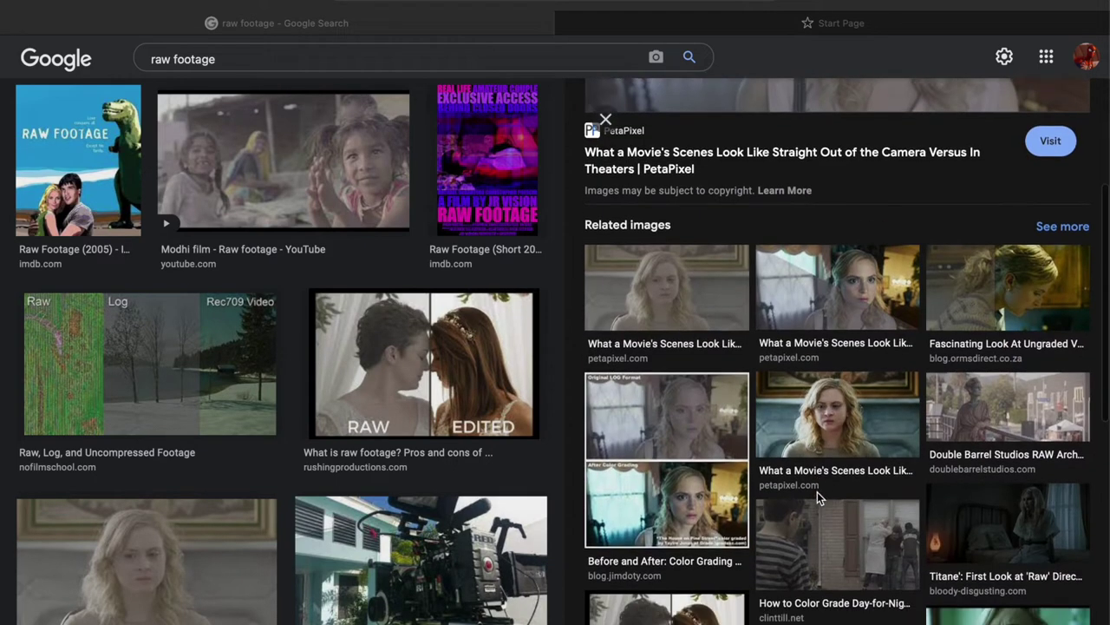
pyautogui.click(664, 498)
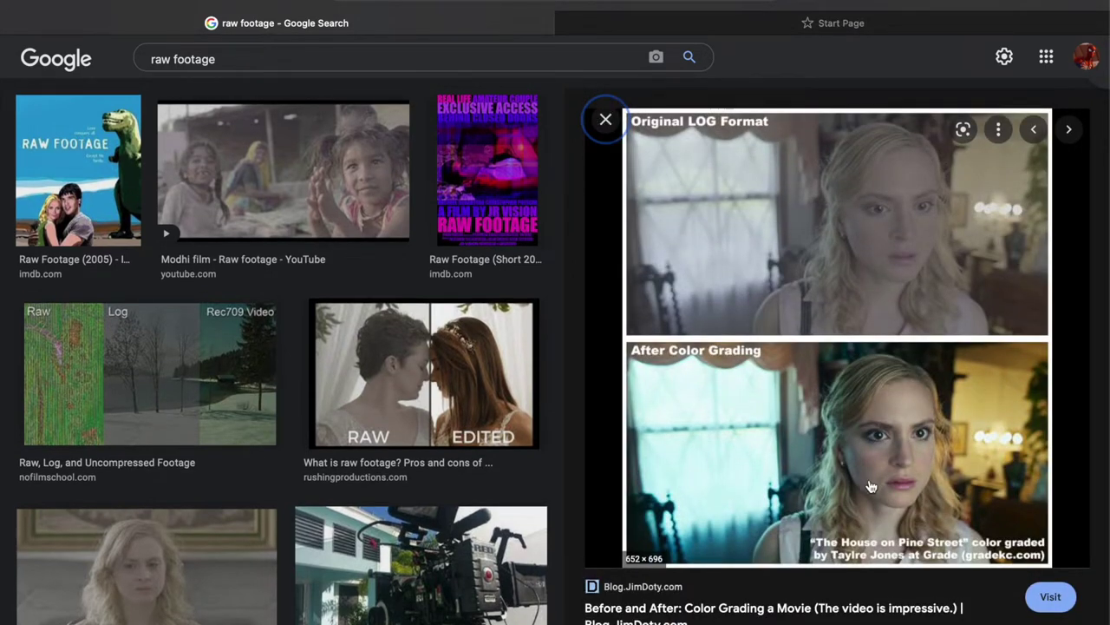
pyautogui.scroll(-5, 867, 486)
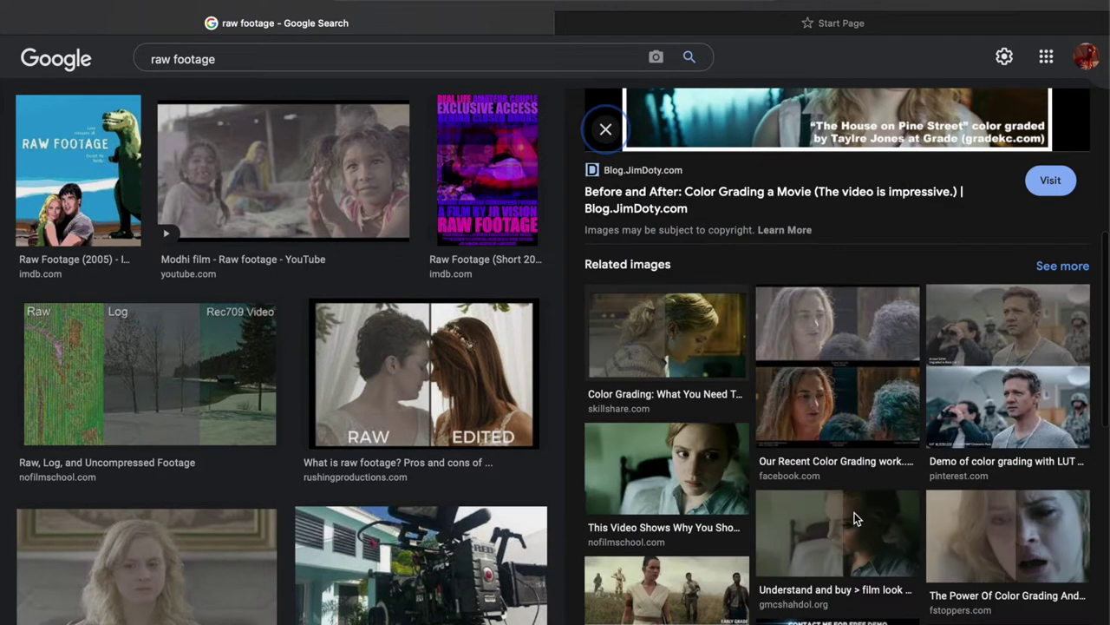
pyautogui.click(699, 338)
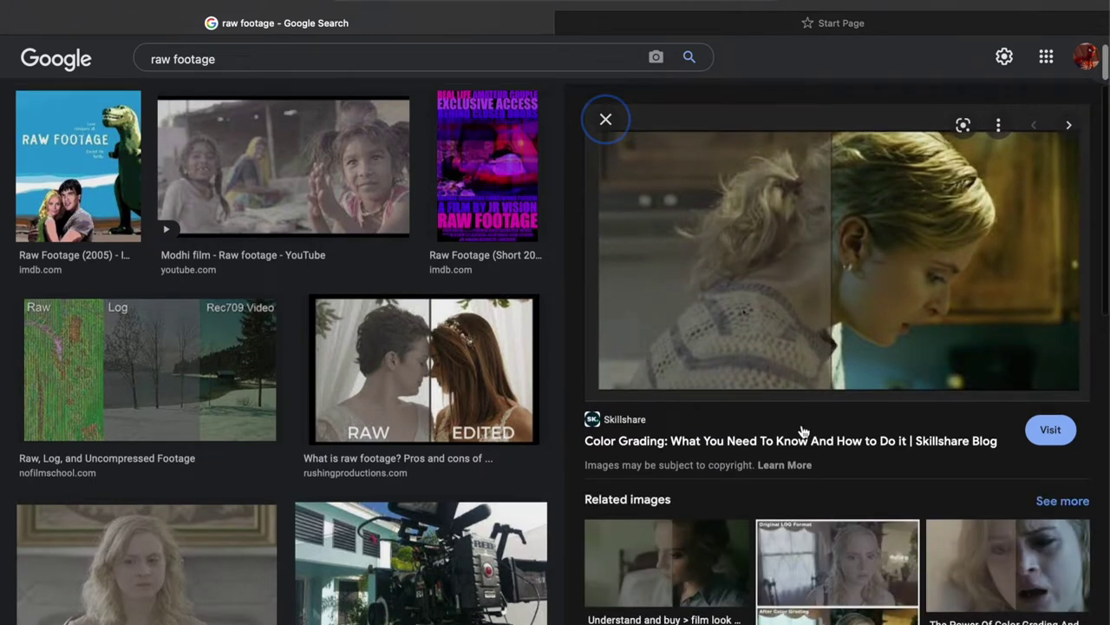
pyautogui.scroll(-3, 801, 407)
pyautogui.scroll(-1, 801, 499)
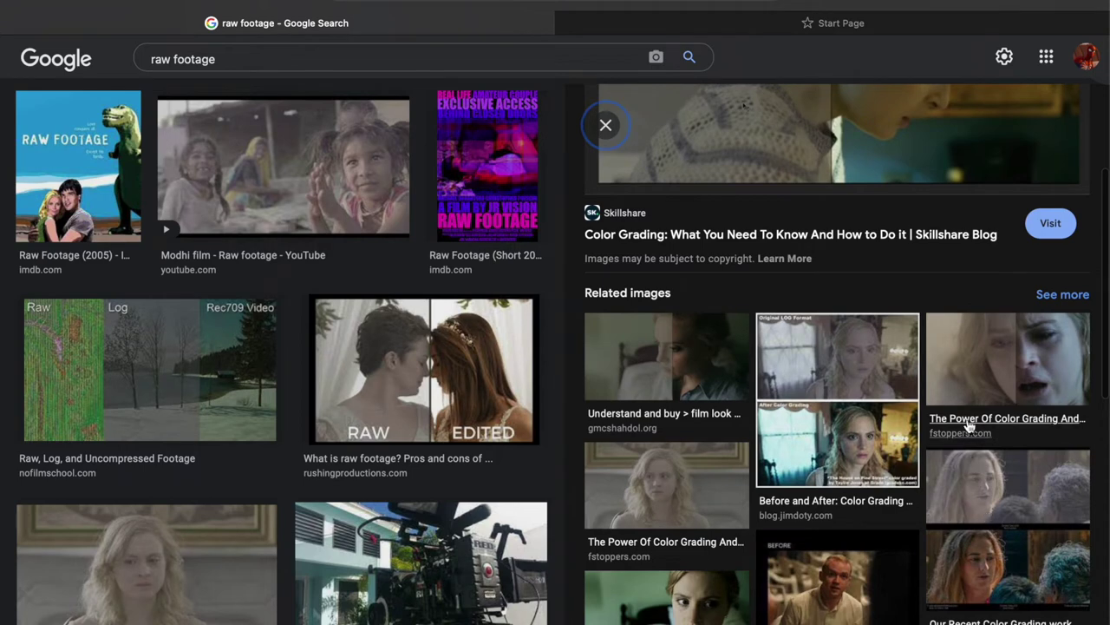
pyautogui.click(969, 406)
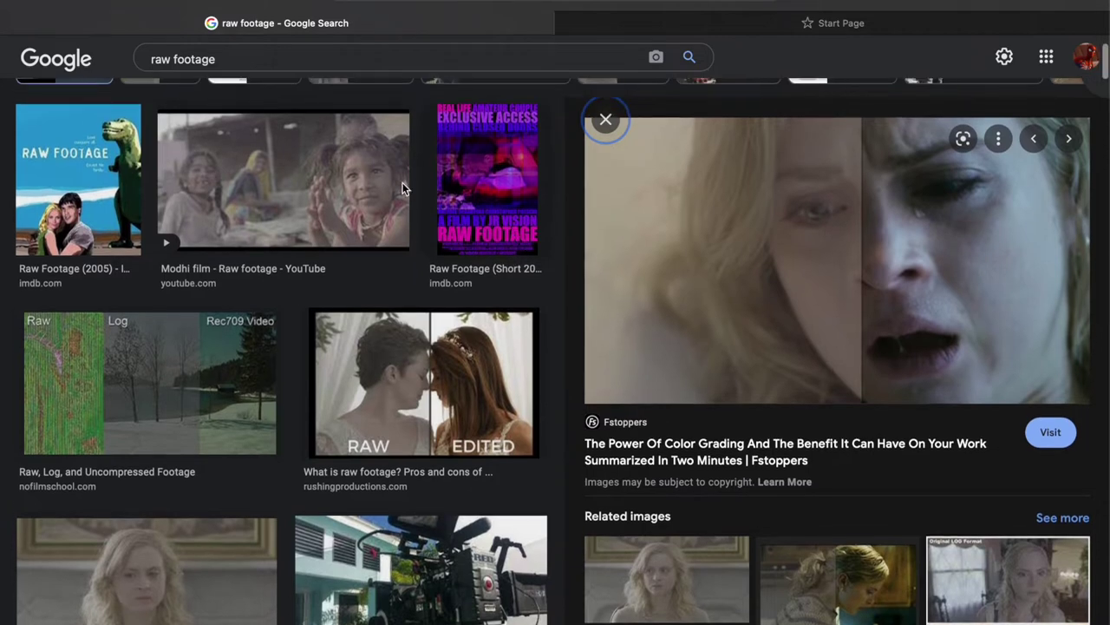
pyautogui.scroll(3, 477, 278)
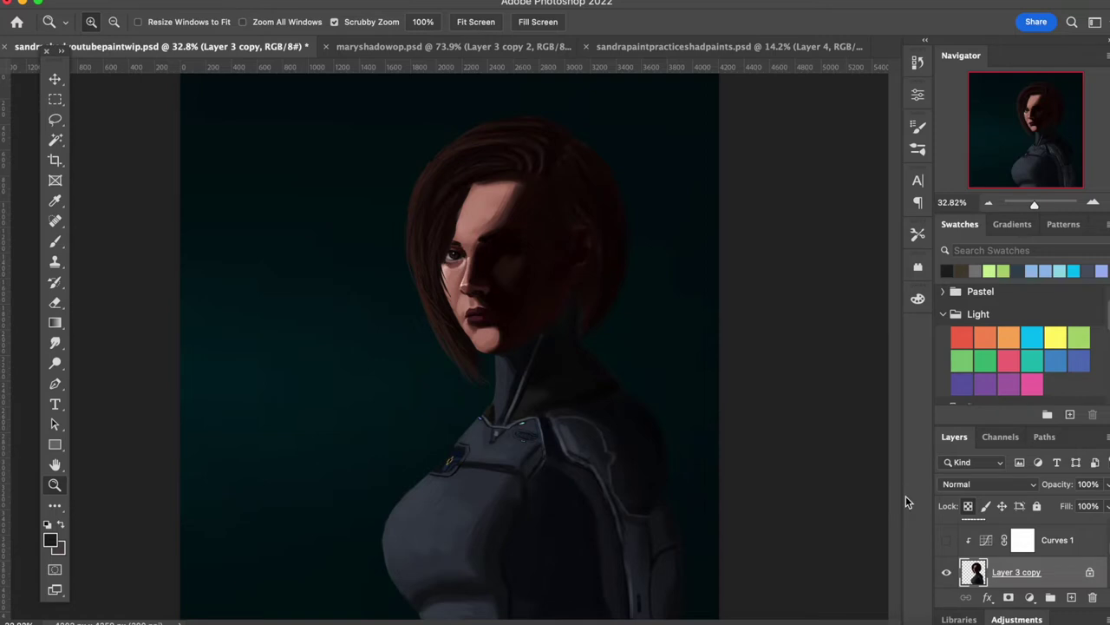
# - Create a new layer clipped to Layer 3 copy and rename it Color Grade
pyautogui.click(1071, 597)
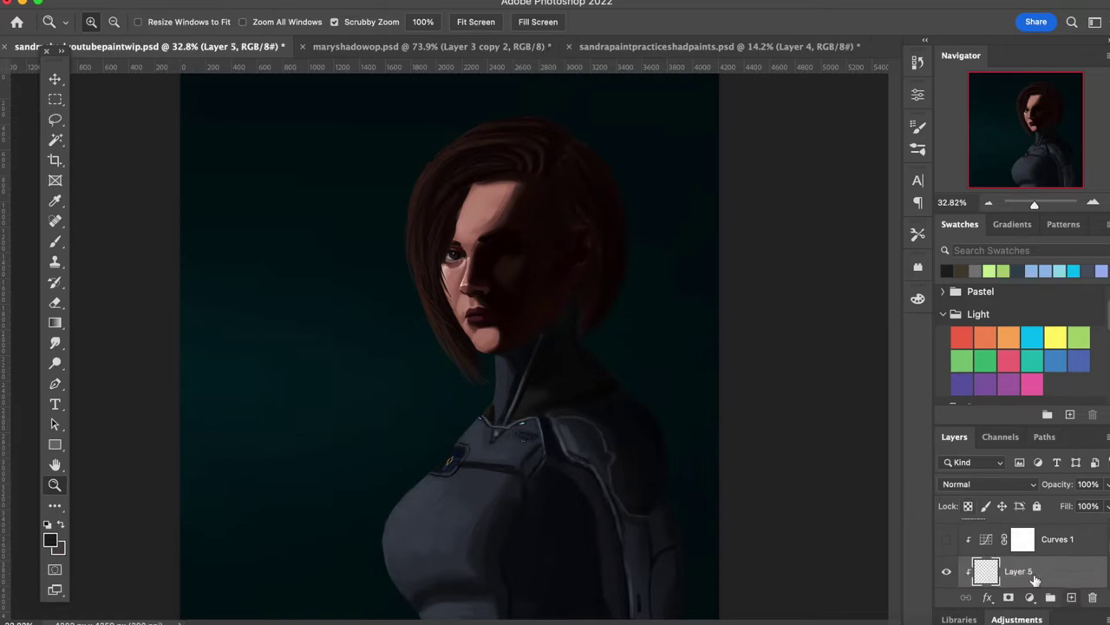
pyautogui.doubleClick(1018, 572)
pyautogui.write('Color Gr')
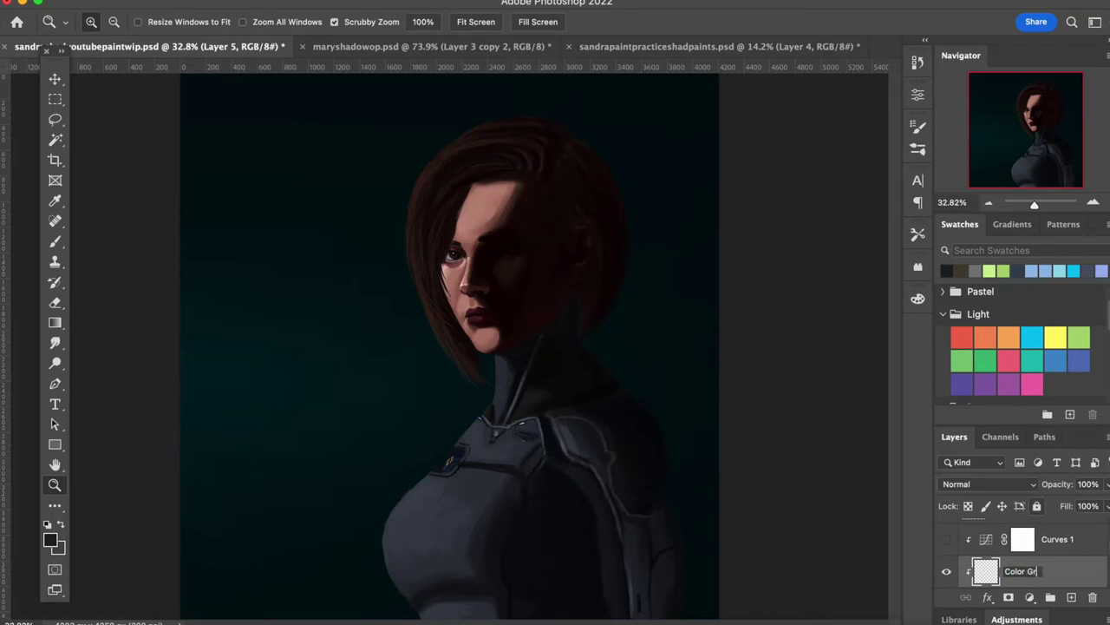
pyautogui.write('ade')
pyautogui.press('Return')
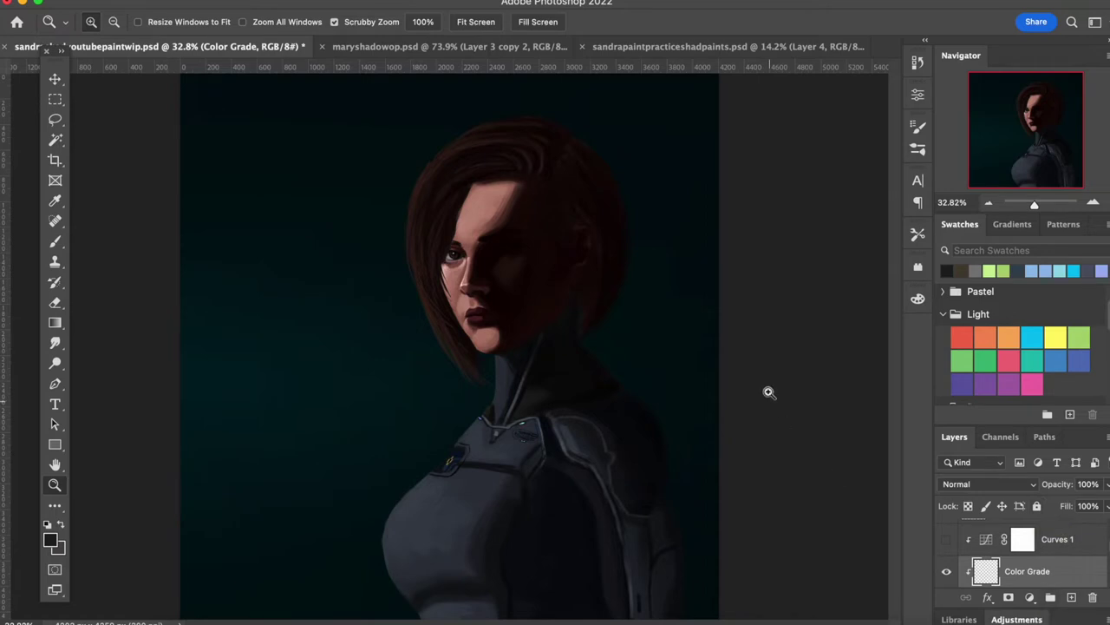
# - Set the foreground colour to a soft light blue with hue 212, saturation 33% and brightness 86%
pyautogui.click(919, 301)
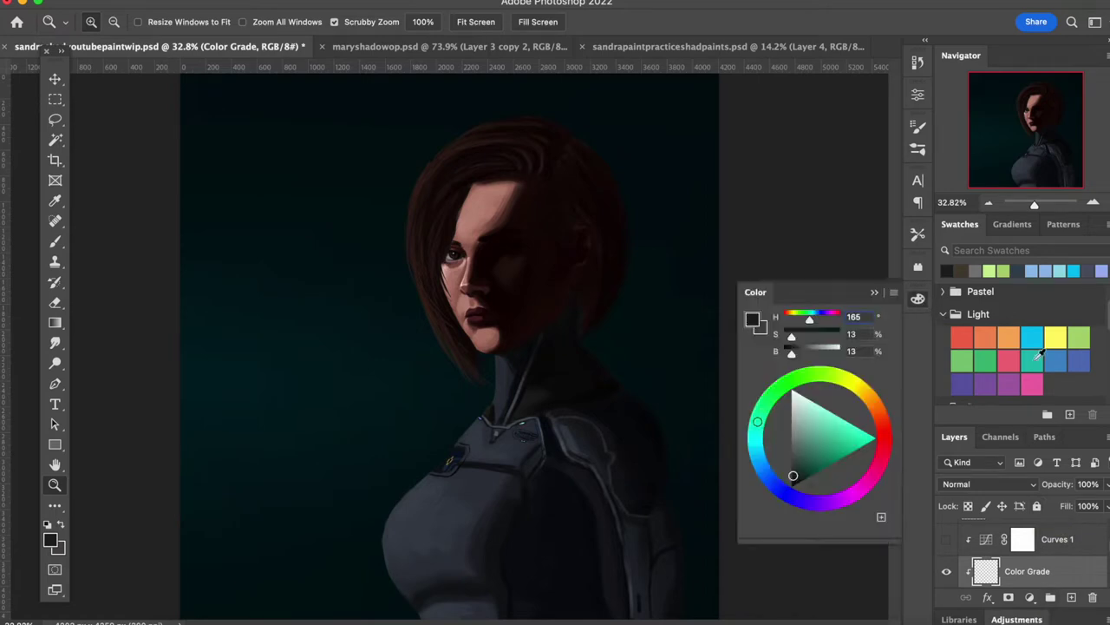
pyautogui.scroll(-1, 1040, 354)
pyautogui.click(1034, 326)
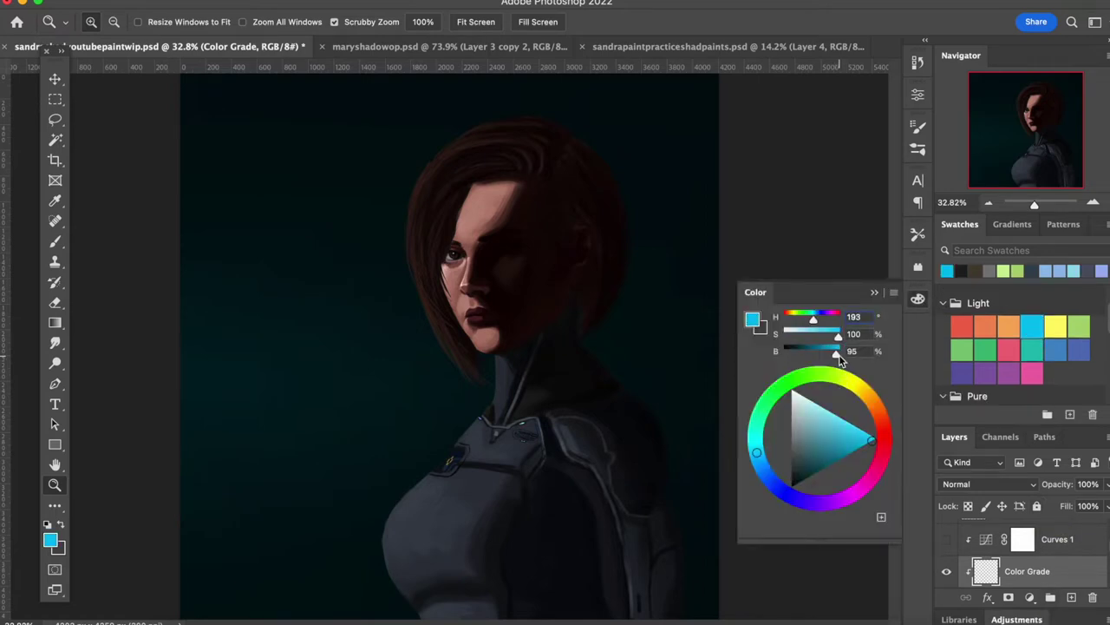
pyautogui.click(816, 417)
pyautogui.moveTo(816, 416); pyautogui.dragTo(816, 416)
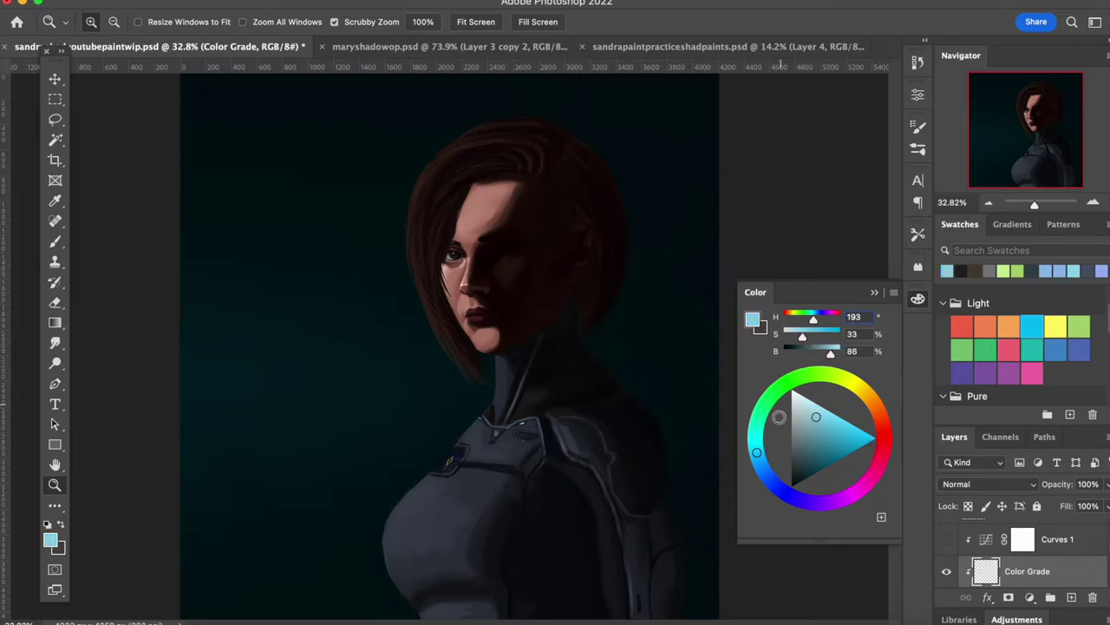
pyautogui.moveTo(759, 454); pyautogui.dragTo(766, 471)
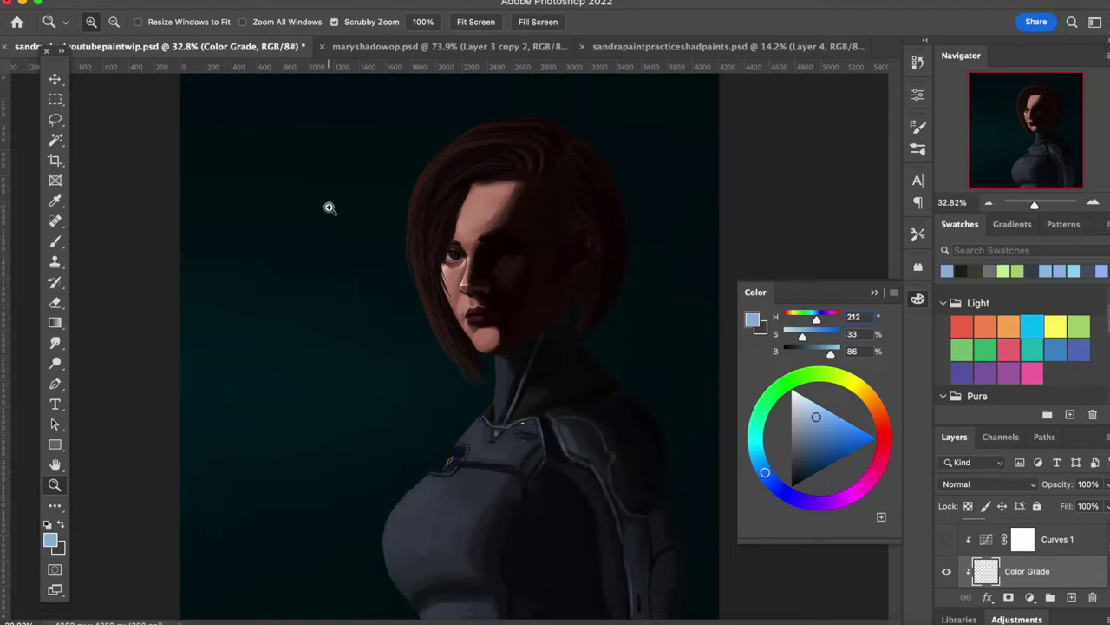
# - Fill the Color Grade layer with the foreground colour at 100% opacity and set its blend mode to Multiply
pyautogui.click(147, 1)
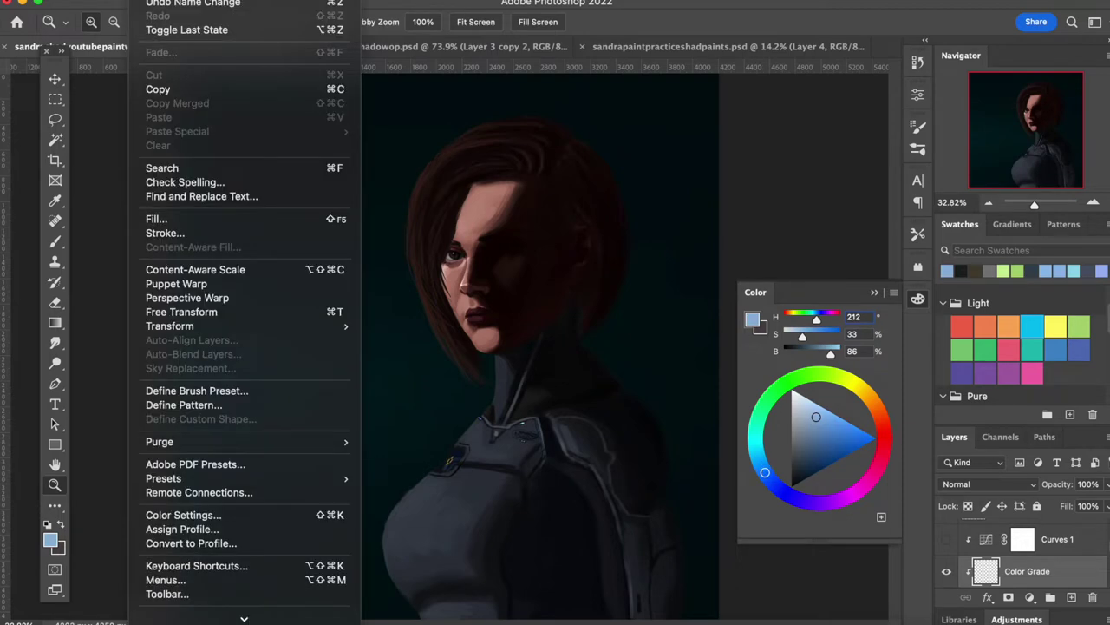
pyautogui.click(186, 221)
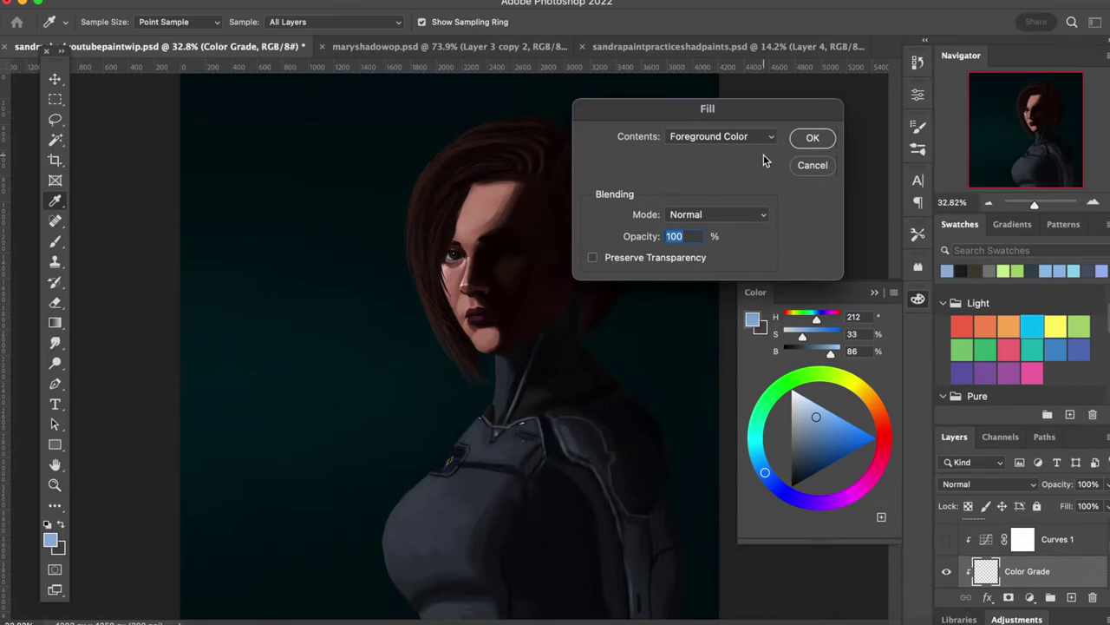
pyautogui.click(807, 137)
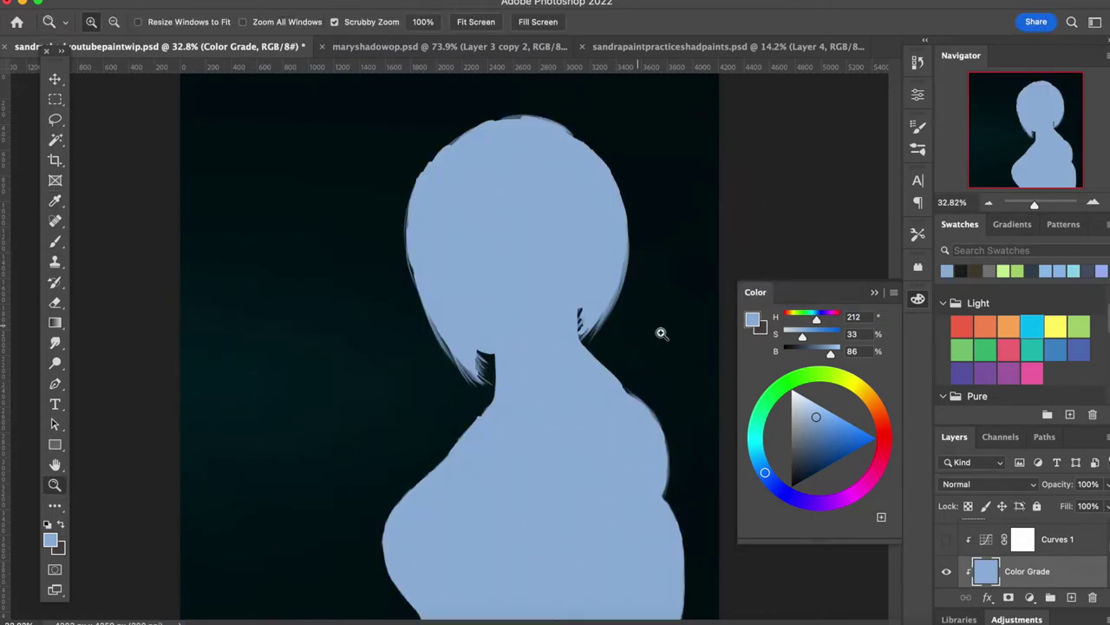
pyautogui.click(987, 484)
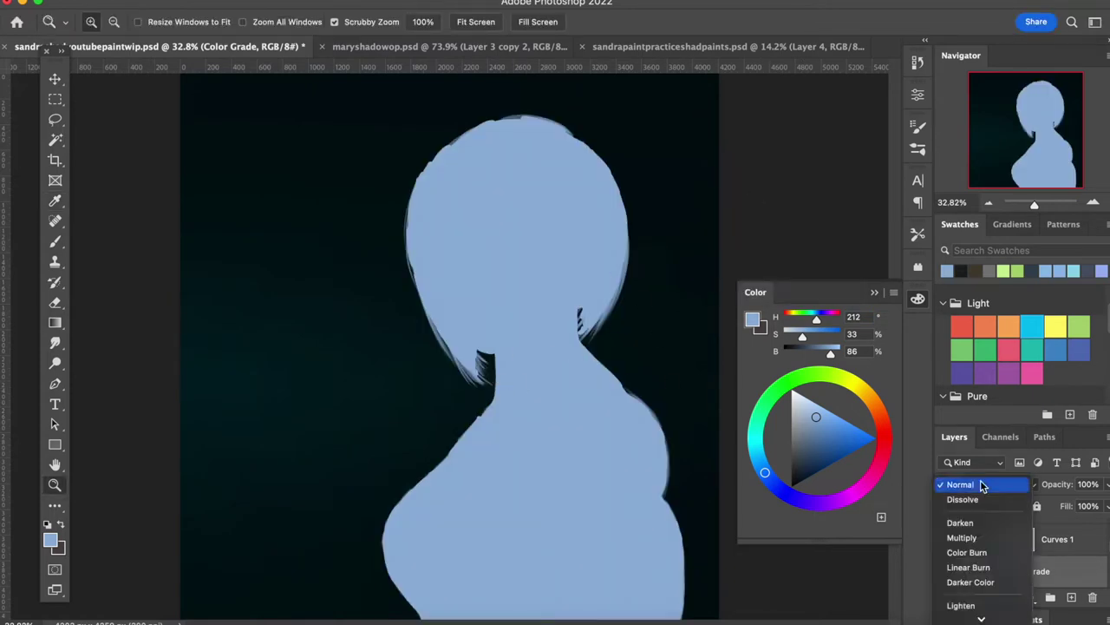
pyautogui.click(972, 537)
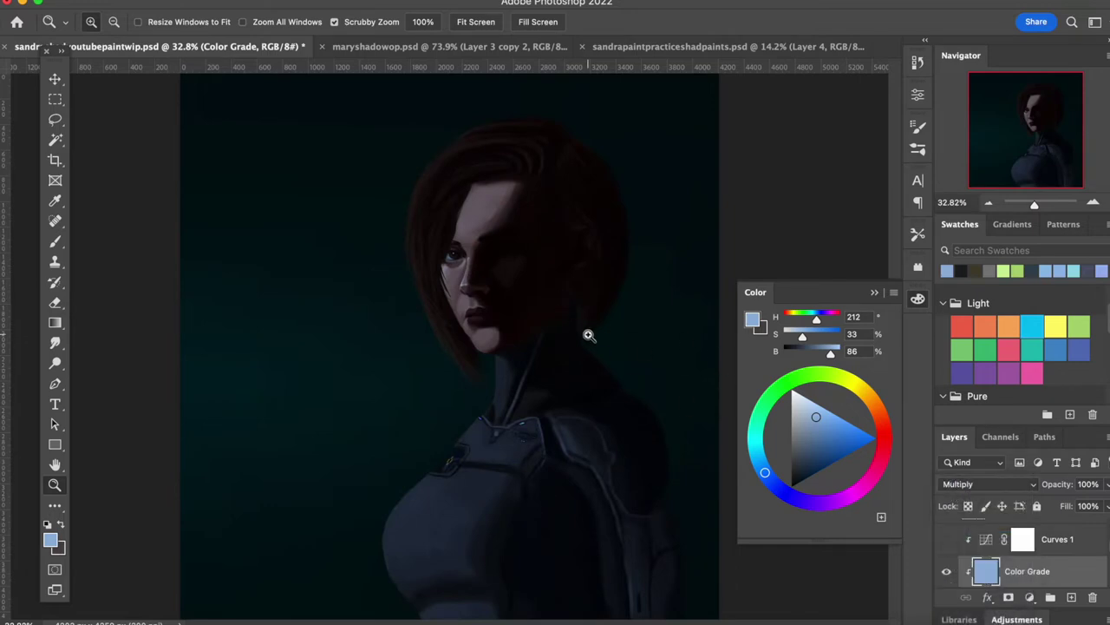
# - Apply a Hue/Saturation adjustment to the Color Grade layer with saturation +51 and lightness +37
pyautogui.click(186, 1)
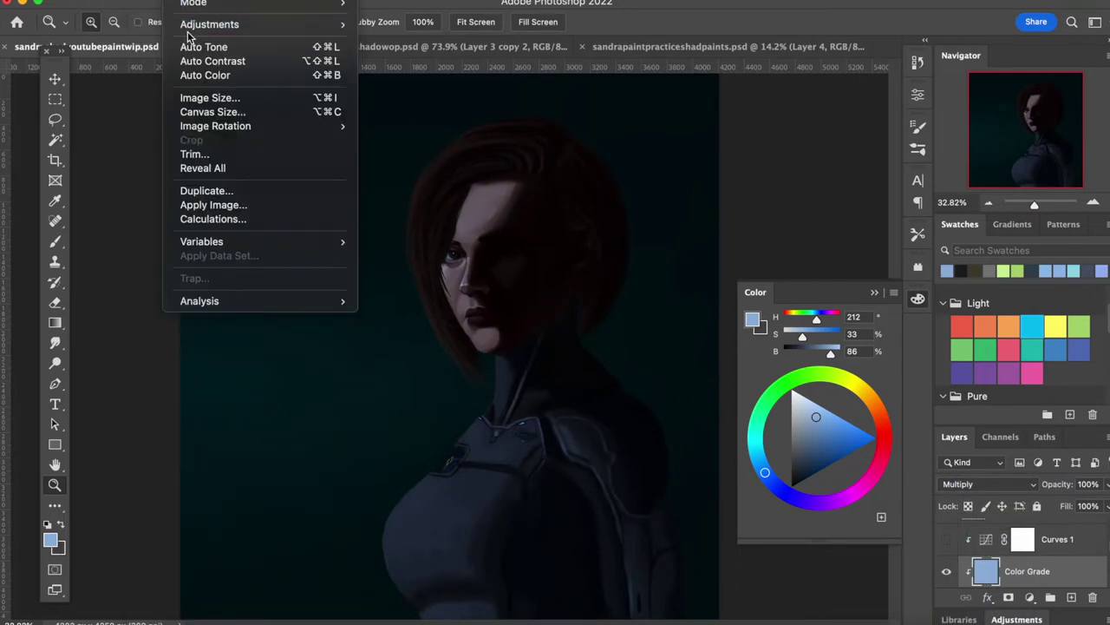
pyautogui.moveTo(196, 25)
pyautogui.click(442, 106)
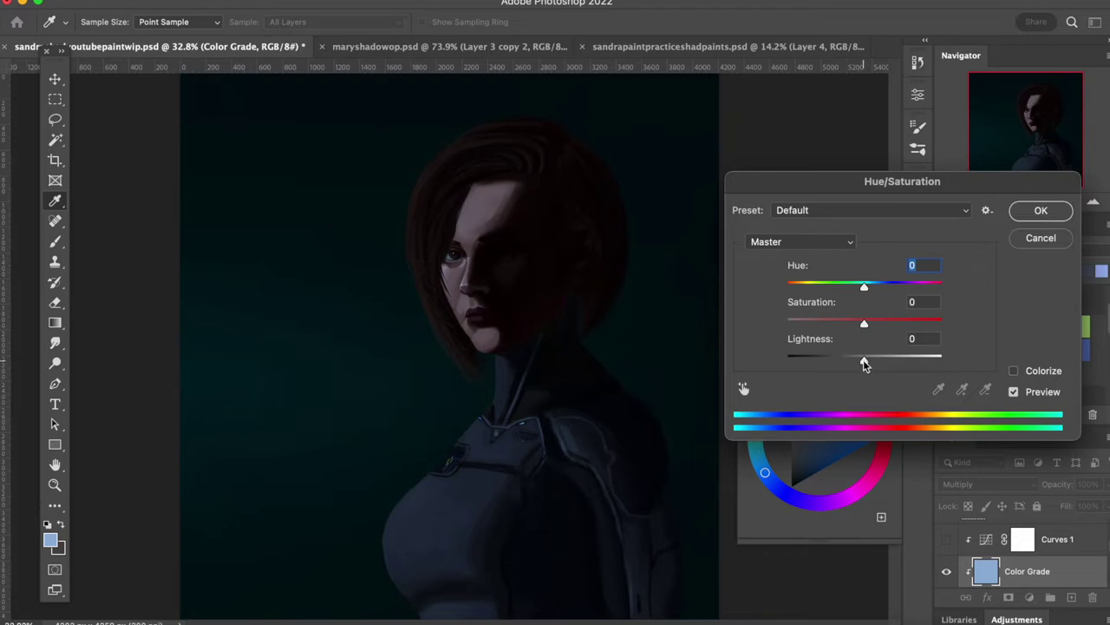
pyautogui.moveTo(869, 360); pyautogui.dragTo(895, 363)
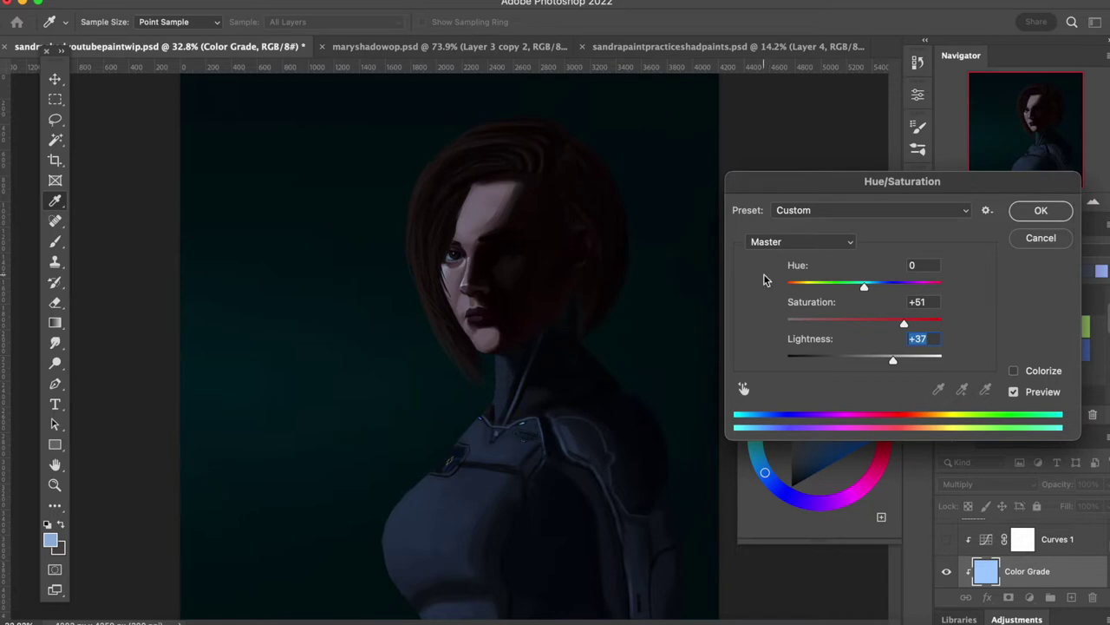
pyautogui.click(1040, 214)
# - Examine the graded portrait at full view and close up on the face
pyautogui.press('z')
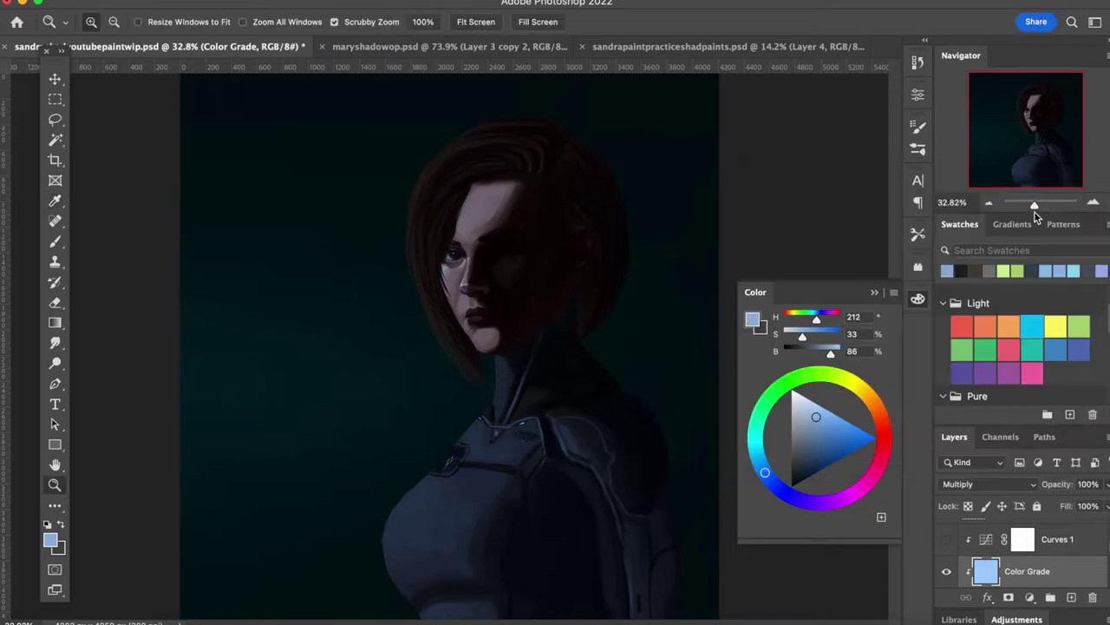
pyautogui.click(463, 363)
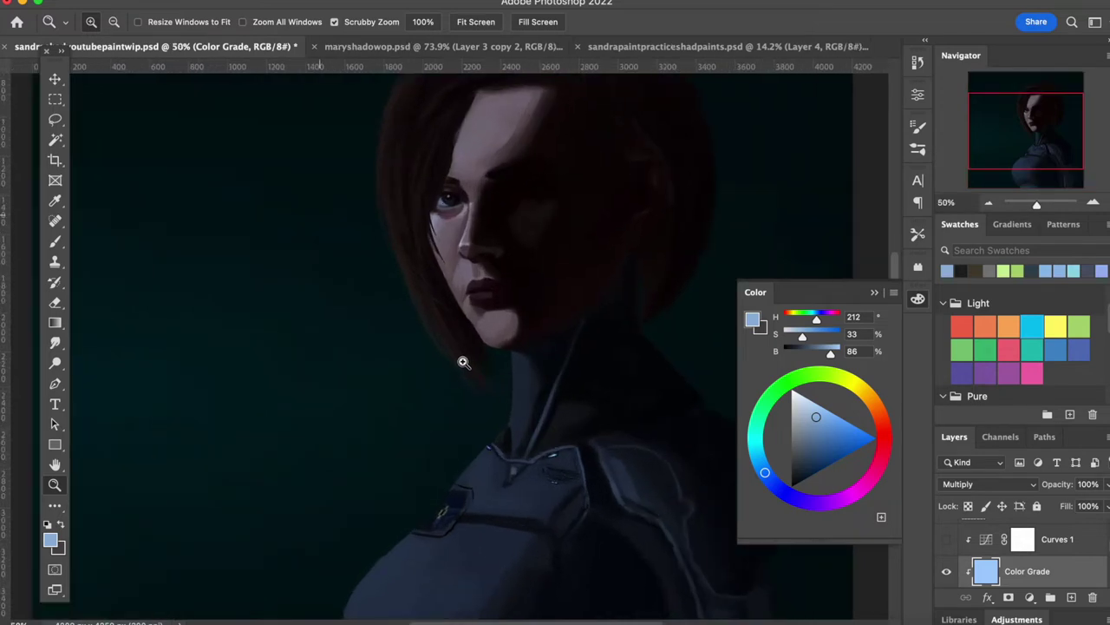
pyautogui.scroll(1, 535, 353)
pyautogui.scroll(-1, 585, 312)
pyautogui.moveTo(585, 312); pyautogui.dragTo(528, 302)
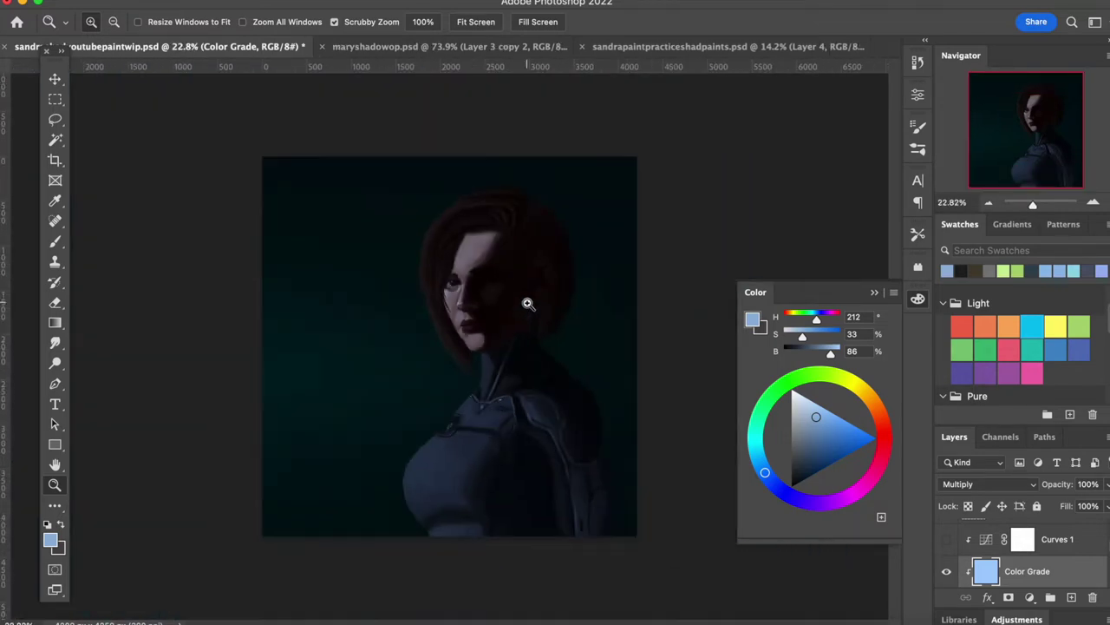
pyautogui.click(476, 251)
pyautogui.click(476, 251)
pyautogui.click(476, 251)
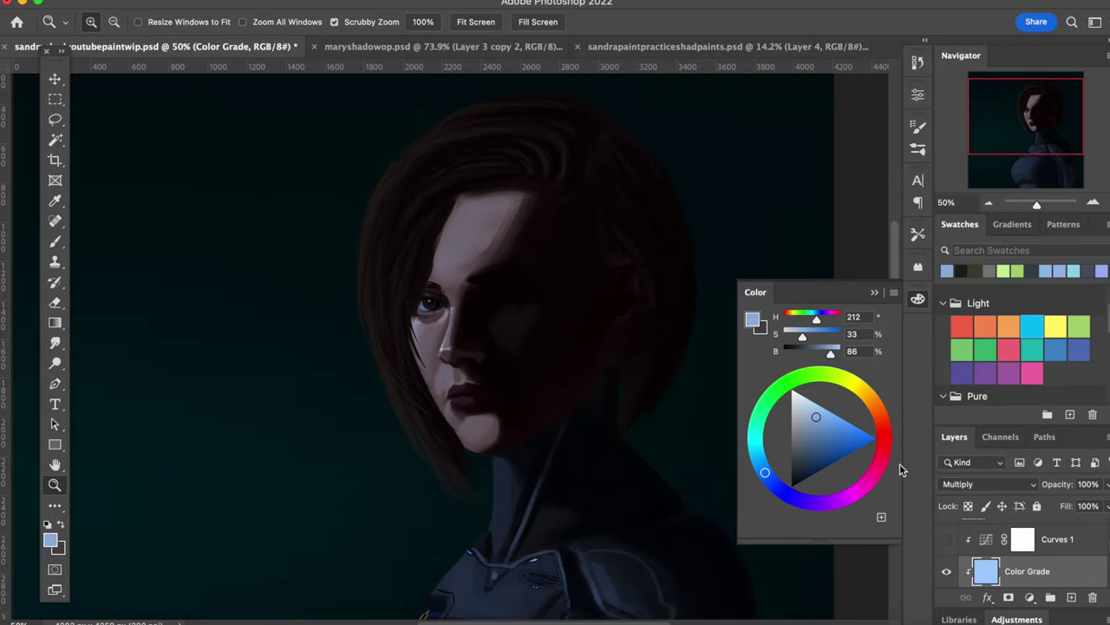
# - Apply a Color Balance adjustment to the Color Grade layer, shifting midtones towards blue and cyan and shadows to -12 on Cyan–Red
pyautogui.click(181, 1)
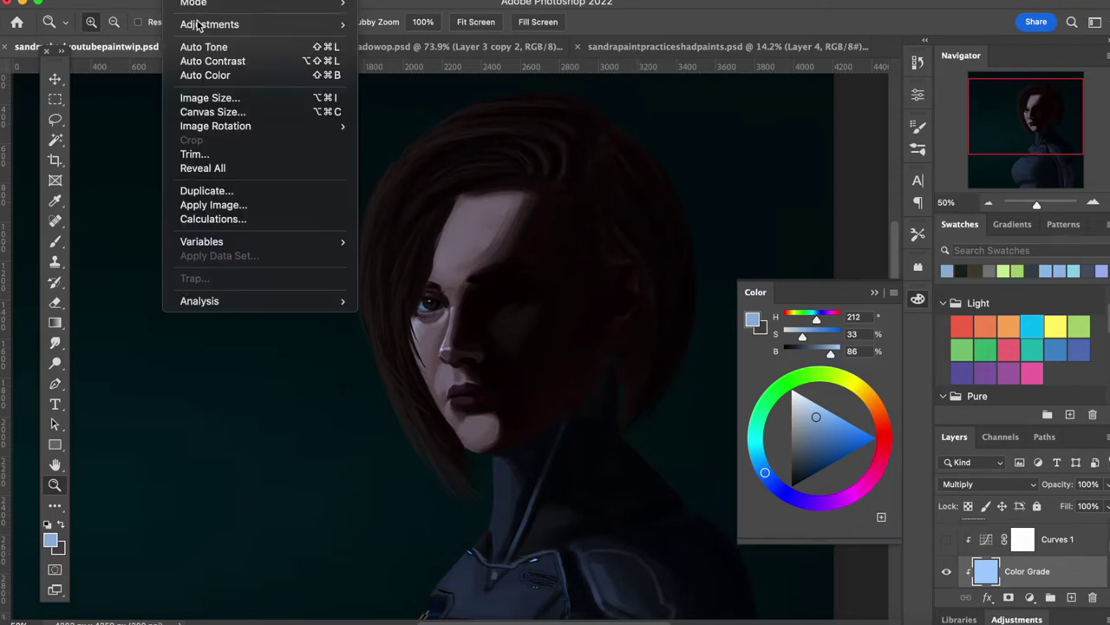
pyautogui.moveTo(198, 24)
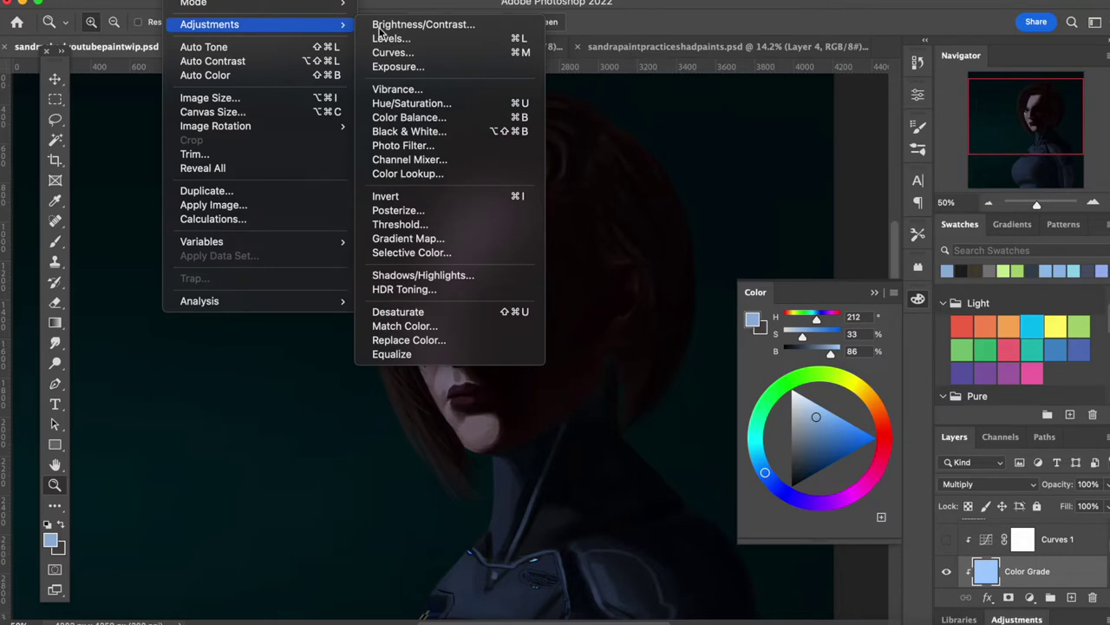
pyautogui.click(413, 117)
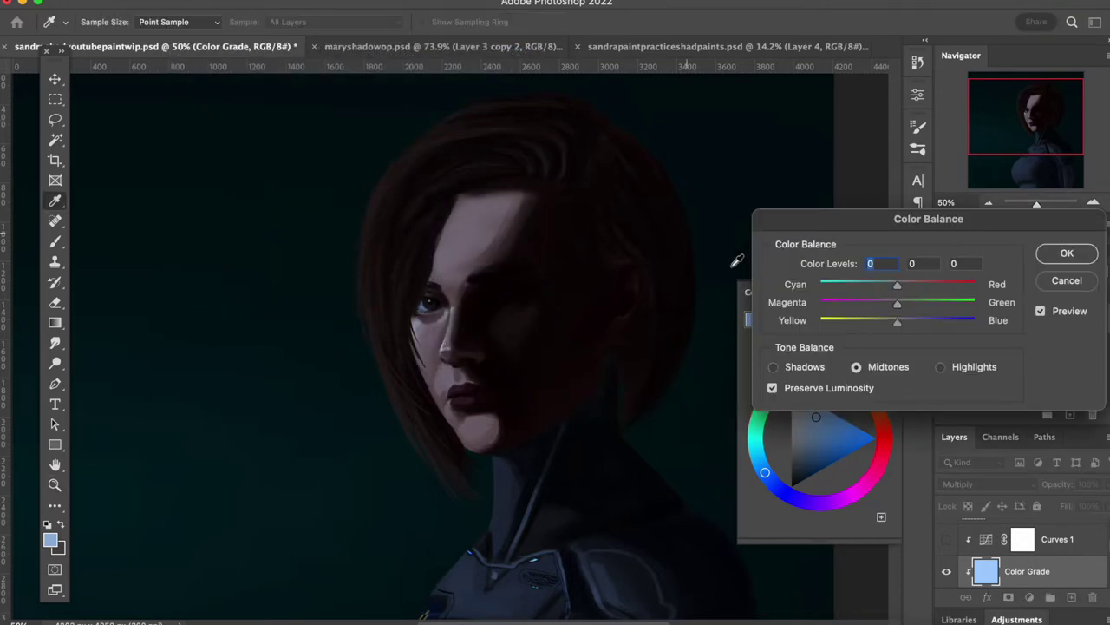
pyautogui.moveTo(898, 322); pyautogui.dragTo(932, 322)
pyautogui.moveTo(898, 286); pyautogui.dragTo(872, 276)
pyautogui.click(805, 368)
pyautogui.moveTo(881, 283); pyautogui.dragTo(888, 288)
pyautogui.scroll(-3, 504, 267)
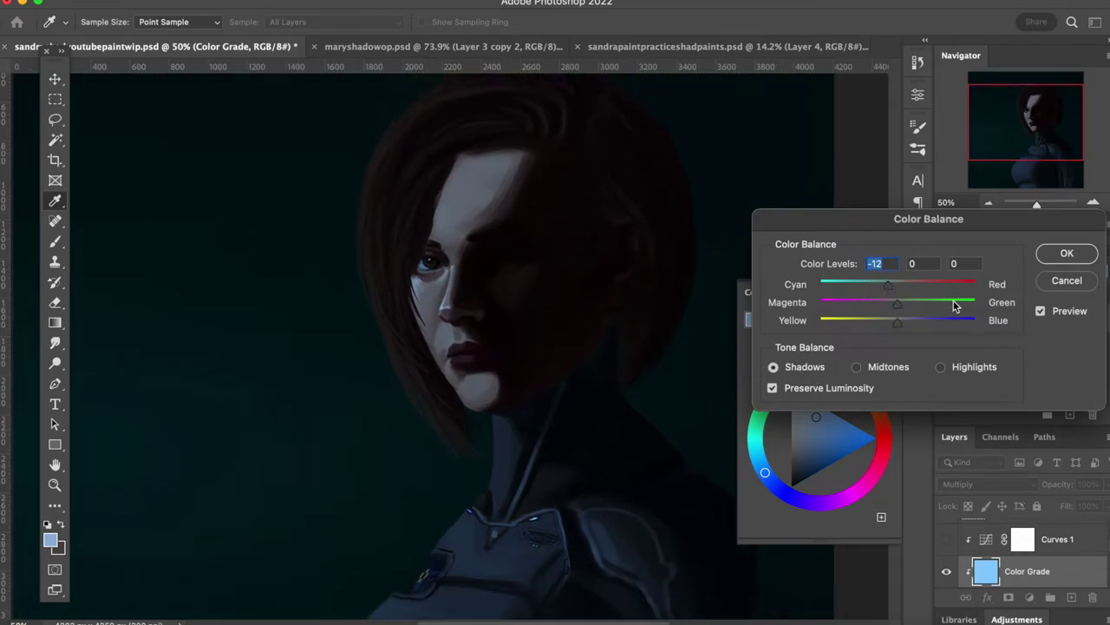
pyautogui.click(1084, 247)
# - Set the Color Grade layer's opacity to 97% and compare the image with Color Grade and Curves 1 toggled
pyautogui.moveTo(1107, 484); pyautogui.dragTo(1106, 506)
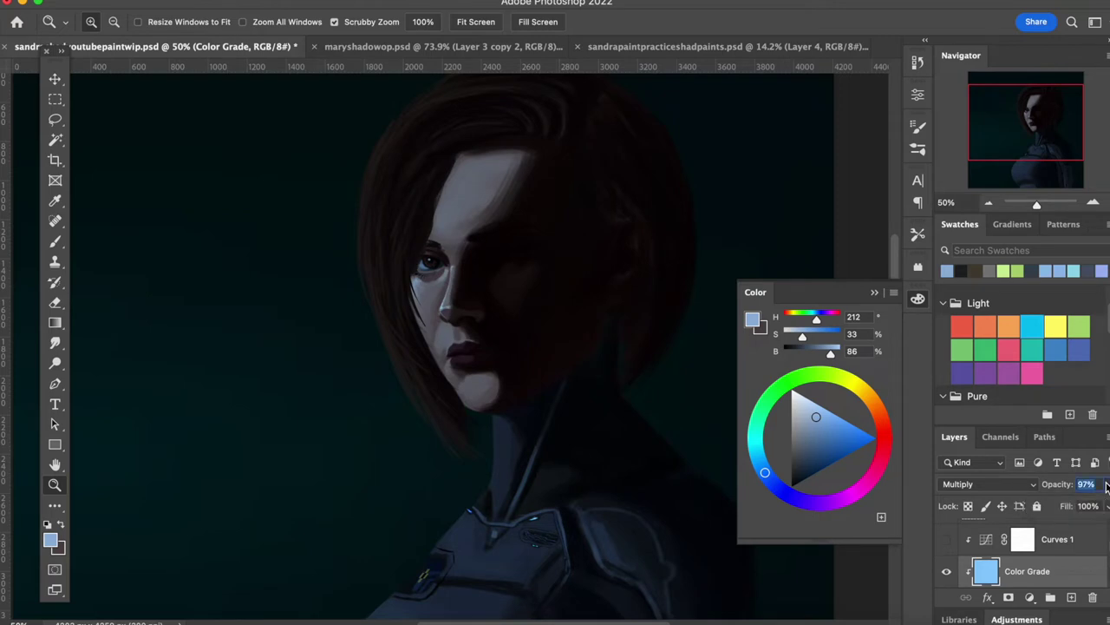
pyautogui.click(947, 571)
pyautogui.click(946, 571)
pyautogui.click(946, 541)
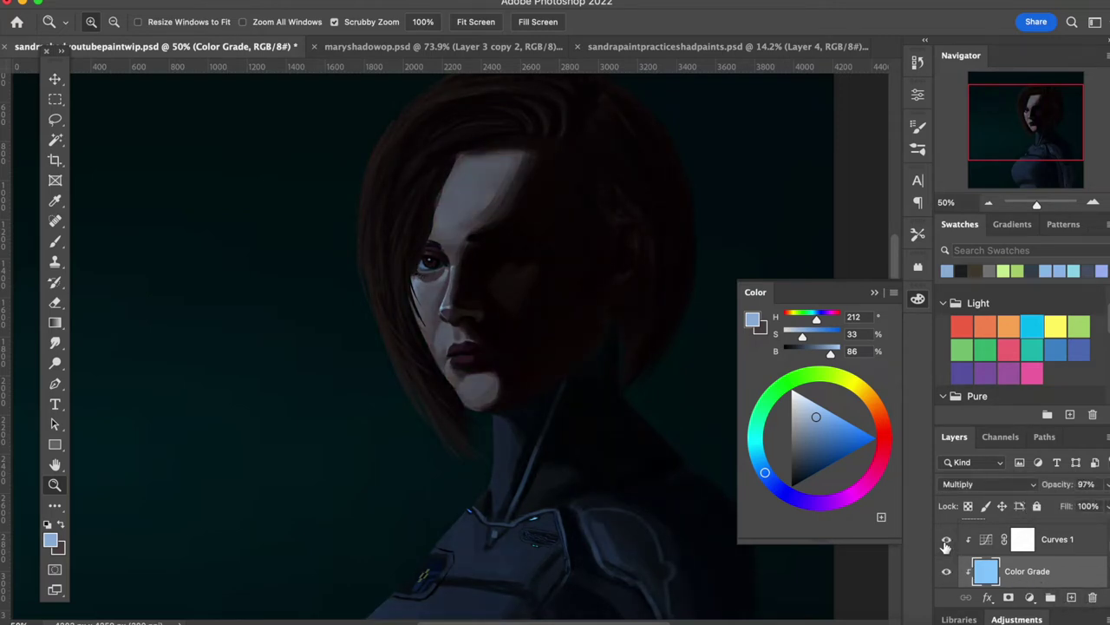
pyautogui.click(947, 542)
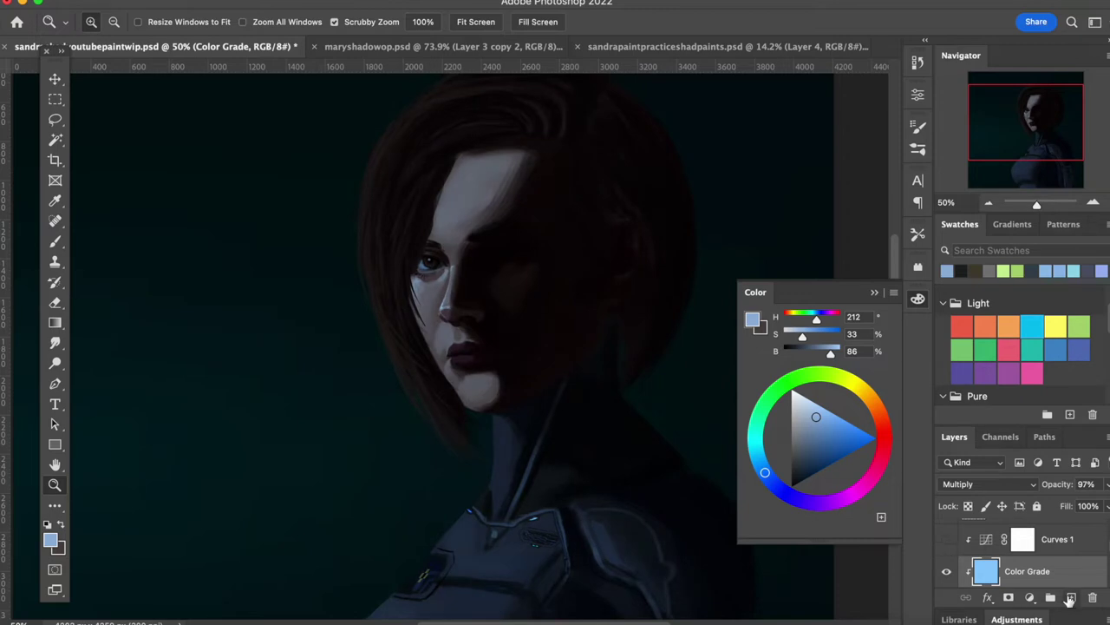
# - Add a new clipped layer directly above Color Grade and rename it Rim Light
pyautogui.click(988, 540)
pyautogui.scroll(1, 997, 543)
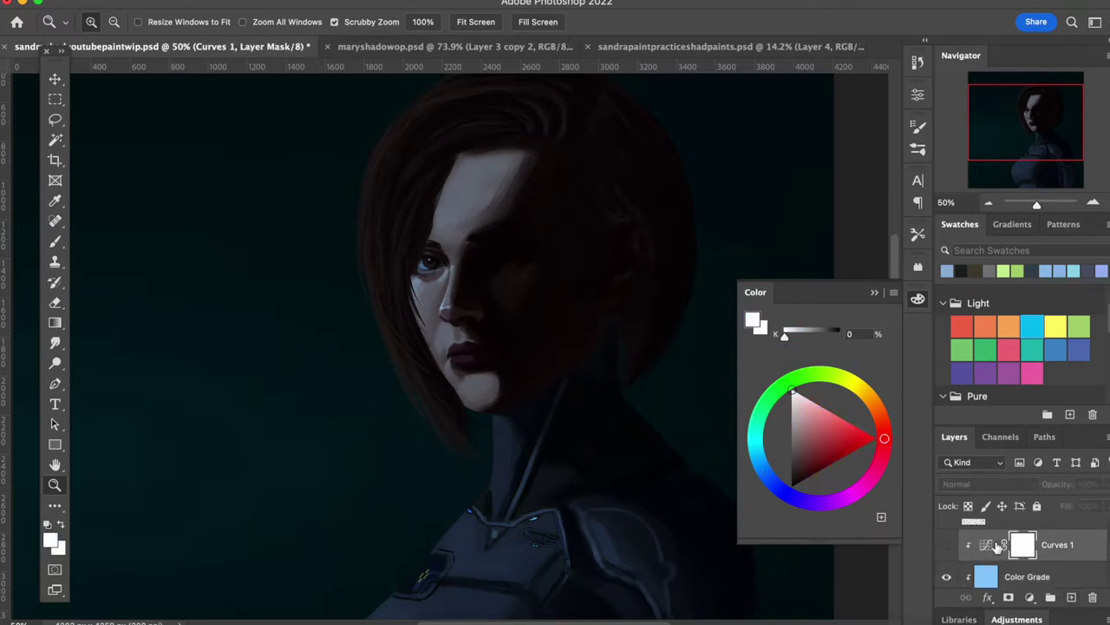
pyautogui.click(1019, 579)
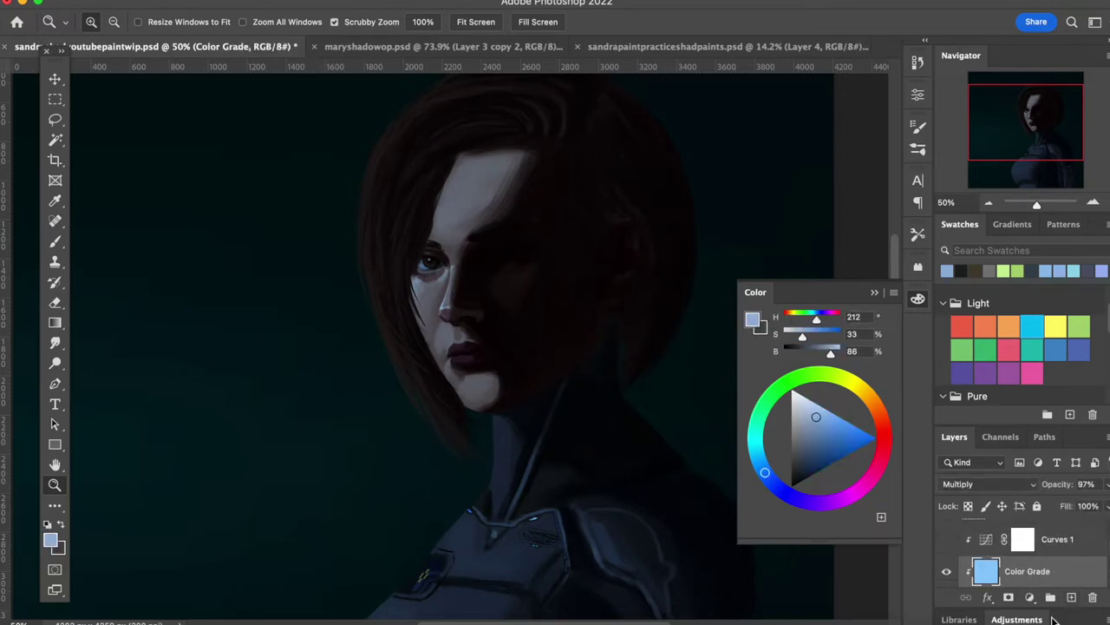
pyautogui.click(1072, 597)
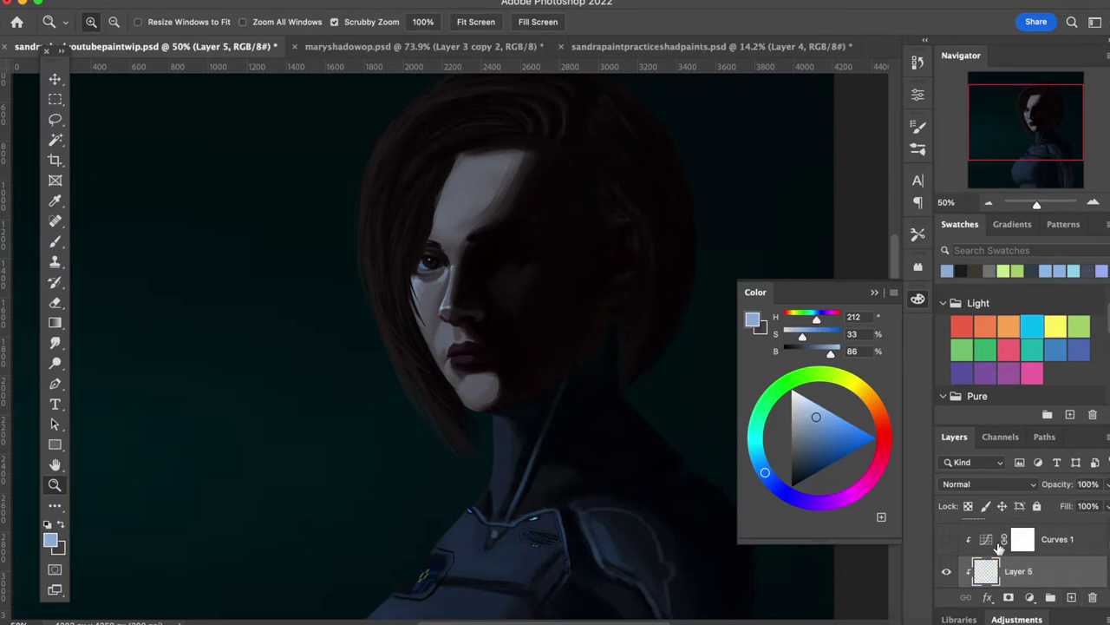
pyautogui.doubleClick(1013, 569)
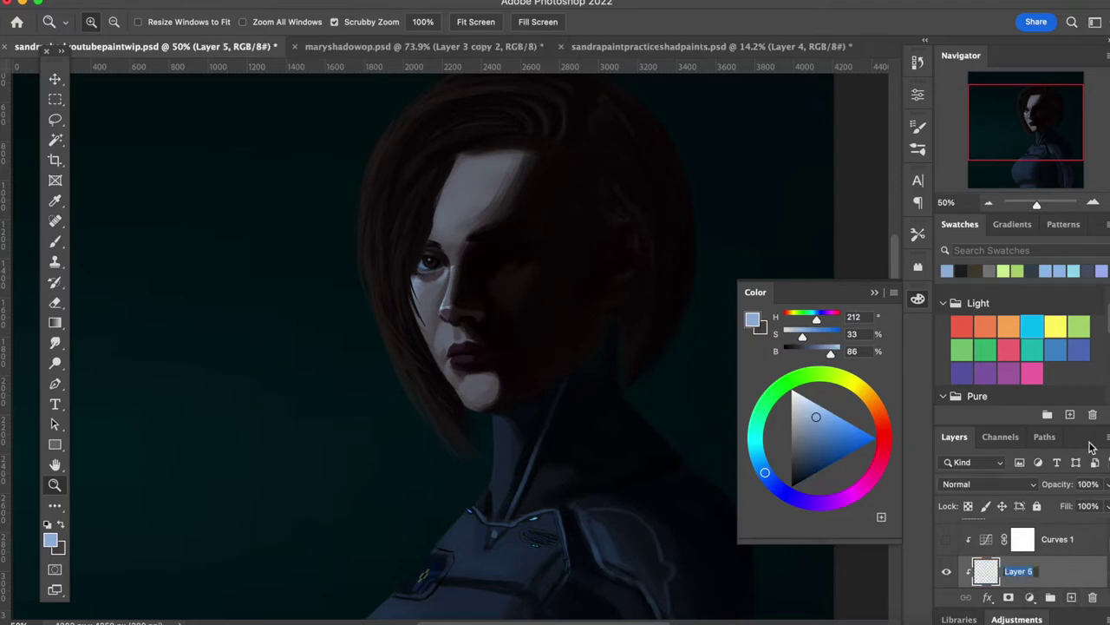
pyautogui.write('Rim Light')
pyautogui.press('Return')
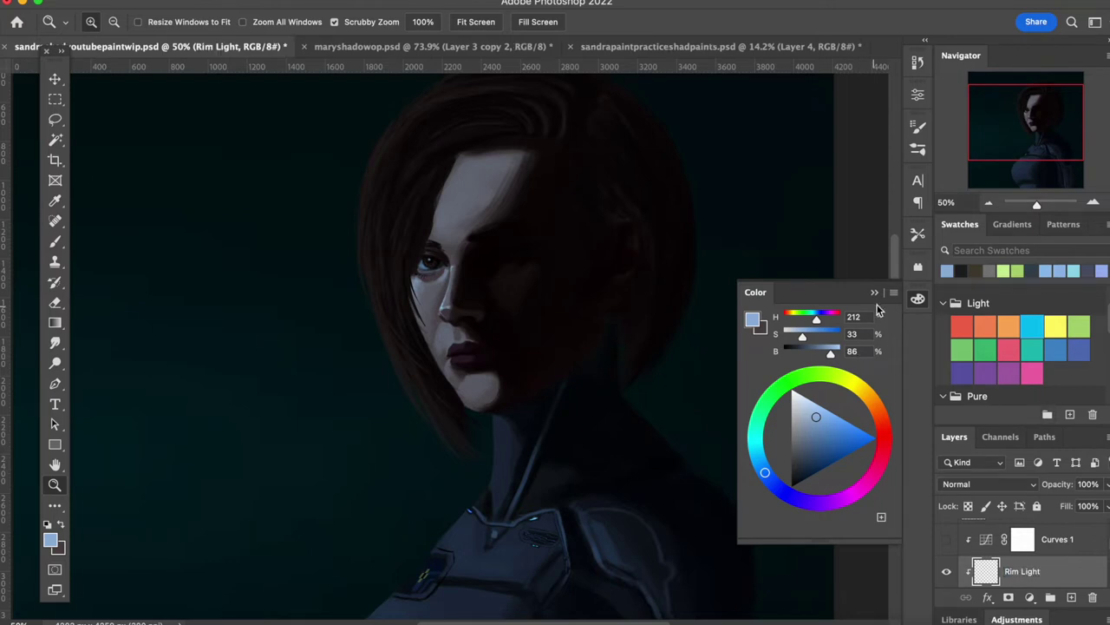
# - Collapse the floating colour wheel and make the lineart layer visible
pyautogui.click(917, 298)
pyautogui.scroll(-2, 698, 188)
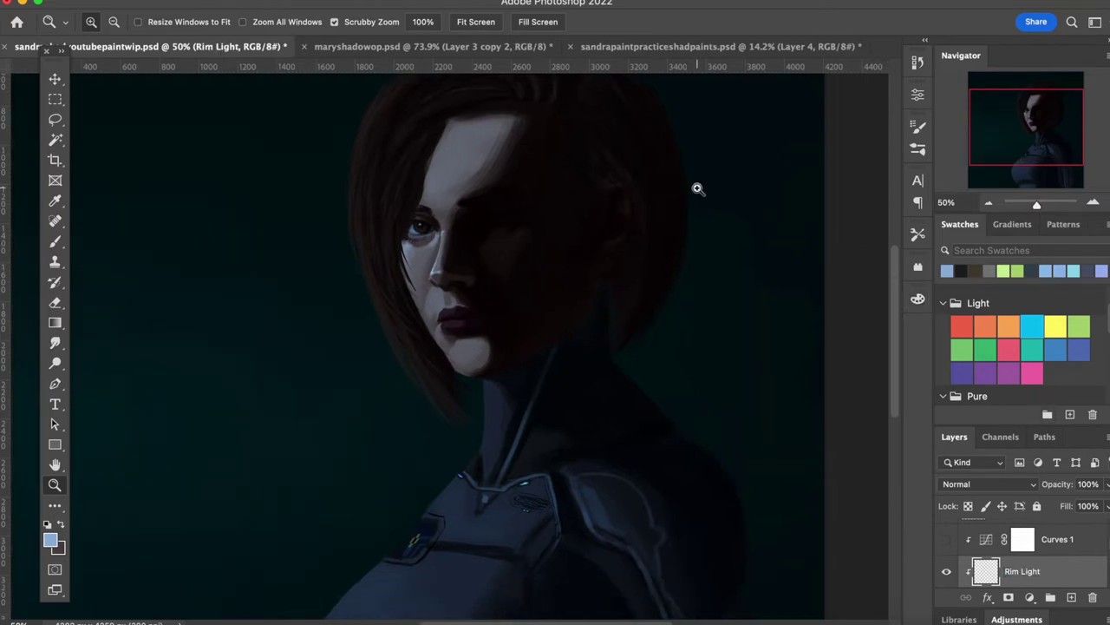
pyautogui.scroll(4, 985, 560)
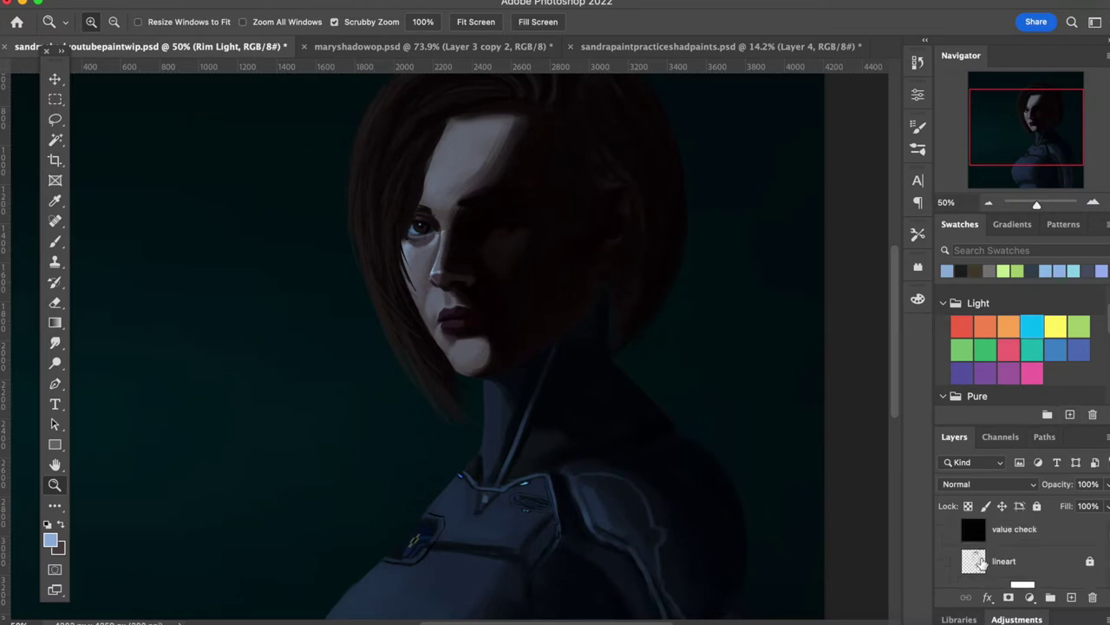
pyautogui.click(947, 561)
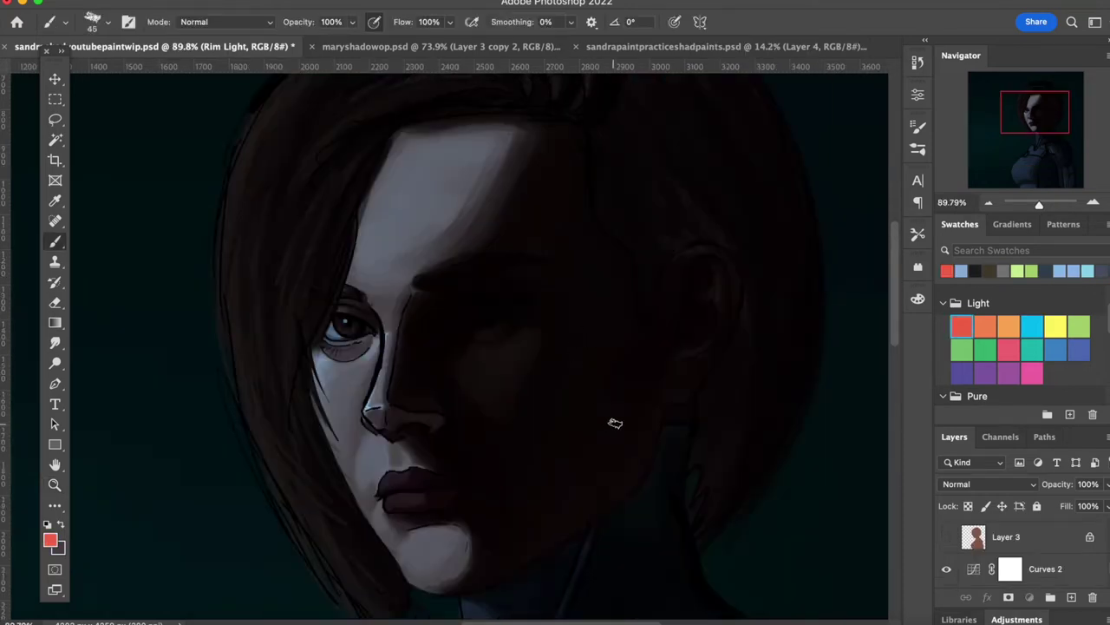
# - Paint a reddish rim light along the shadowed jaw and cheek below the ear, blending with sampled tones and a larger brush
pyautogui.moveTo(652, 426)
pyautogui.mouseDown()
pyautogui.moveTo(605, 502)
pyautogui.moveTo(621, 491)
pyautogui.moveTo(528, 550)
pyautogui.mouseUp()
pyautogui.moveTo(659, 379); pyautogui.dragTo(649, 438)
pyautogui.keyDown('alt'); pyautogui.click(676, 384); pyautogui.keyUp('alt')
pyautogui.press(']')
pyautogui.press('e')
pyautogui.moveTo(657, 379); pyautogui.dragTo(657, 390)
pyautogui.press('b')
pyautogui.keyDown('alt'); pyautogui.click(636, 378); pyautogui.keyUp('alt')
pyautogui.keyDown('alt'); pyautogui.click(650, 431); pyautogui.keyUp('alt')
pyautogui.press(']')
pyautogui.press(']')
pyautogui.press(']')
pyautogui.moveTo(649, 430); pyautogui.dragTo(631, 336)
# - Extend the sampled warm tones over the outer cheek and up to the temple, reducing the brush size for the hairline
pyautogui.keyDown('alt'); pyautogui.click(639, 340); pyautogui.keyUp('alt')
pyautogui.keyDown('alt'); pyautogui.click(625, 422); pyautogui.keyUp('alt')
pyautogui.press(']')
pyautogui.press(']')
pyautogui.press(']')
pyautogui.moveTo(637, 430); pyautogui.dragTo(643, 449)
pyautogui.press('[')
pyautogui.moveTo(628, 365)
pyautogui.mouseDown()
pyautogui.moveTo(608, 397)
pyautogui.moveTo(626, 362)
pyautogui.mouseUp()
pyautogui.press('[')
pyautogui.press('[')
pyautogui.moveTo(622, 273)
pyautogui.mouseDown()
pyautogui.moveTo(619, 290)
pyautogui.moveTo(606, 252)
pyautogui.mouseUp()
# - Paint a thin light orange highlight along the jaw edge with a smaller brush
pyautogui.keyDown('alt'); pyautogui.click(648, 448); pyautogui.keyUp('alt')
pyautogui.press('[')
pyautogui.press('[')
pyautogui.press('[')
pyautogui.press('[')
pyautogui.click(1009, 326)
pyautogui.moveTo(647, 447)
pyautogui.mouseDown()
pyautogui.moveTo(607, 498)
pyautogui.moveTo(640, 471)
pyautogui.mouseUp()
pyautogui.keyDown('alt'); pyautogui.click(626, 491); pyautogui.keyUp('alt')
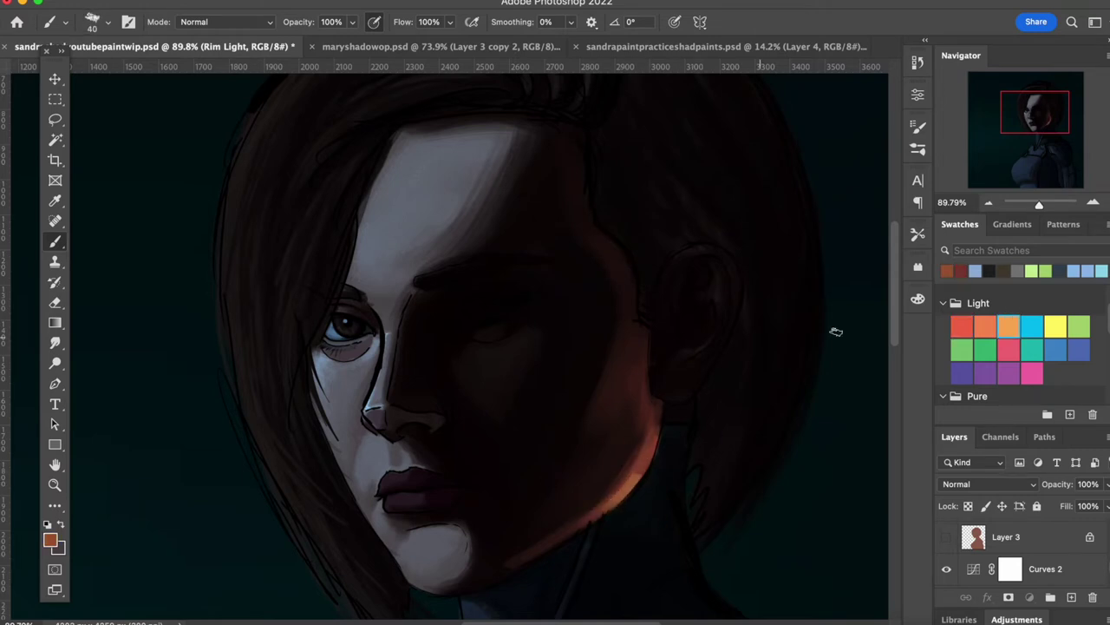
# - Paint a thin orange-red rim light along the back edge of the ear and its lobe
pyautogui.click(962, 326)
pyautogui.click(983, 325)
pyautogui.press('[')
pyautogui.moveTo(673, 395)
pyautogui.mouseDown()
pyautogui.moveTo(720, 345)
pyautogui.moveTo(730, 255)
pyautogui.mouseUp()
# - Blend sampled orange-brown tones across the shadowed cheek with a larger brush
pyautogui.press(']')
pyautogui.press(']')
pyautogui.press(']')
pyautogui.press(']')
pyautogui.press(']')
pyautogui.press(']')
pyautogui.keyDown('alt'); pyautogui.click(607, 385); pyautogui.keyUp('alt')
pyautogui.keyDown('alt'); pyautogui.click(613, 371); pyautogui.keyUp('alt')
pyautogui.moveTo(613, 371)
pyautogui.mouseDown()
pyautogui.moveTo(610, 404)
pyautogui.moveTo(632, 356)
pyautogui.mouseUp()
# - Refine the rim light along the jawline towards the chin with a small brush and colours sampled from the edge
pyautogui.press('[')
pyautogui.press('[')
pyautogui.press('[')
pyautogui.press('[')
pyautogui.press('[')
pyautogui.press('[')
pyautogui.press('[')
pyautogui.keyDown('alt'); pyautogui.click(631, 485); pyautogui.keyUp('alt')
pyautogui.moveTo(630, 482); pyautogui.dragTo(650, 436)
pyautogui.keyDown('alt'); pyautogui.click(590, 521); pyautogui.keyUp('alt')
pyautogui.moveTo(587, 522); pyautogui.dragTo(545, 548)
# - Paint a red rim light along the outer back edge of the hair, from the lower tips upwards
pyautogui.moveTo(701, 345); pyautogui.dragTo(639, 344)
pyautogui.click(962, 323)
pyautogui.moveTo(713, 461); pyautogui.dragTo(674, 531)
pyautogui.moveTo(725, 414); pyautogui.dragTo(659, 546)
pyautogui.moveTo(675, 524); pyautogui.dragTo(738, 384)
pyautogui.moveTo(705, 482); pyautogui.dragTo(749, 350)
pyautogui.moveTo(749, 340)
pyautogui.mouseDown()
pyautogui.moveTo(743, 394)
pyautogui.moveTo(729, 214)
pyautogui.mouseUp()
# - Continue the red rim light over the back of the crown with a larger brush
pyautogui.press(']')
pyautogui.press(']')
pyautogui.press(']')
pyautogui.moveTo(653, 92)
pyautogui.mouseDown()
pyautogui.moveTo(644, 134)
pyautogui.moveTo(655, 191)
pyautogui.mouseUp()
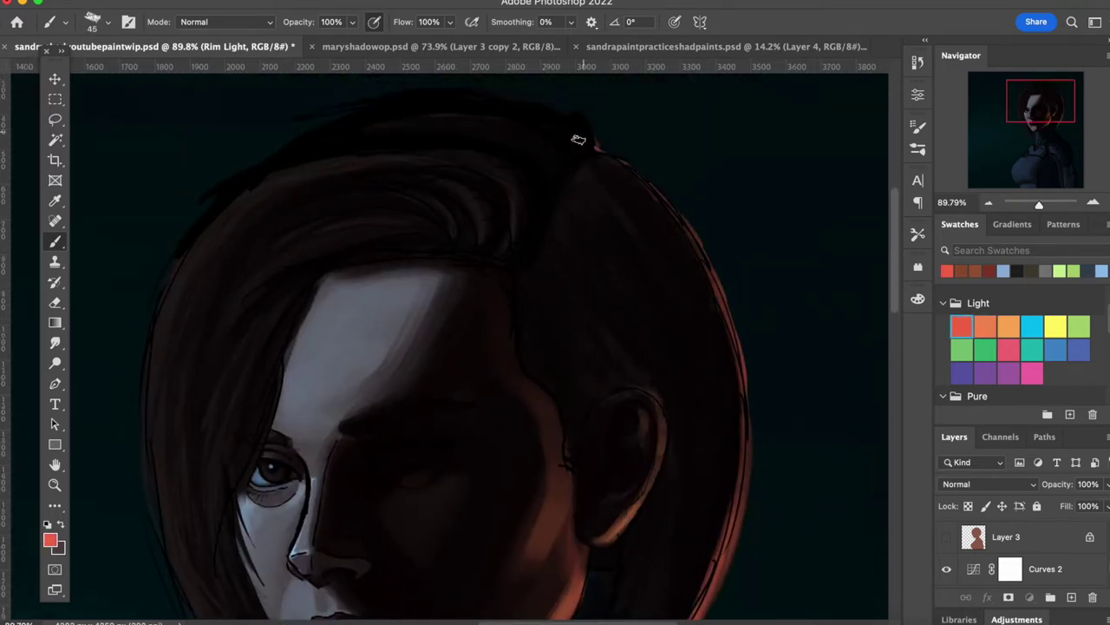
pyautogui.moveTo(579, 141); pyautogui.dragTo(551, 169)
pyautogui.moveTo(651, 564); pyautogui.dragTo(683, 374)
# - Hide the lineart layer and review the rim light across the whole head
pyautogui.scroll(-4, 949, 555)
pyautogui.click(947, 545)
pyautogui.click(54, 485)
pyautogui.moveTo(279, 321); pyautogui.dragTo(227, 321)
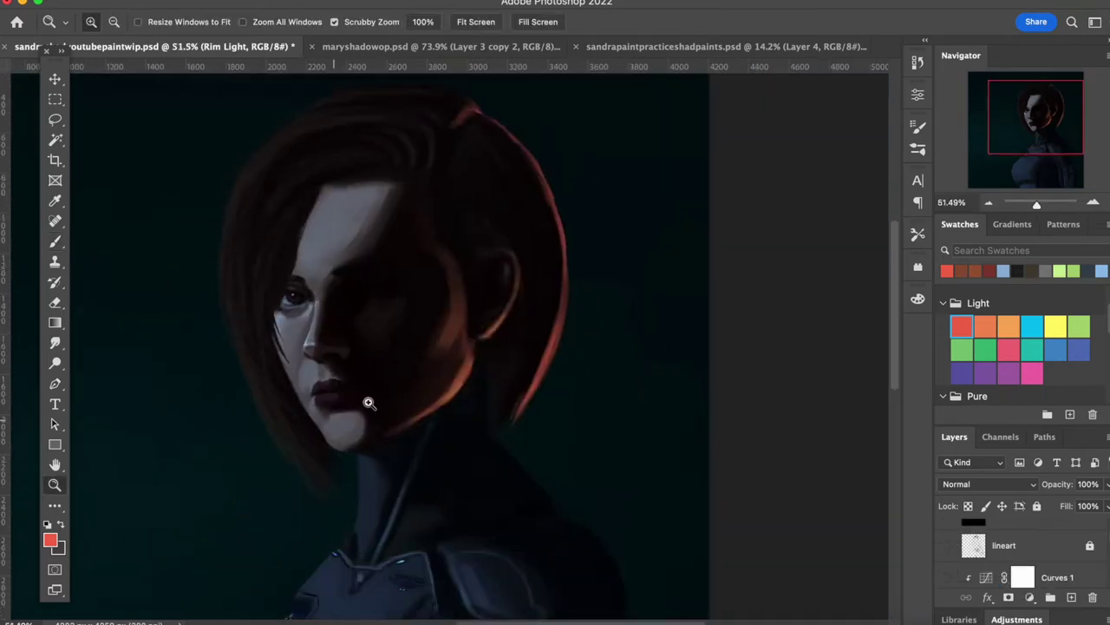
# - Paint red rim-light strands on the lower back hair tips and at the nape of the neck
pyautogui.moveTo(344, 456); pyautogui.dragTo(396, 456)
pyautogui.press('b')
pyautogui.moveTo(573, 401); pyautogui.dragTo(619, 461)
pyautogui.moveTo(590, 421); pyautogui.dragTo(642, 337)
pyautogui.moveTo(610, 394); pyautogui.dragTo(661, 291)
pyautogui.moveTo(637, 362)
pyautogui.mouseDown()
pyautogui.moveTo(685, 237)
pyautogui.moveTo(681, 391)
pyautogui.mouseUp()
# - Soften the inner side of the hair's rim light with a sampled dark tone and a larger brush
pyautogui.keyDown('alt'); pyautogui.click(689, 187); pyautogui.keyUp('alt')
pyautogui.press(']')
pyautogui.press(']')
pyautogui.press(']')
pyautogui.press(']')
pyautogui.press(']')
pyautogui.moveTo(626, 473); pyautogui.dragTo(703, 385)
# - Show the lineart layer and add a faint reddish-brown highlight to the shadowed side of the nose
pyautogui.click(947, 546)
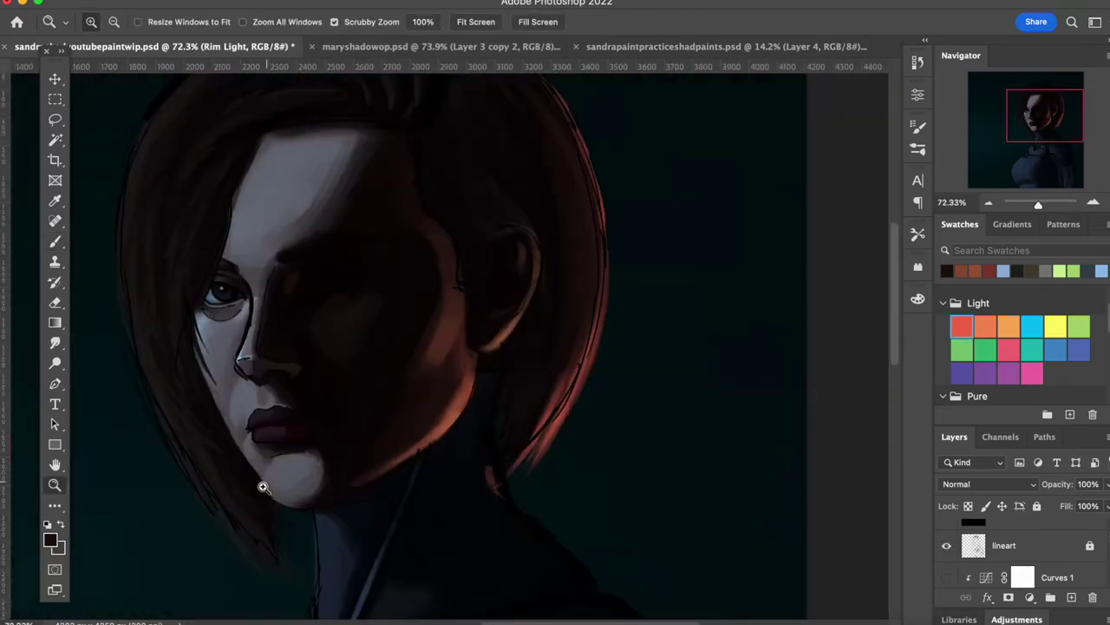
pyautogui.moveTo(260, 354); pyautogui.dragTo(381, 347)
pyautogui.press('b')
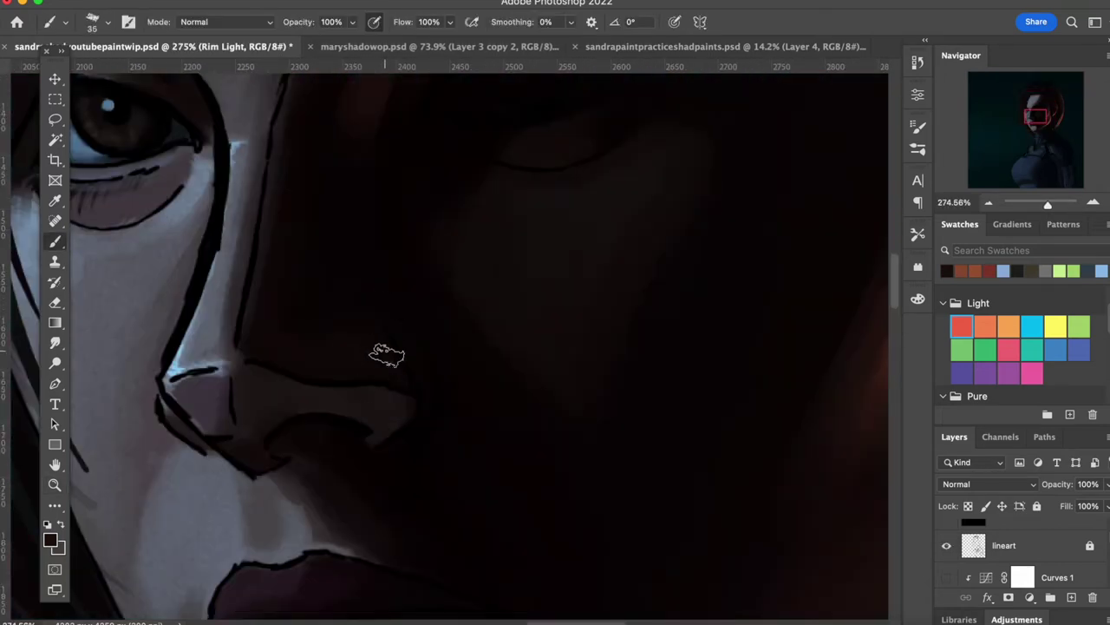
pyautogui.hscroll(3, 399, 379)
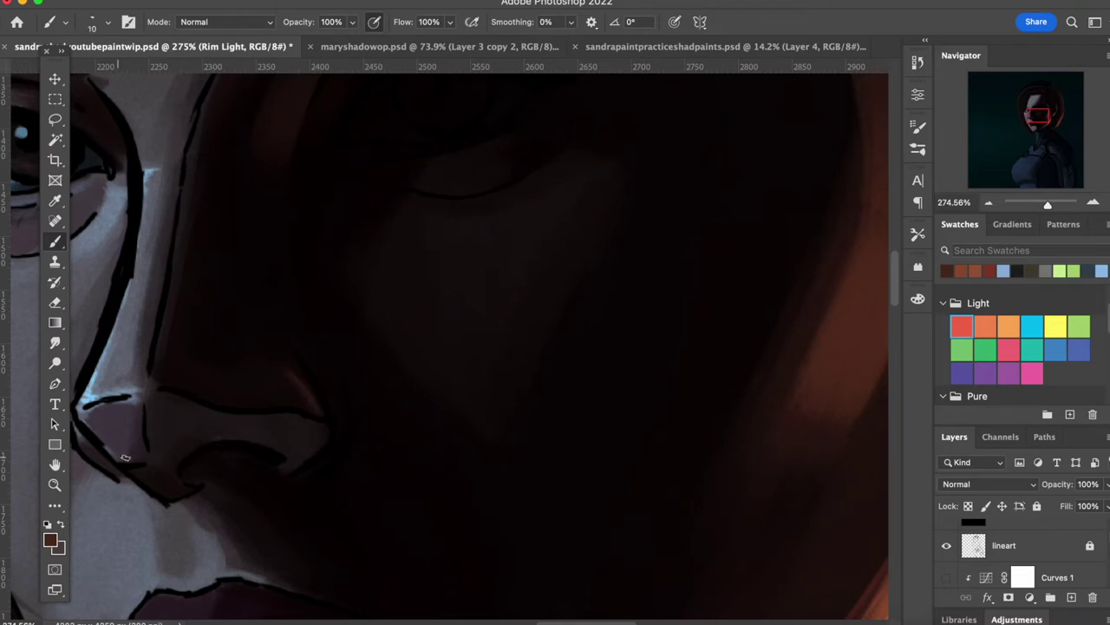
# - Paint a red rim light from the nape down the back edge of the neck with the light red swatch
pyautogui.click(55, 484)
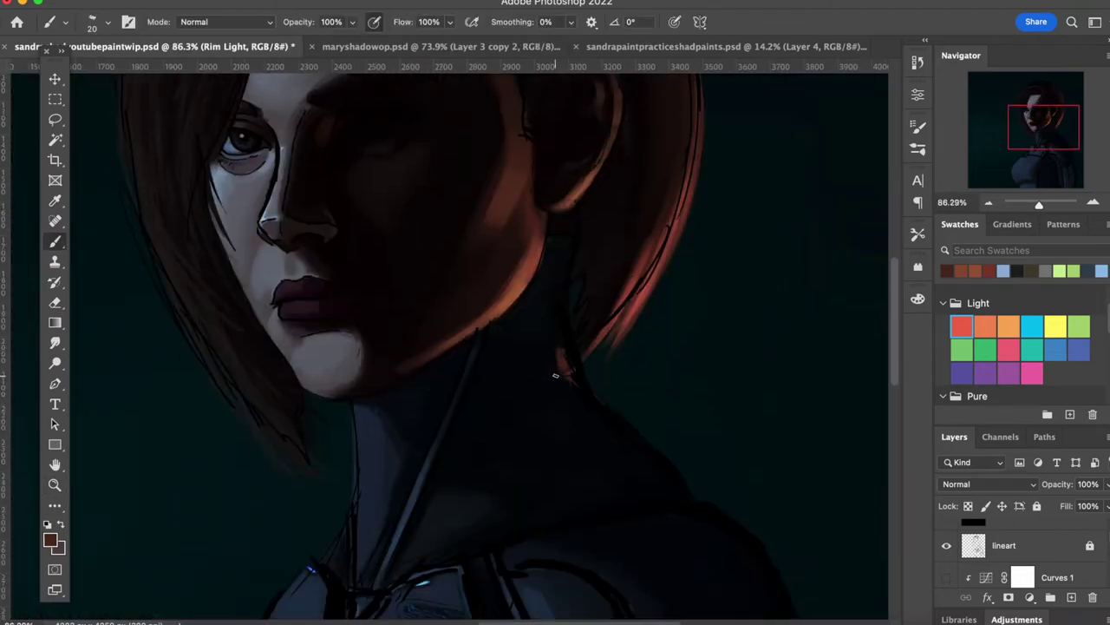
pyautogui.click(963, 322)
pyautogui.moveTo(605, 422); pyautogui.dragTo(657, 466)
pyautogui.moveTo(568, 366); pyautogui.dragTo(658, 482)
pyautogui.moveTo(742, 489)
pyautogui.mouseDown()
pyautogui.moveTo(612, 409)
pyautogui.moveTo(600, 297)
pyautogui.mouseUp()
# - Continue the red rim light around the outer edge of the shoulder with a larger brush
pyautogui.press(']')
pyautogui.press(']')
pyautogui.moveTo(523, 295)
pyautogui.mouseDown()
pyautogui.moveTo(562, 324)
pyautogui.moveTo(654, 506)
pyautogui.mouseUp()
pyautogui.moveTo(627, 389); pyautogui.dragTo(619, 329)
pyautogui.moveTo(646, 415); pyautogui.dragTo(623, 537)
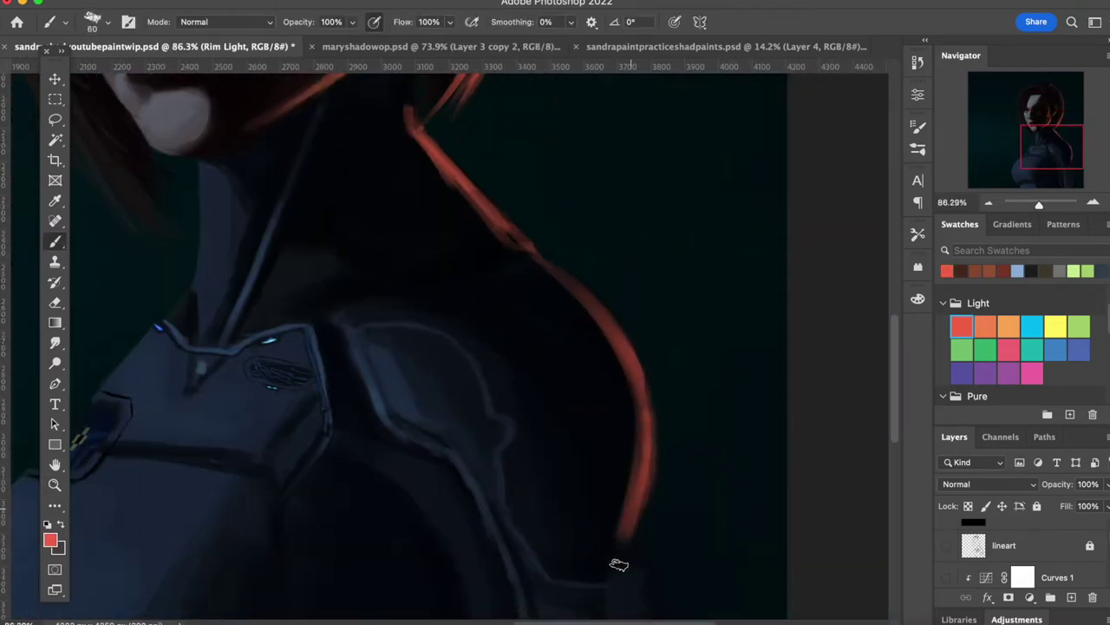
# - Extend the red rim light down the outer edge of the upper arm and review the figure
pyautogui.moveTo(643, 435); pyautogui.dragTo(614, 331)
pyautogui.scroll(-6, 644, 414)
pyautogui.moveTo(632, 286)
pyautogui.mouseDown()
pyautogui.moveTo(694, 466)
pyautogui.moveTo(692, 556)
pyautogui.mouseUp()
pyautogui.moveTo(690, 446); pyautogui.dragTo(640, 287)
pyautogui.scroll(8, 609, 298)
pyautogui.press('z')
pyautogui.moveTo(431, 433); pyautogui.dragTo(116, 475)
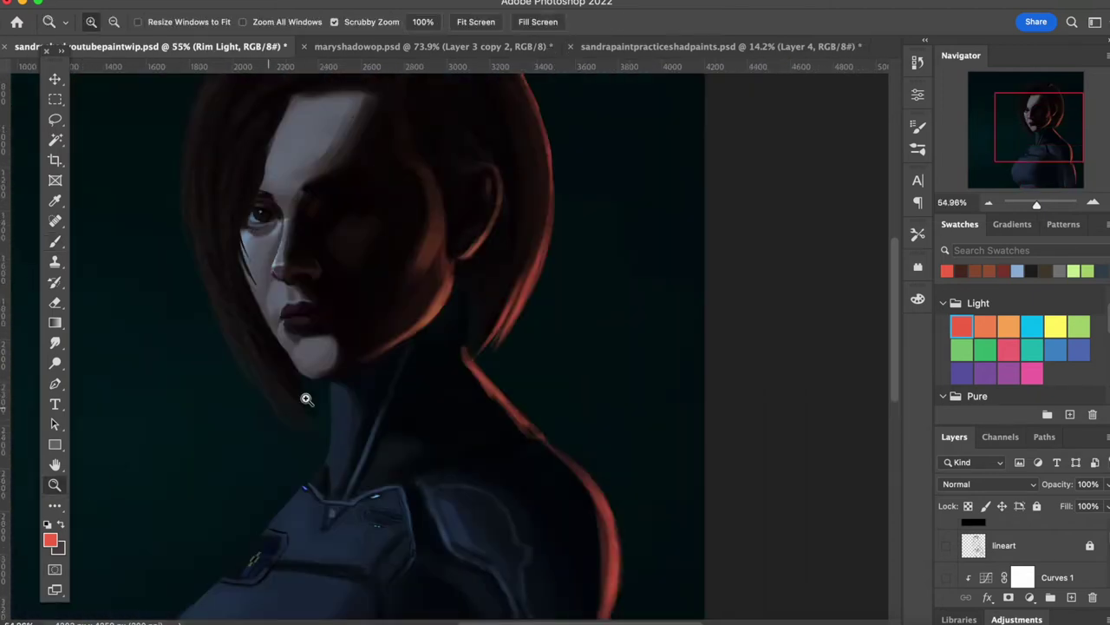
# - Paint light orange highlights over the red rim light along the jaw and the back edge of the hair
pyautogui.click(1008, 327)
pyautogui.press('b')
pyautogui.click(228, 22)
pyautogui.click(217, 216)
pyautogui.press('[')
pyautogui.press('[')
pyautogui.moveTo(441, 300)
pyautogui.mouseDown()
pyautogui.moveTo(426, 320)
pyautogui.moveTo(430, 312)
pyautogui.mouseUp()
pyautogui.moveTo(533, 274)
pyautogui.mouseDown()
pyautogui.moveTo(509, 326)
pyautogui.moveTo(498, 442)
pyautogui.mouseUp()
# - Add finer orange highlight strokes to the rim light around the hair, ear and cheek with a smaller brush
pyautogui.press('[')
pyautogui.press('[')
pyautogui.press('[')
pyautogui.moveTo(489, 460); pyautogui.dragTo(543, 323)
pyautogui.moveTo(536, 373)
pyautogui.mouseDown()
pyautogui.moveTo(512, 186)
pyautogui.moveTo(528, 273)
pyautogui.moveTo(469, 158)
pyautogui.mouseUp()
pyautogui.moveTo(506, 392); pyautogui.dragTo(489, 433)
pyautogui.moveTo(468, 356)
pyautogui.mouseDown()
pyautogui.moveTo(459, 371)
pyautogui.moveTo(414, 314)
pyautogui.mouseUp()
# - Paint orange highlights over the rim light along the neck and the outer shoulder with a larger brush
pyautogui.press(']')
pyautogui.press(']')
pyautogui.press(']')
pyautogui.press(']')
pyautogui.moveTo(472, 469)
pyautogui.mouseDown()
pyautogui.moveTo(473, 340)
pyautogui.moveTo(511, 405)
pyautogui.mouseUp()
pyautogui.moveTo(606, 520); pyautogui.dragTo(572, 434)
pyautogui.moveTo(592, 498); pyautogui.dragTo(595, 556)
# - Add one more orange accent to the rim light and change the brush's blending mode
pyautogui.press('z')
pyautogui.moveTo(520, 431); pyautogui.dragTo(295, 431)
pyautogui.moveTo(375, 295); pyautogui.dragTo(465, 294)
pyautogui.press('b')
pyautogui.moveTo(481, 389); pyautogui.dragTo(498, 374)
pyautogui.click(223, 22)
pyautogui.click(217, 5)
pyautogui.press('z')
pyautogui.moveTo(411, 317)
pyautogui.mouseDown()
pyautogui.moveTo(429, 345)
pyautogui.moveTo(450, 337)
pyautogui.mouseUp()
pyautogui.scroll(3, 961, 543)
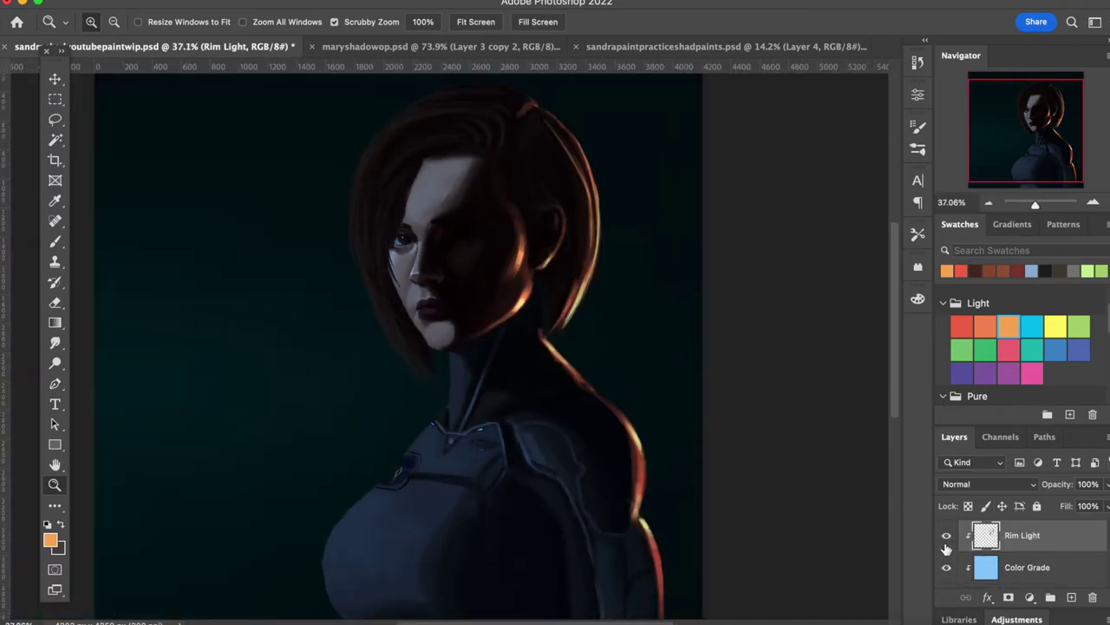
# - Hide the Rim Light layer and shift the Color Grade layer's hue from blue to yellow with Hue/Saturation
pyautogui.click(961, 568)
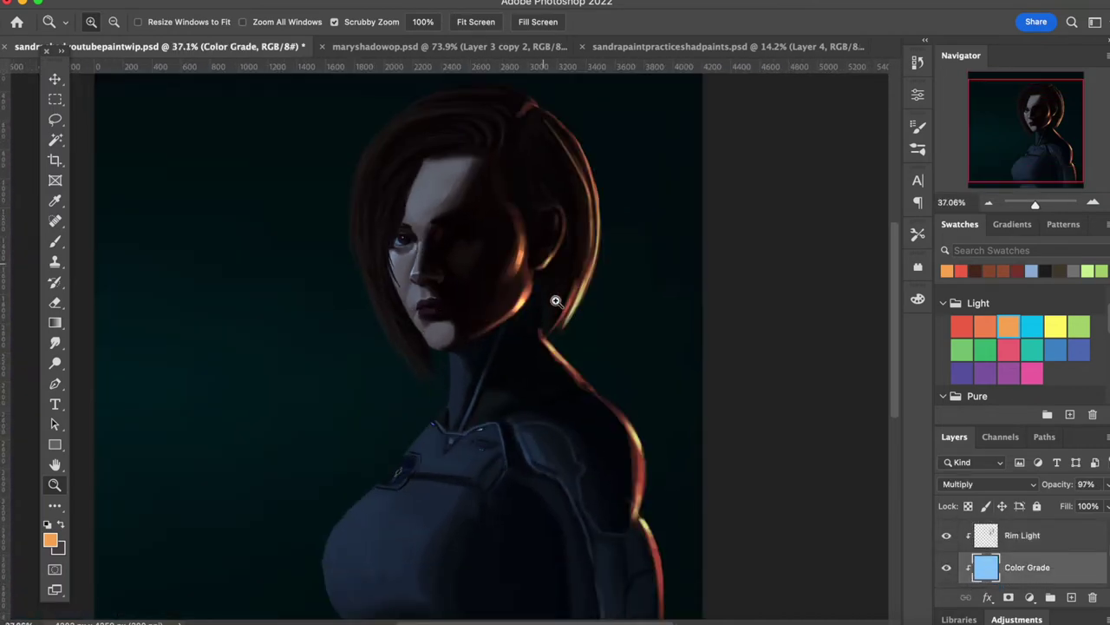
pyautogui.click(947, 536)
pyautogui.click(184, 2)
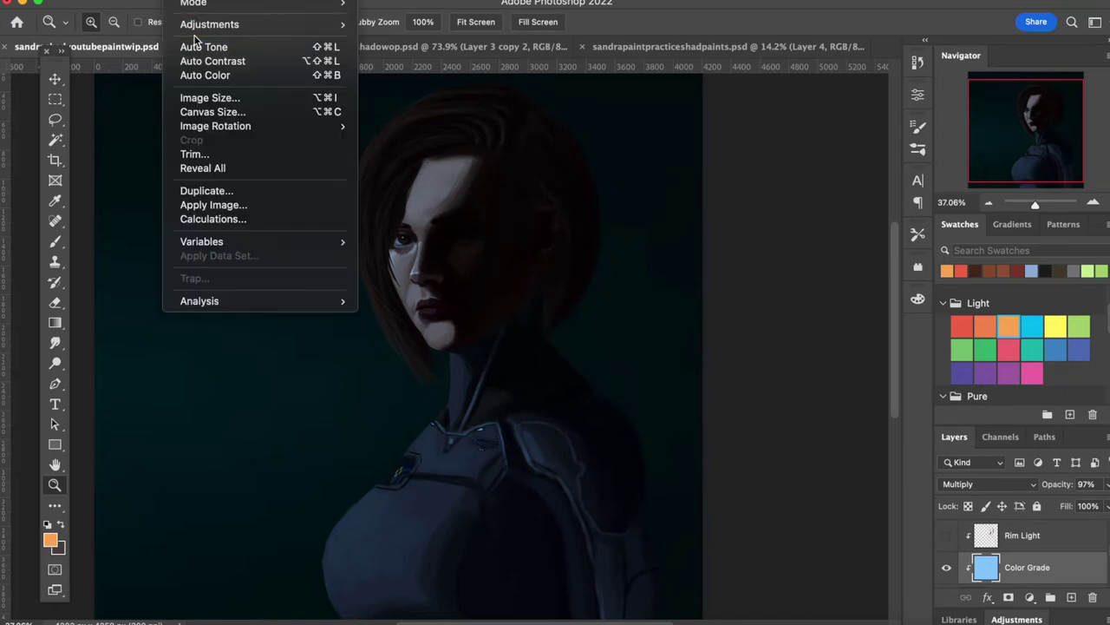
pyautogui.moveTo(195, 26)
pyautogui.click(378, 104)
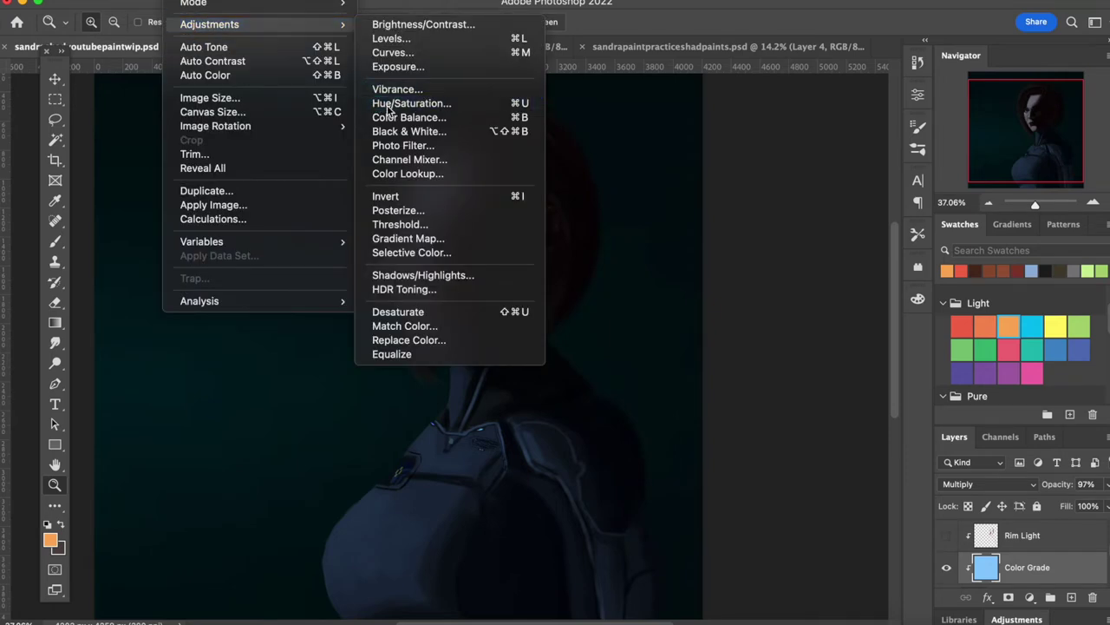
pyautogui.moveTo(865, 289); pyautogui.dragTo(799, 307)
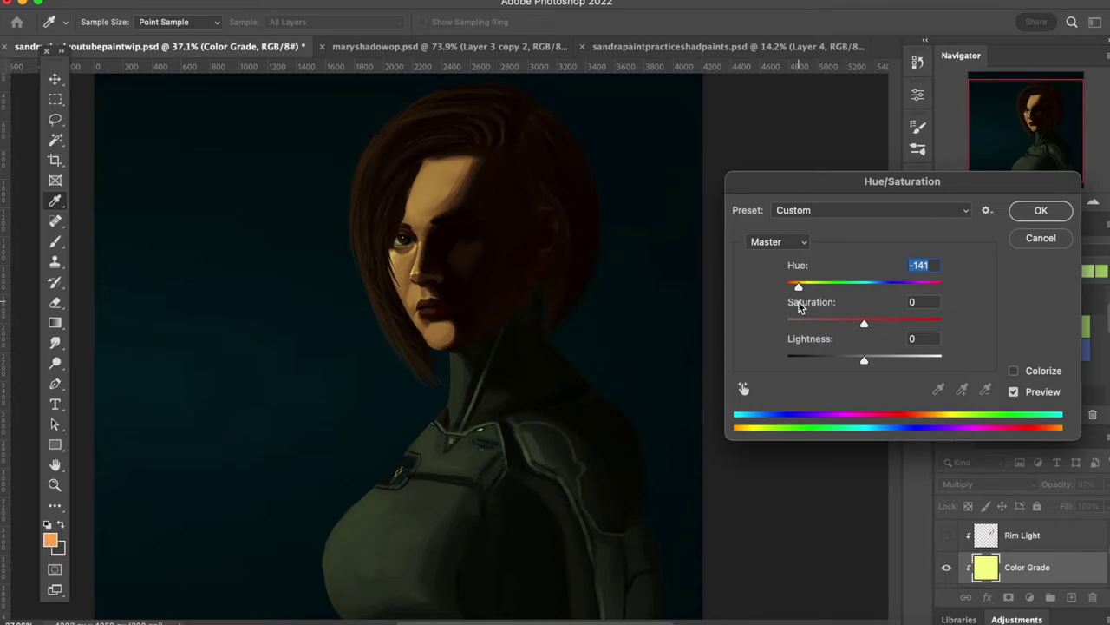
pyautogui.moveTo(878, 327); pyautogui.dragTo(876, 325)
pyautogui.moveTo(798, 283); pyautogui.dragTo(794, 293)
pyautogui.click(1021, 208)
# - Show the Rim Light layer and shift its hue to cyan with Hue/Saturation
pyautogui.click(991, 542)
pyautogui.click(947, 535)
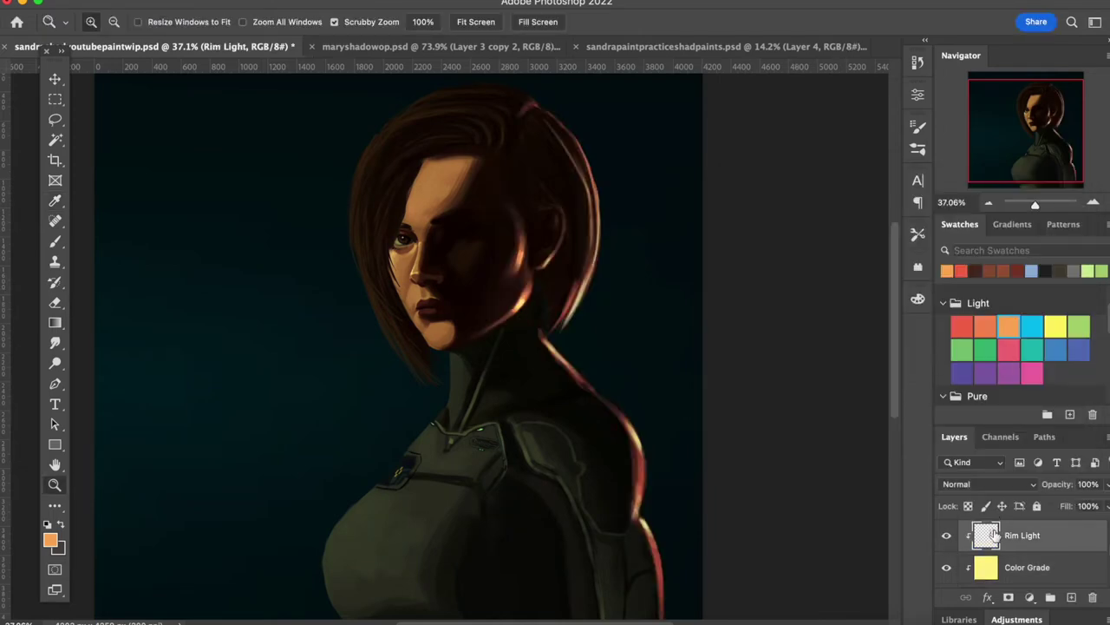
pyautogui.click(181, 2)
pyautogui.moveTo(196, 24)
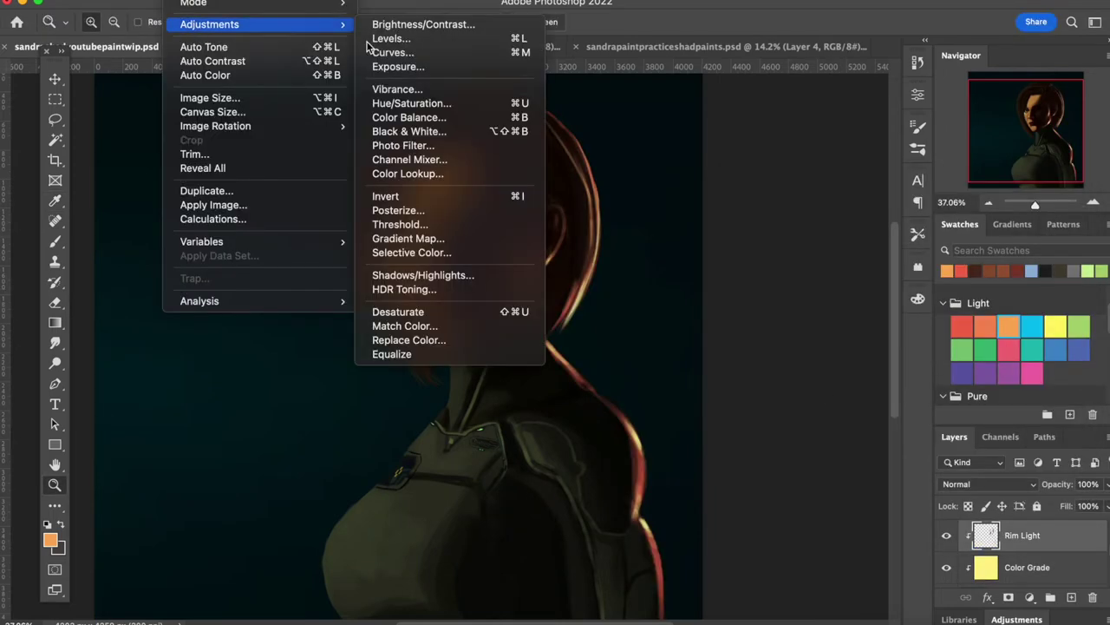
pyautogui.click(424, 107)
pyautogui.moveTo(864, 287); pyautogui.dragTo(937, 289)
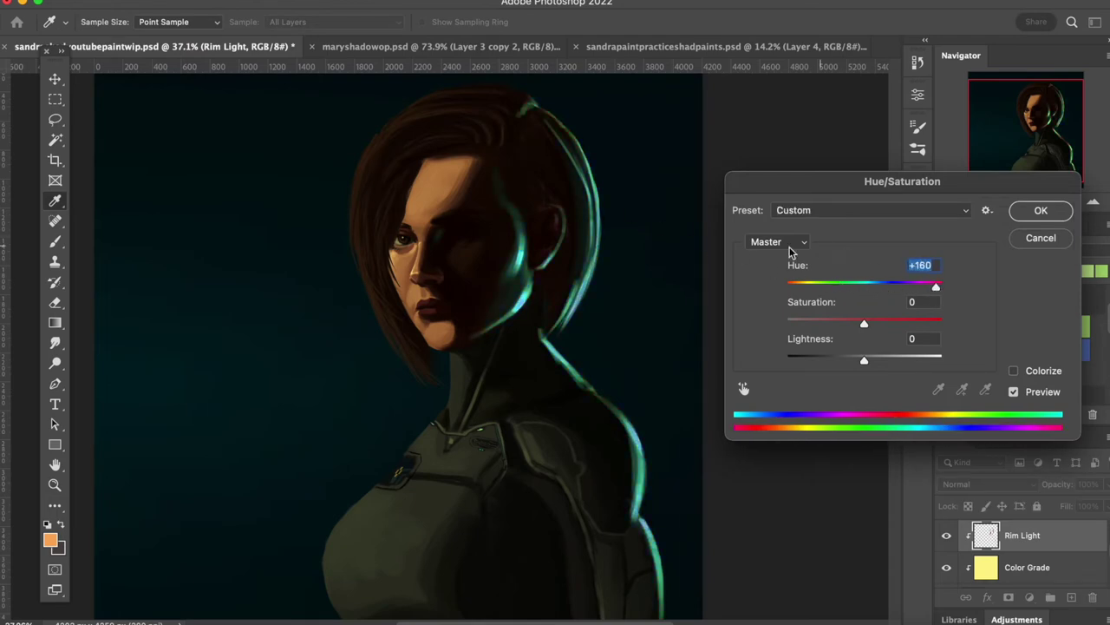
pyautogui.scroll(-1, 521, 261)
pyautogui.click(1041, 210)
pyautogui.press('z')
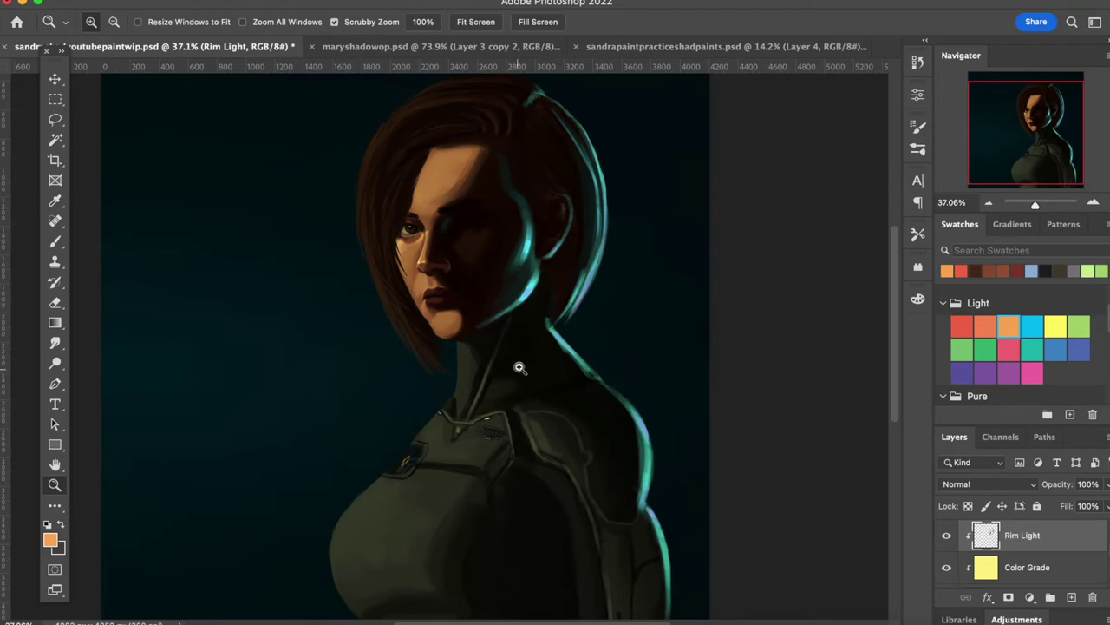
pyautogui.scroll(2, 521, 367)
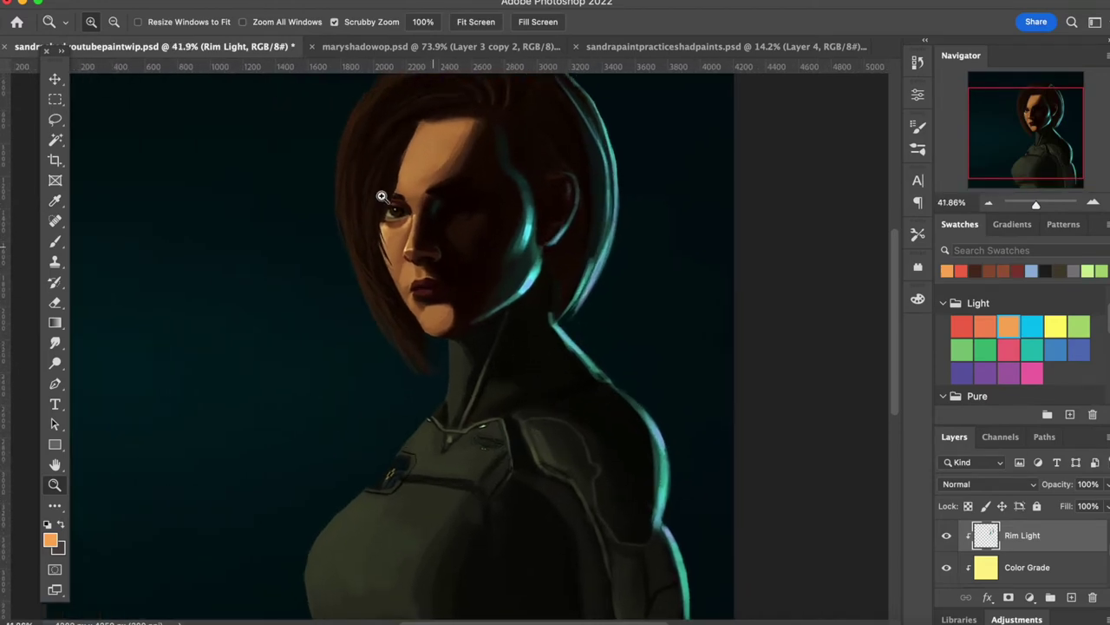
# - Undo the Hue/Saturation changes on the Rim Light and Color Grade layers and make the Rim Light layer visible
pyautogui.click(152, 0)
pyautogui.click(157, 6)
pyautogui.click(152, 0)
pyautogui.click(151, 4)
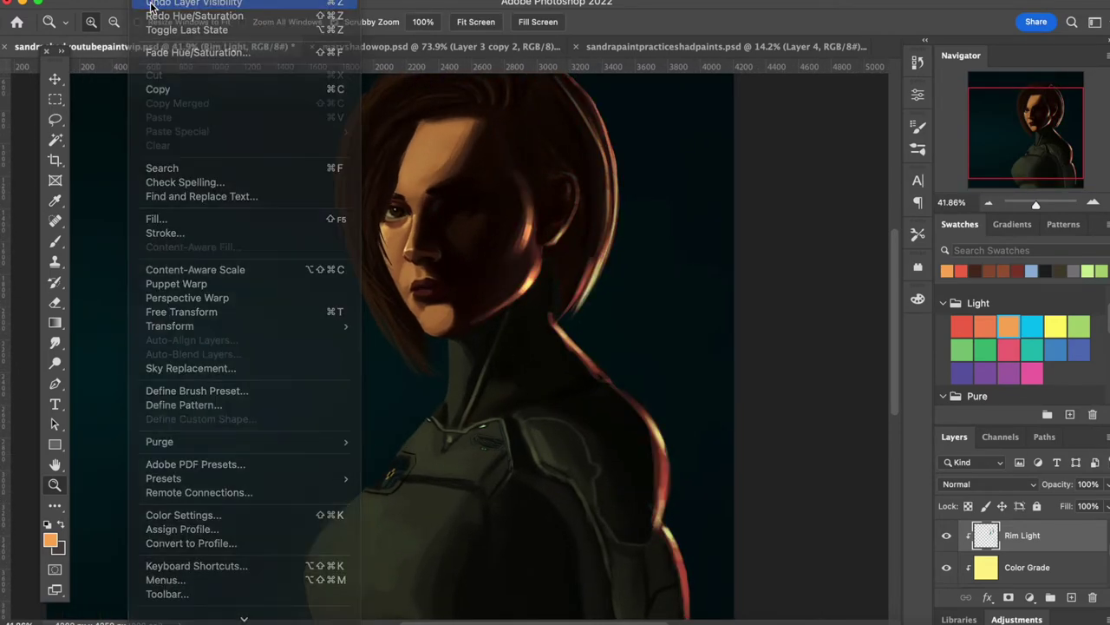
pyautogui.click(154, 3)
pyautogui.click(152, 0)
pyautogui.click(154, 3)
pyautogui.click(152, 0)
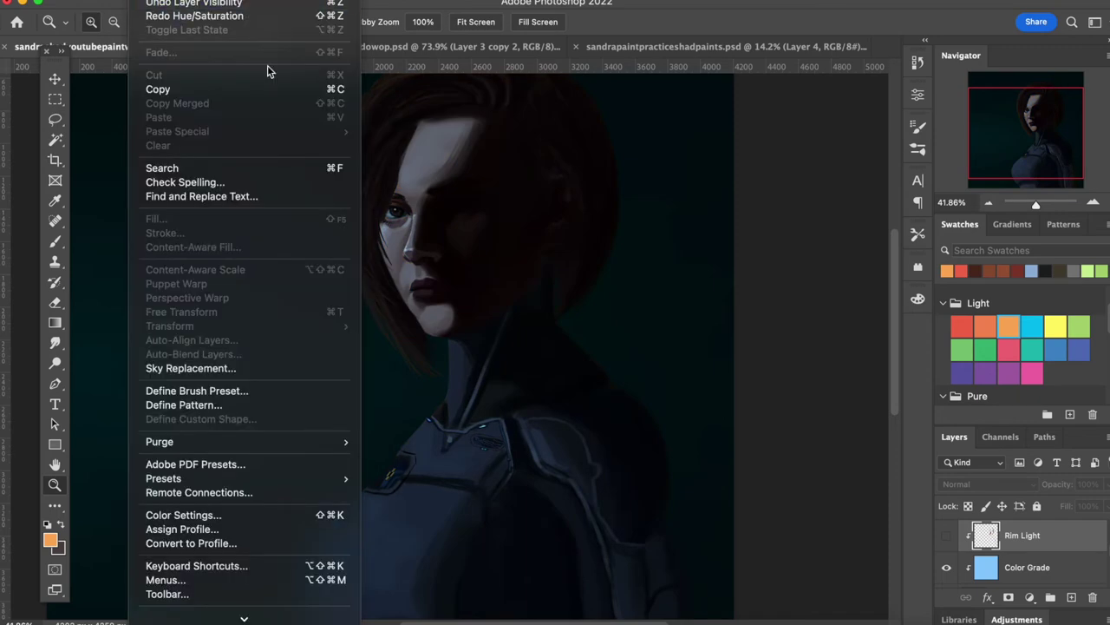
pyautogui.click(637, 303)
pyautogui.click(948, 535)
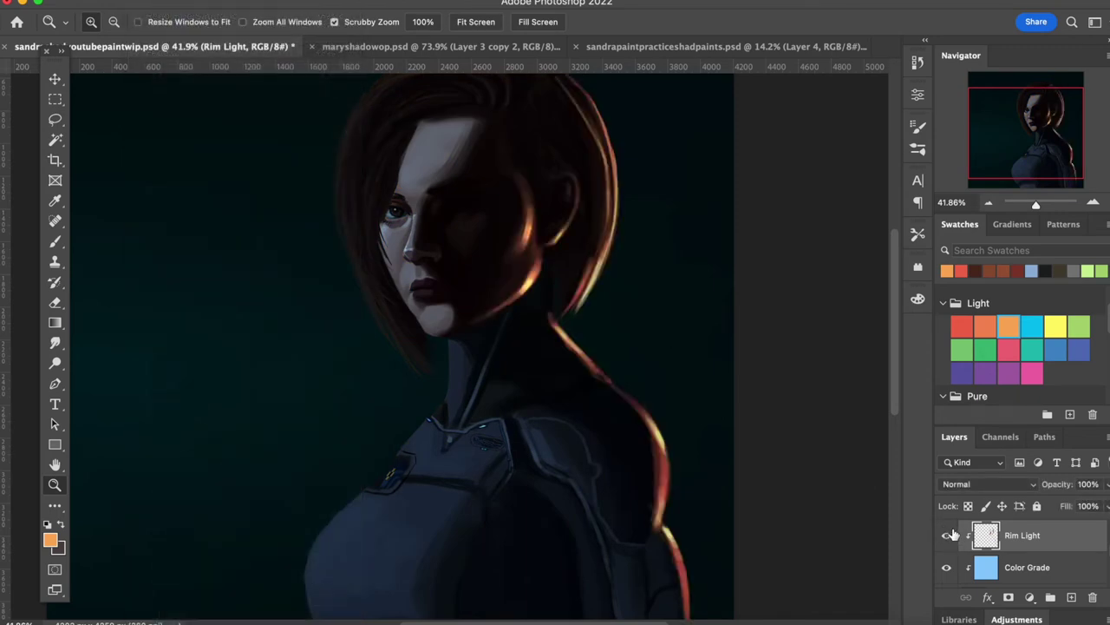
# - Switch to sandrapaintpracticeshadpaints.psd and add a new layer clipped to Layer 3 copy
pyautogui.click(610, 47)
pyautogui.moveTo(462, 351); pyautogui.dragTo(442, 353)
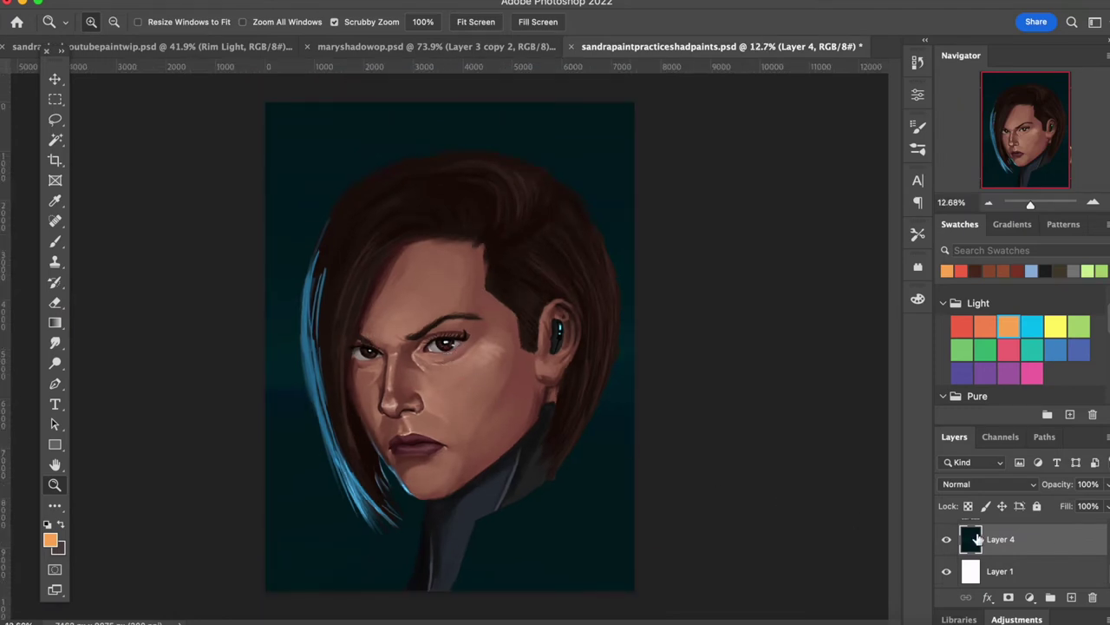
pyautogui.scroll(3, 975, 539)
pyautogui.click(984, 554)
pyautogui.scroll(2, 980, 560)
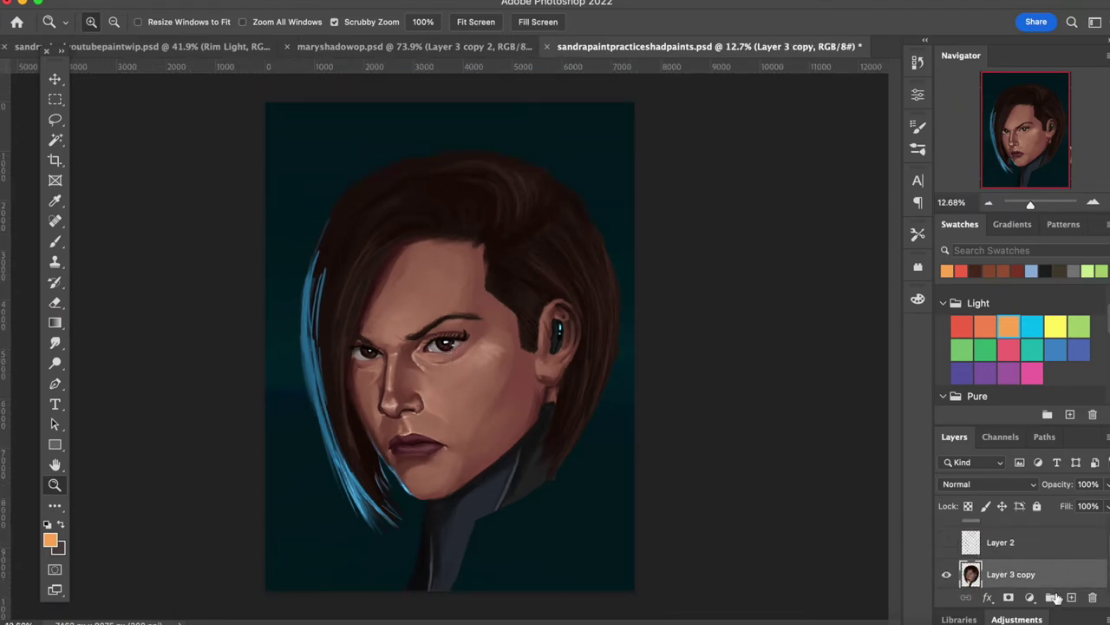
pyautogui.click(1037, 575)
pyautogui.rightClick(1036, 574)
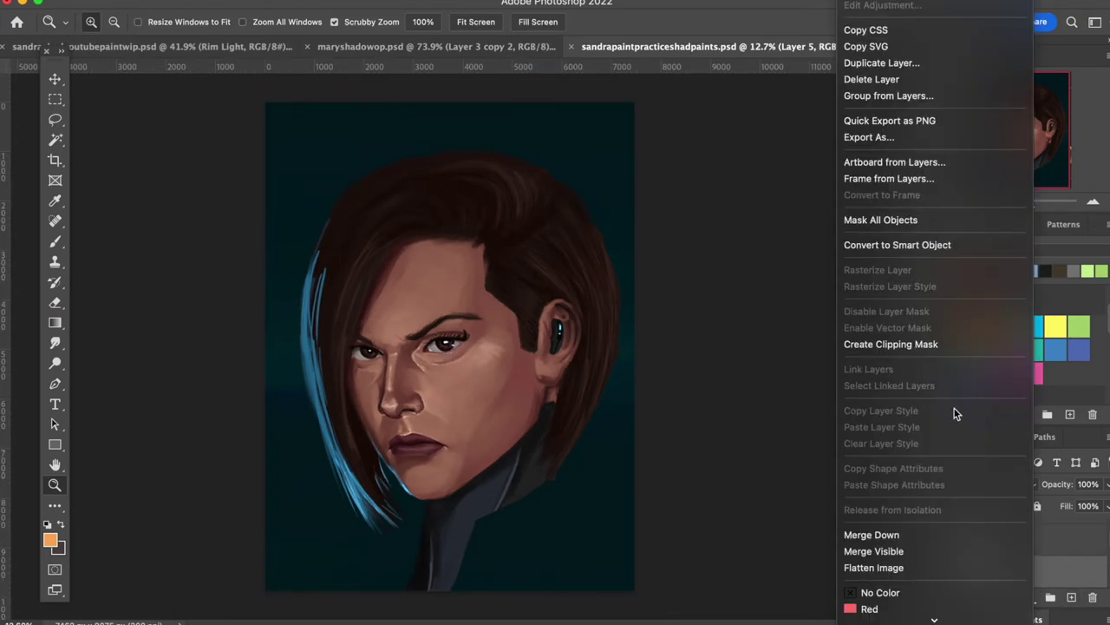
pyautogui.click(880, 344)
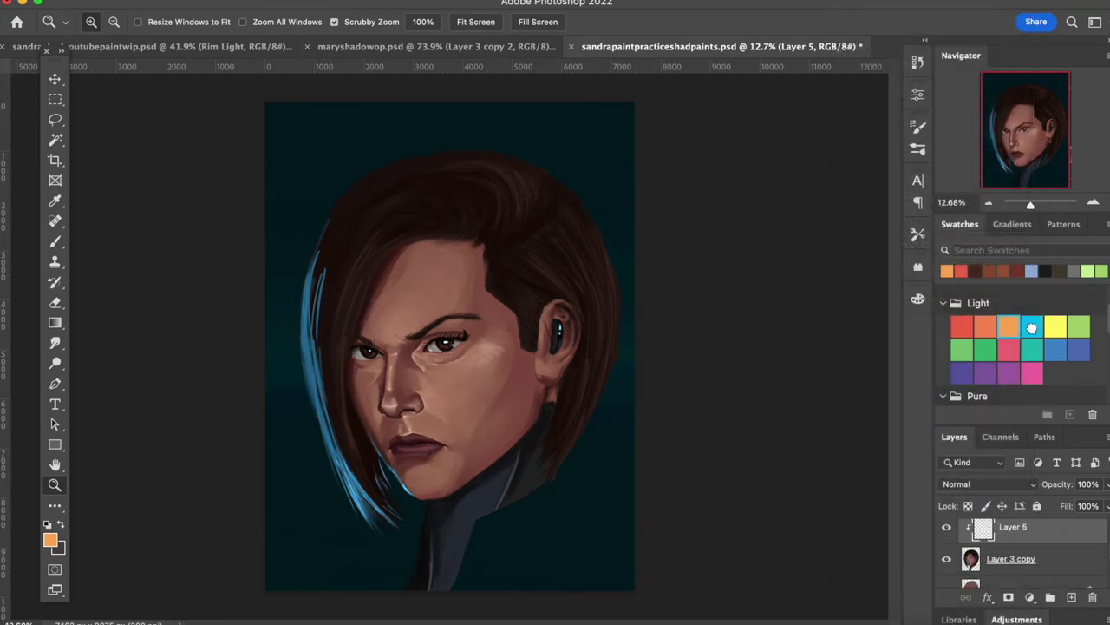
# - Set the foreground colour to a pale blue with hue 216, saturation 32% and brightness 95%
pyautogui.click(1032, 326)
pyautogui.click(918, 298)
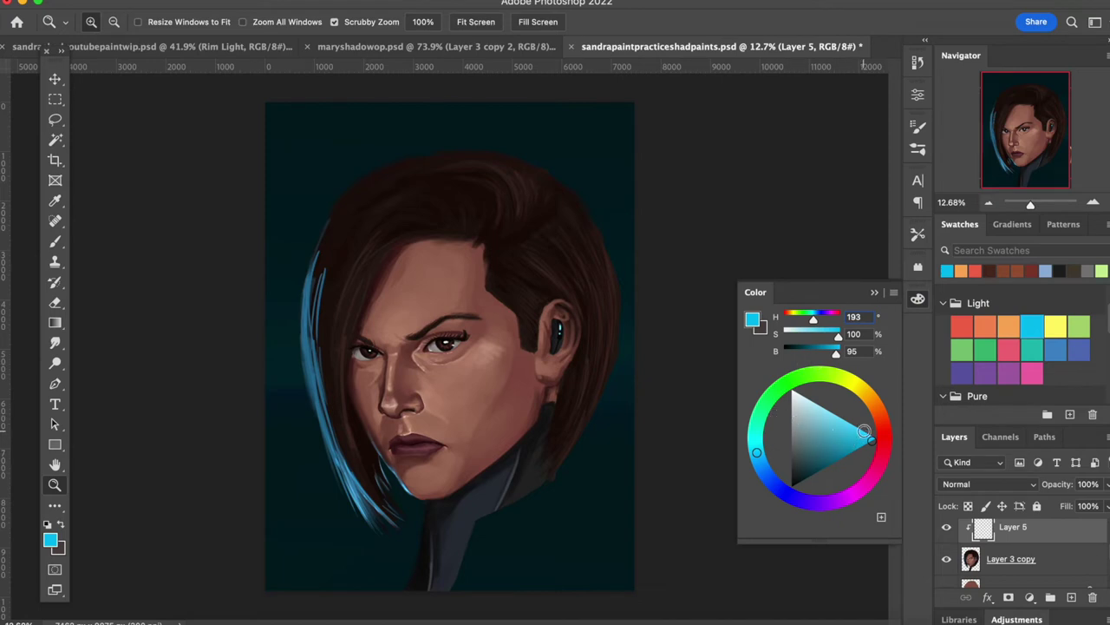
pyautogui.moveTo(823, 419); pyautogui.dragTo(817, 409)
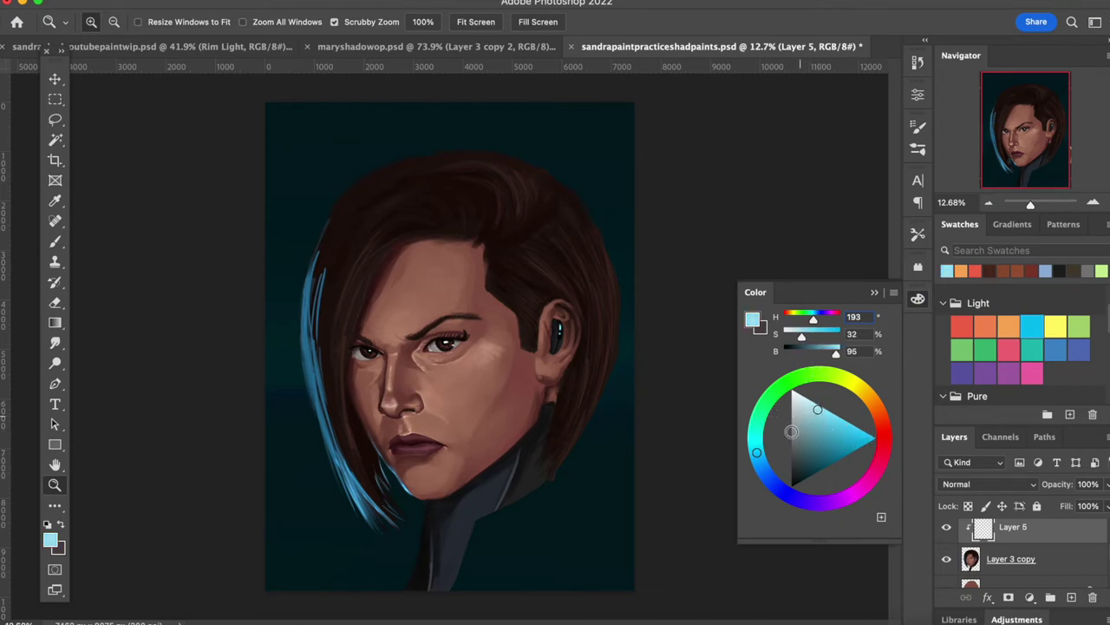
pyautogui.moveTo(758, 454); pyautogui.dragTo(766, 473)
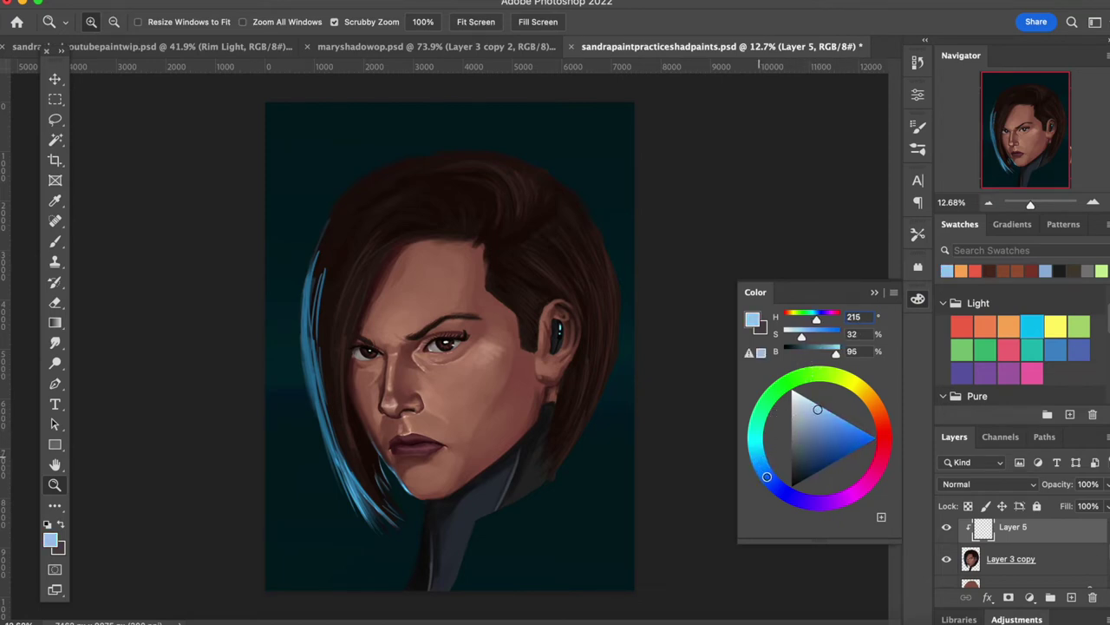
# - Fill the clipped layer with the foreground colour at 100% opacity and set its blending mode to Multiply
pyautogui.click(139, 3)
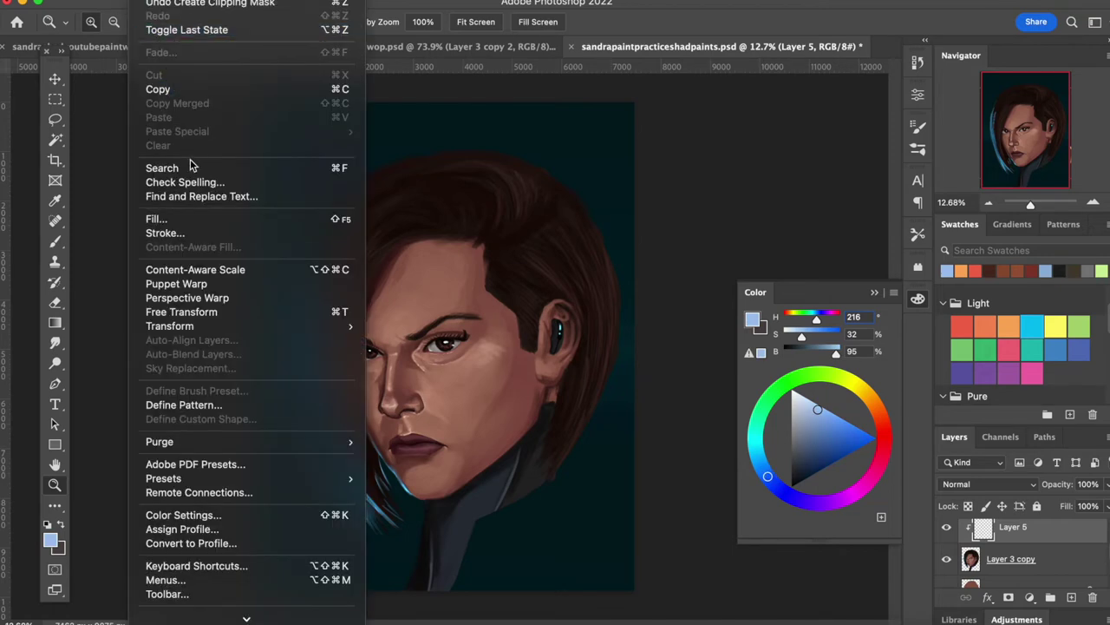
pyautogui.click(185, 221)
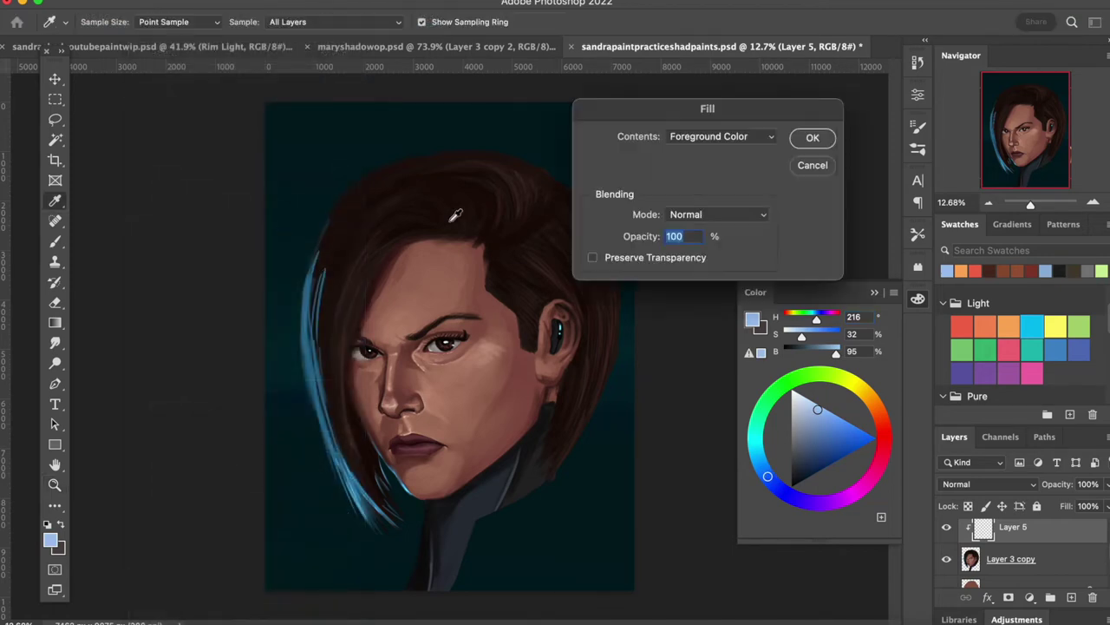
pyautogui.click(814, 139)
pyautogui.press('z')
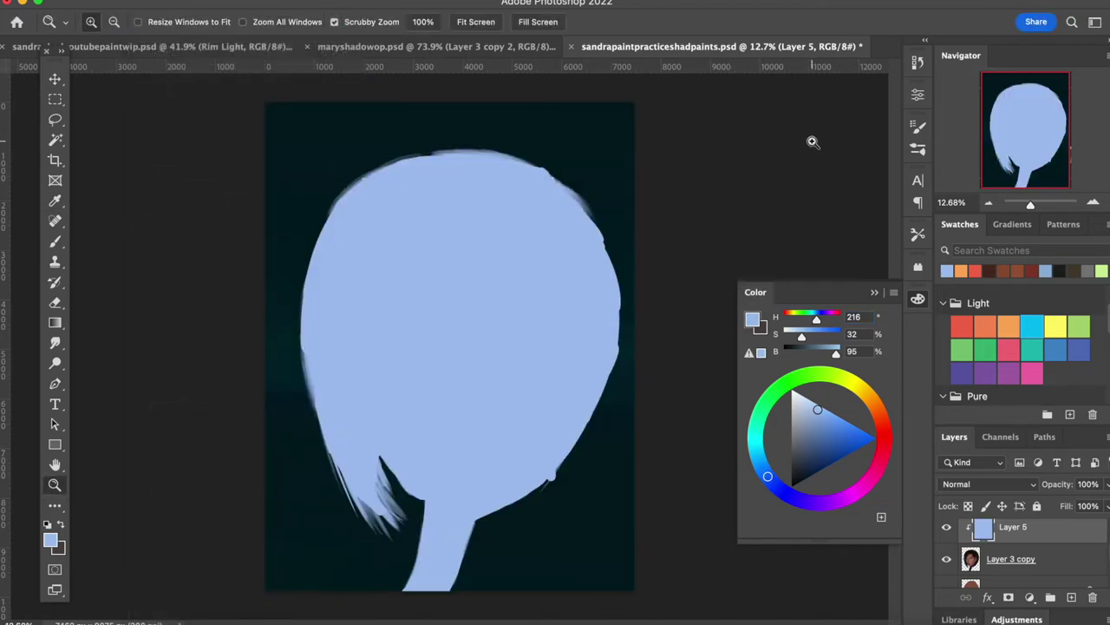
pyautogui.click(989, 484)
pyautogui.click(970, 533)
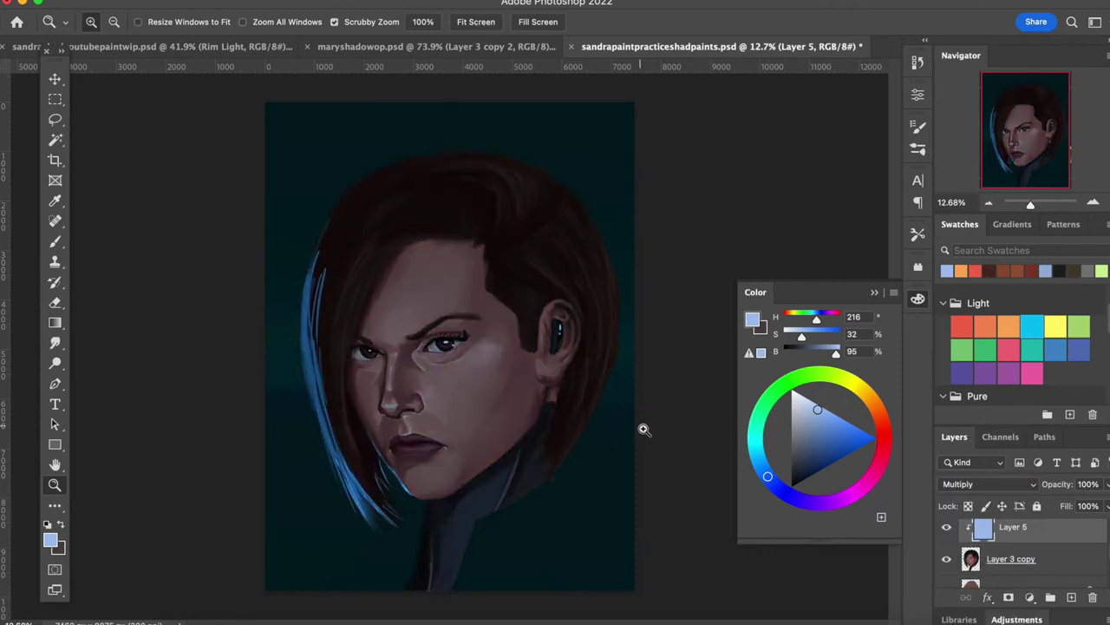
# - Try the Overlay blending mode on the clipped blue layer with its lightness lowered to -39
pyautogui.click(965, 485)
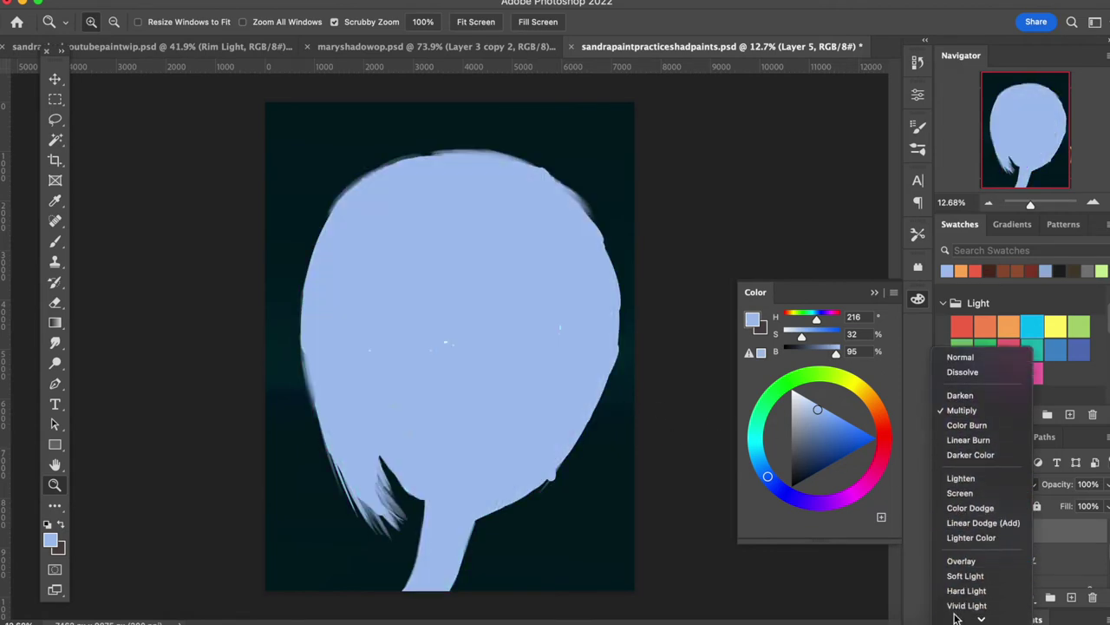
pyautogui.click(959, 538)
pyautogui.click(183, 0)
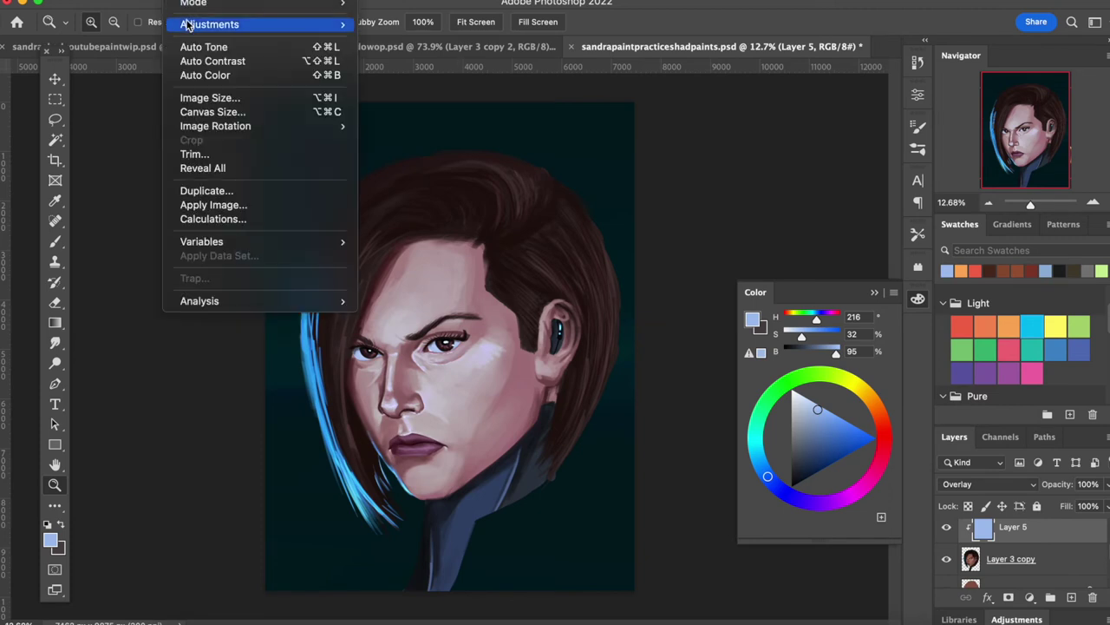
pyautogui.moveTo(208, 24)
pyautogui.click(388, 103)
pyautogui.moveTo(864, 358); pyautogui.dragTo(833, 368)
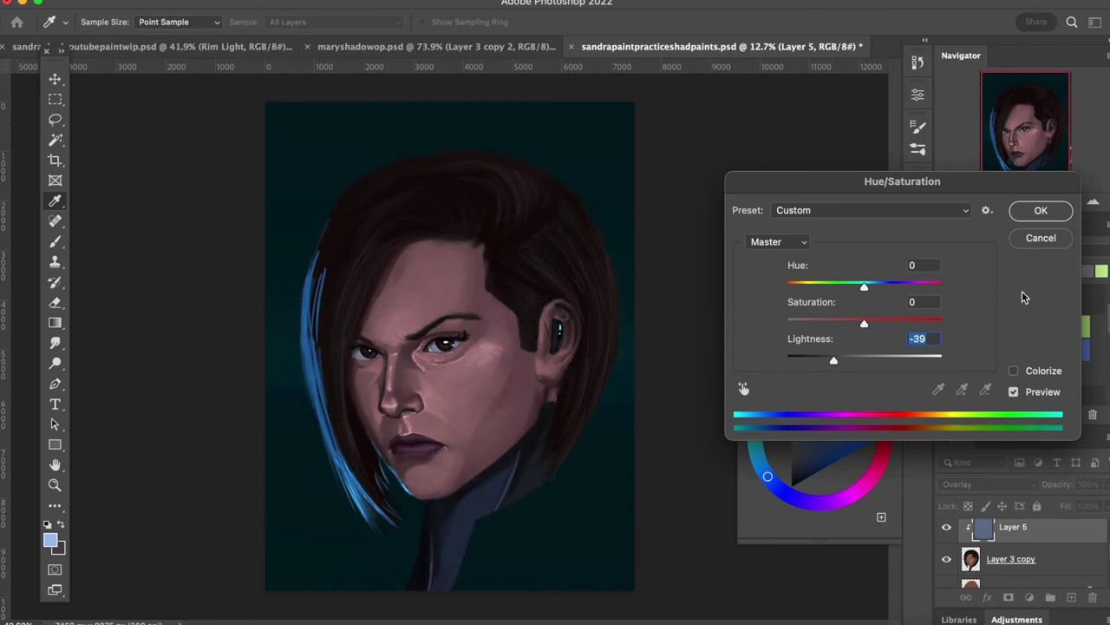
pyautogui.click(1033, 237)
pyautogui.press('z')
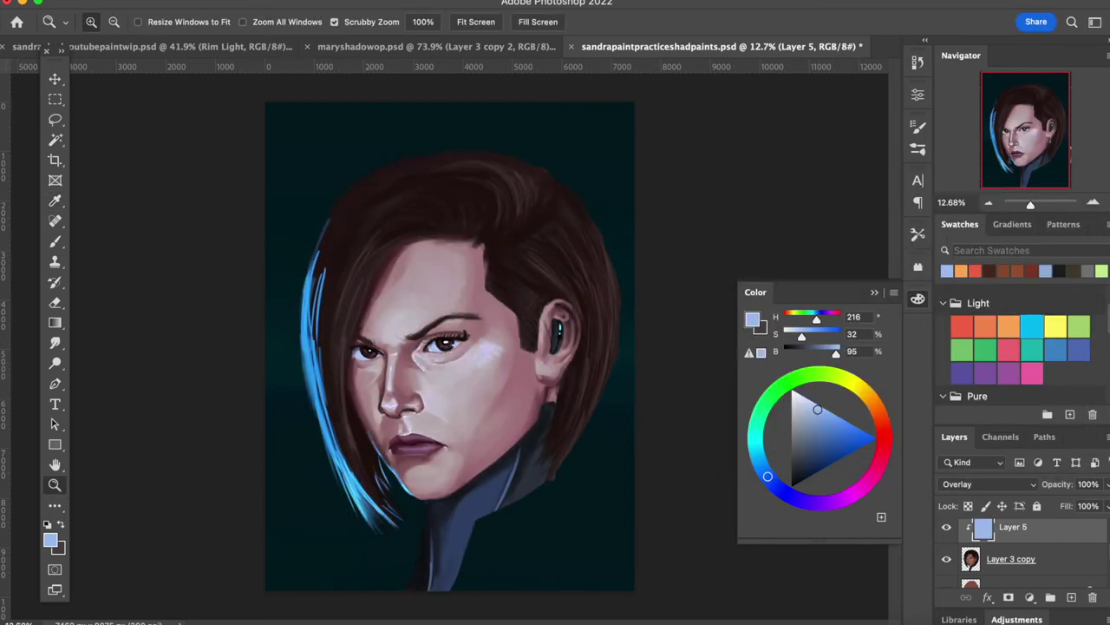
# - Undo the blending mode change on the clipped blue layer to return it to Multiply
pyautogui.click(146, 1)
pyautogui.click(158, 5)
pyautogui.press('super+z')
pyautogui.click(159, 7)
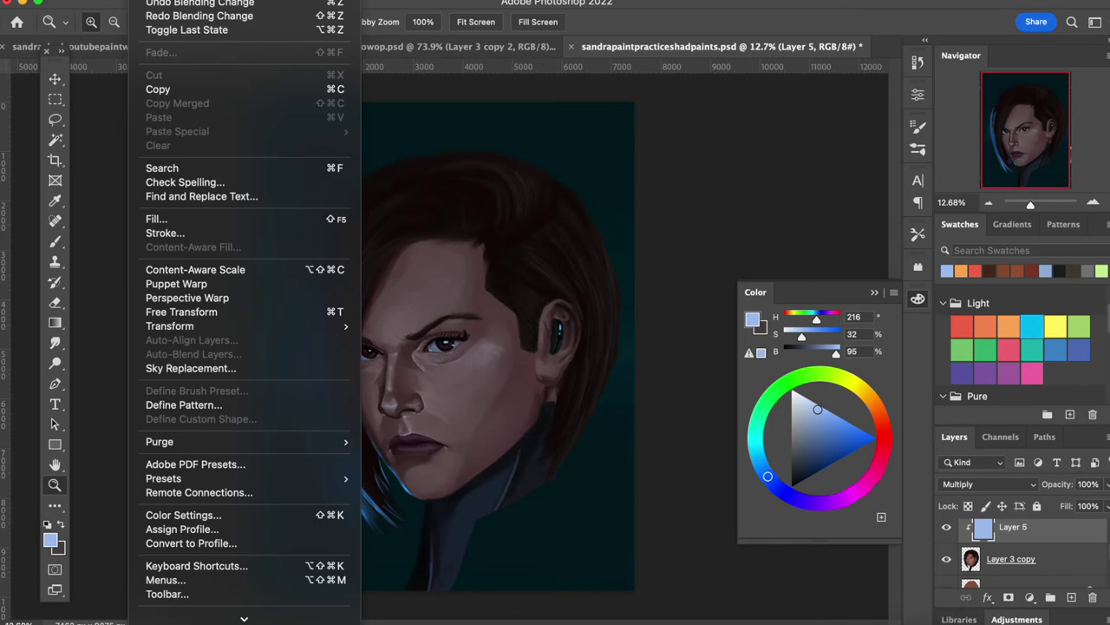
pyautogui.click(488, 330)
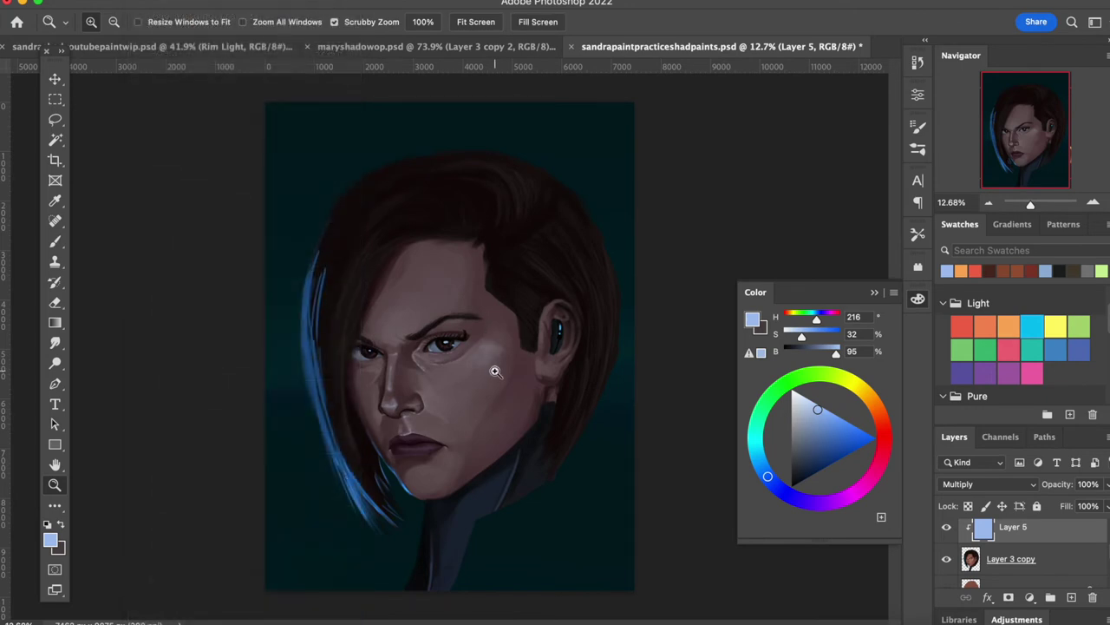
# - Adjust the clipped blue layer with Hue/Saturation, setting saturation to +52 and lightness to +17
pyautogui.moveTo(432, 373); pyautogui.dragTo(431, 382)
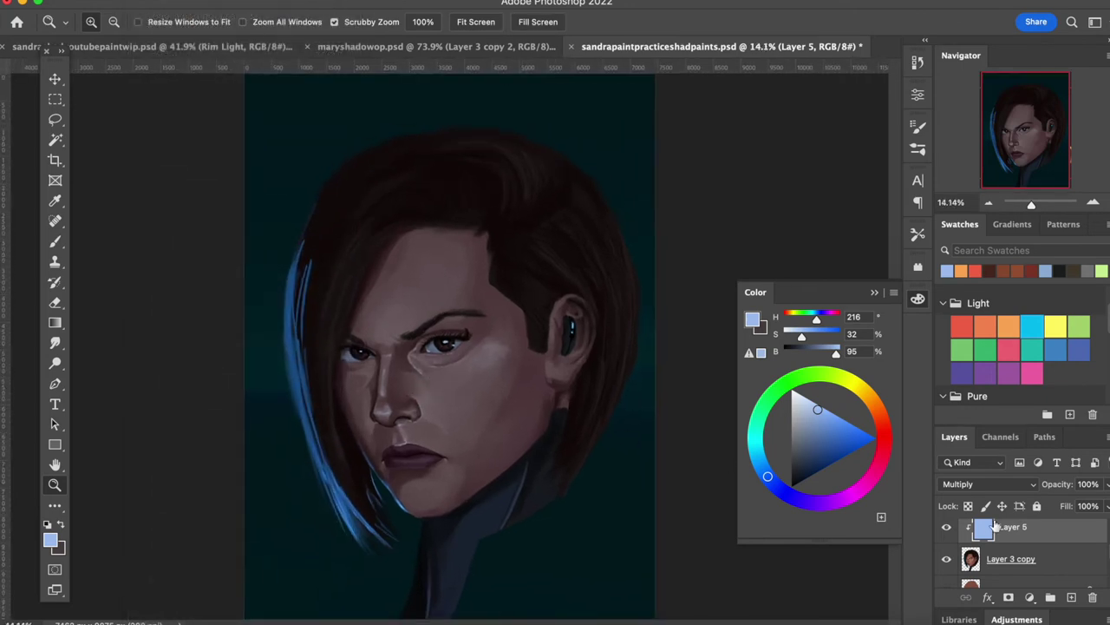
pyautogui.scroll(2, 978, 534)
pyautogui.click(143, 2)
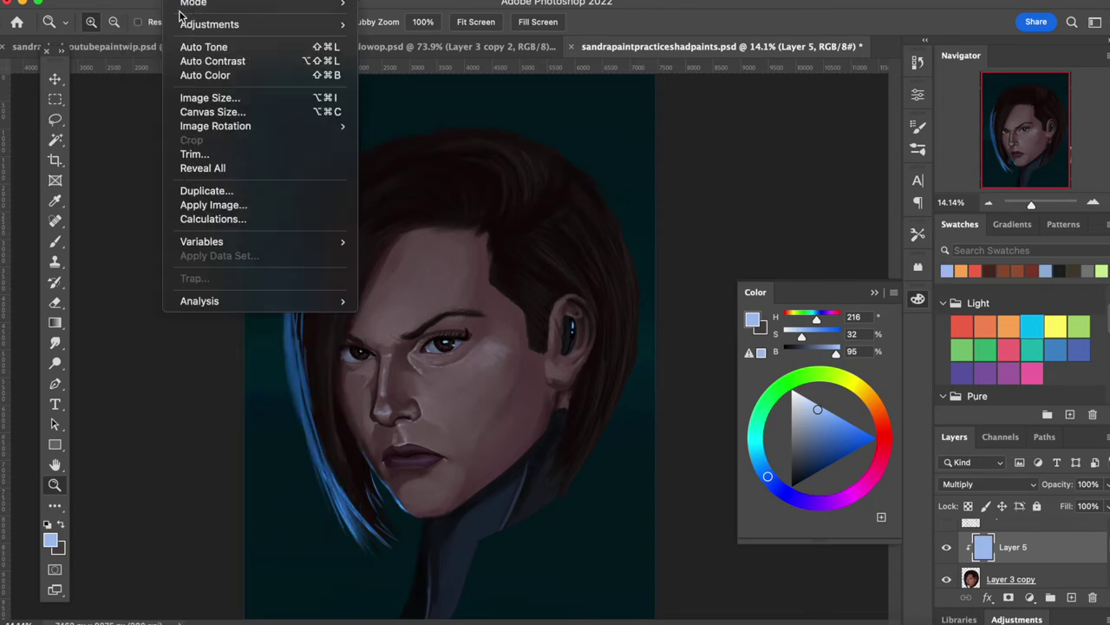
pyautogui.moveTo(177, 3)
pyautogui.moveTo(209, 24)
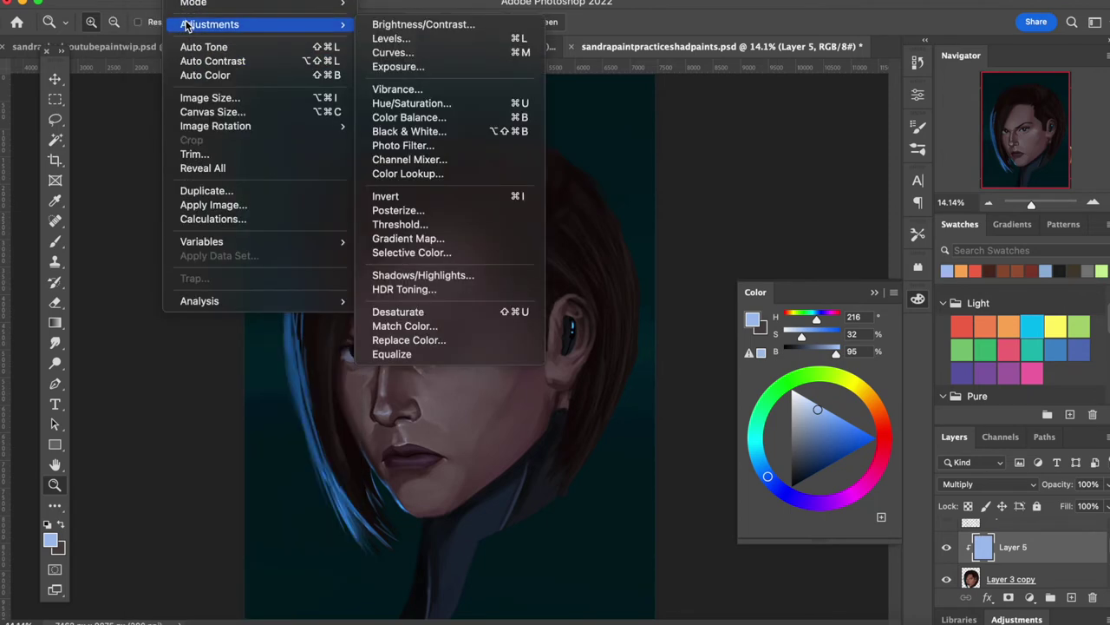
pyautogui.click(386, 104)
pyautogui.moveTo(865, 361); pyautogui.dragTo(875, 361)
pyautogui.moveTo(864, 323); pyautogui.dragTo(902, 330)
pyautogui.moveTo(877, 361)
pyautogui.mouseDown()
pyautogui.moveTo(889, 365)
pyautogui.moveTo(877, 368)
pyautogui.mouseUp()
pyautogui.click(876, 367)
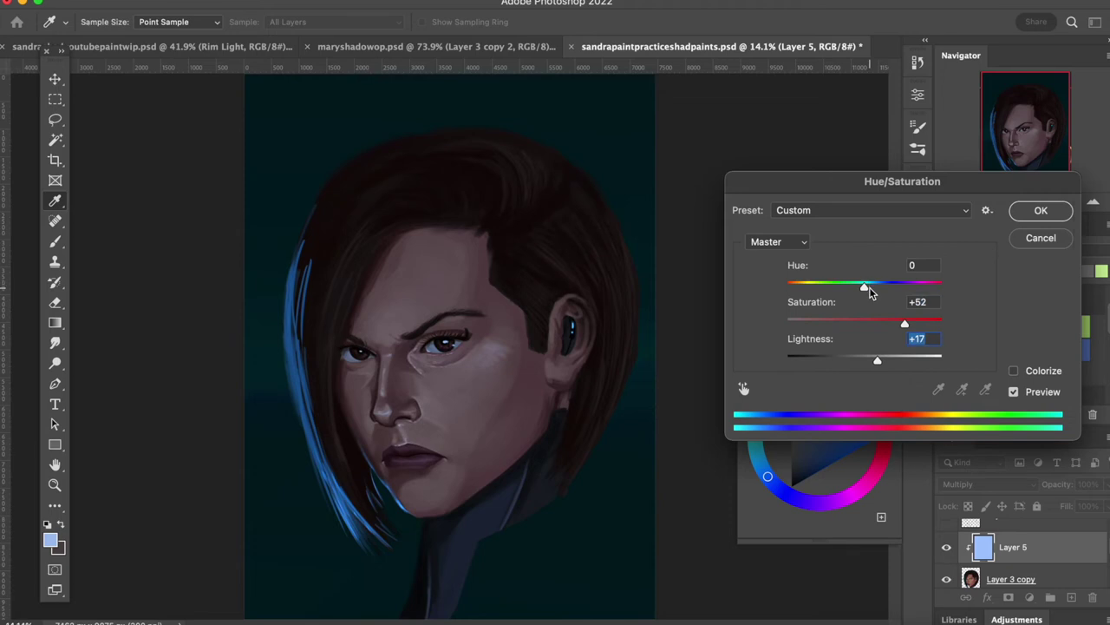
pyautogui.click(1039, 210)
pyautogui.press('z')
pyautogui.click(187, 2)
pyautogui.click(197, 24)
pyautogui.click(187, 1)
pyautogui.moveTo(196, 24)
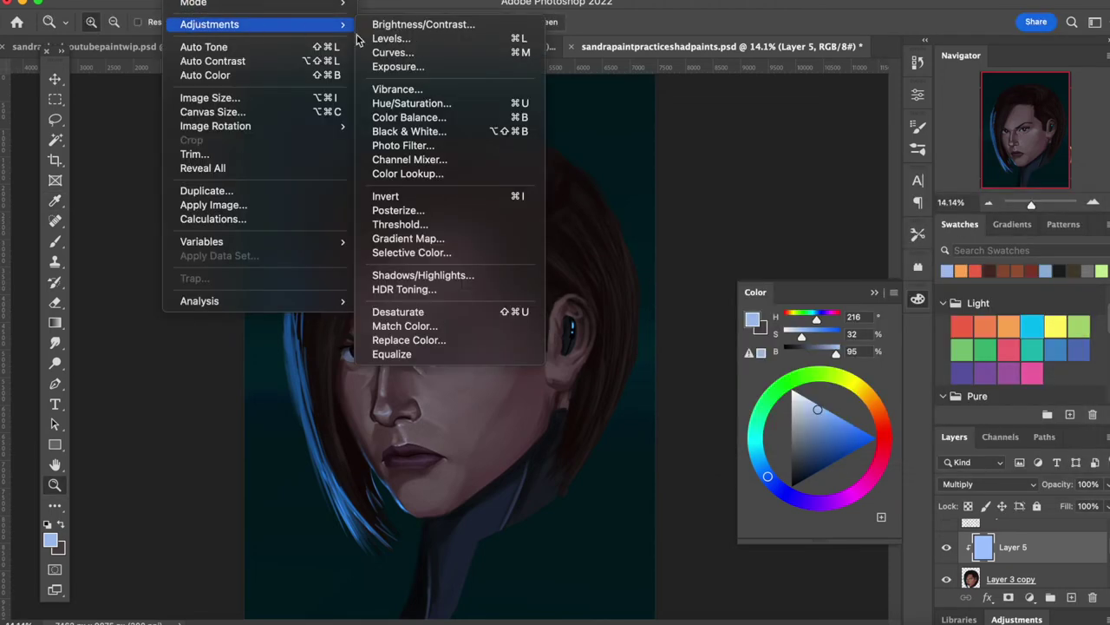
pyautogui.click(413, 104)
pyautogui.click(1037, 237)
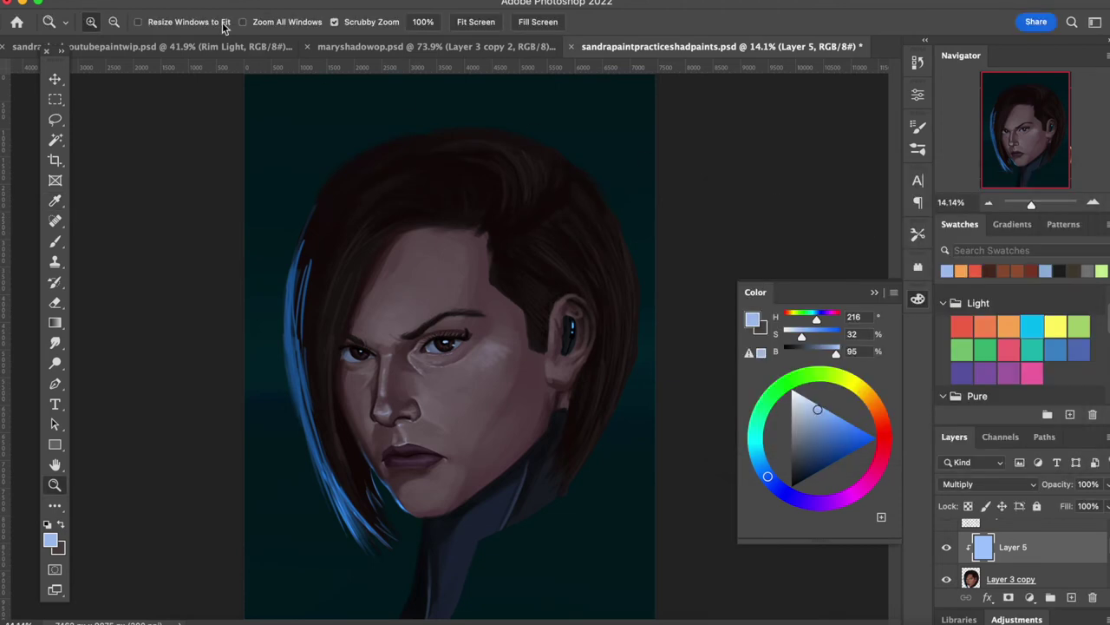
# - Shift the clipped blue layer's midtones towards blue and slightly towards cyan with Color Balance
pyautogui.click(208, 0)
pyautogui.moveTo(320, 24)
pyautogui.click(423, 117)
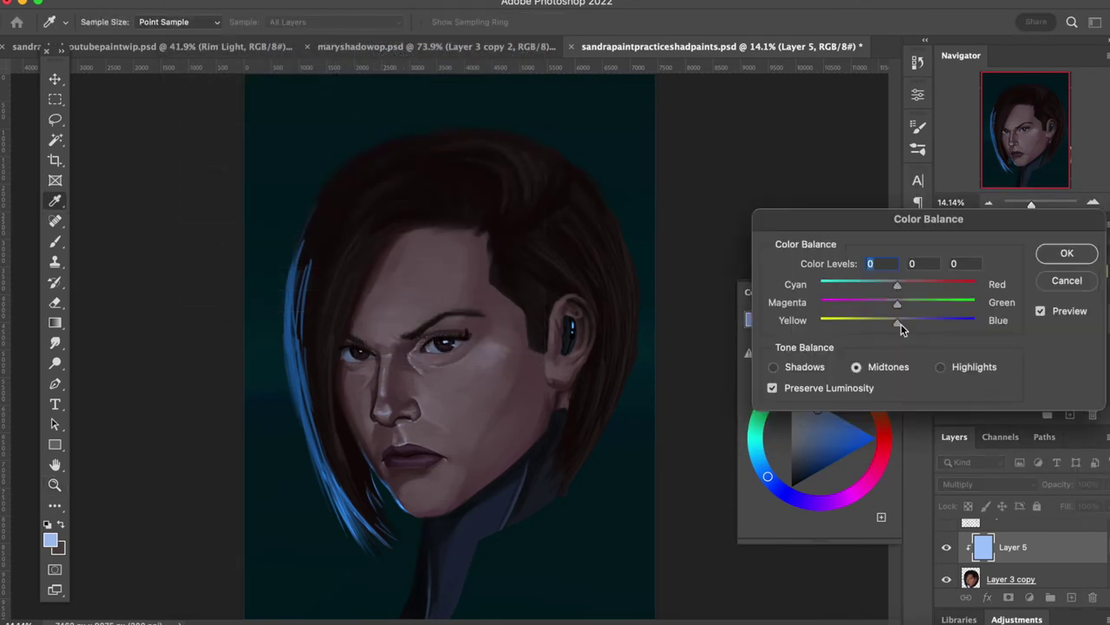
pyautogui.moveTo(918, 320); pyautogui.dragTo(924, 320)
pyautogui.moveTo(897, 285); pyautogui.dragTo(892, 286)
pyautogui.click(1066, 252)
pyautogui.press('z')
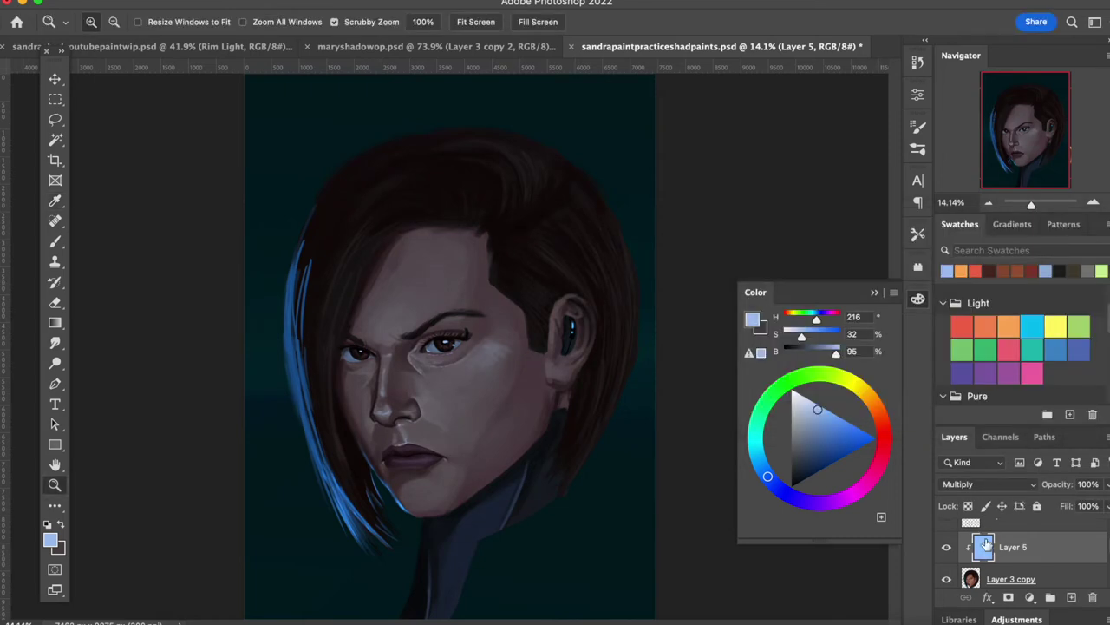
# - Rename the clipped blue layer as Color Grade and add a new clipped layer above it
pyautogui.write('Color Grade')
pyautogui.press('Return')
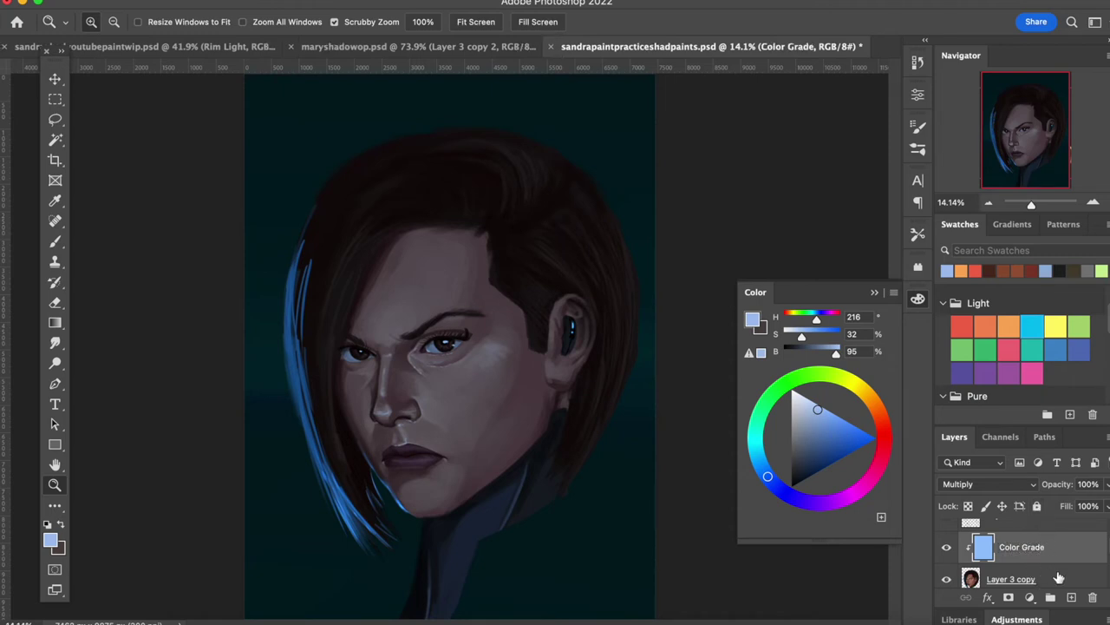
pyautogui.click(1071, 599)
pyautogui.rightClick(1046, 548)
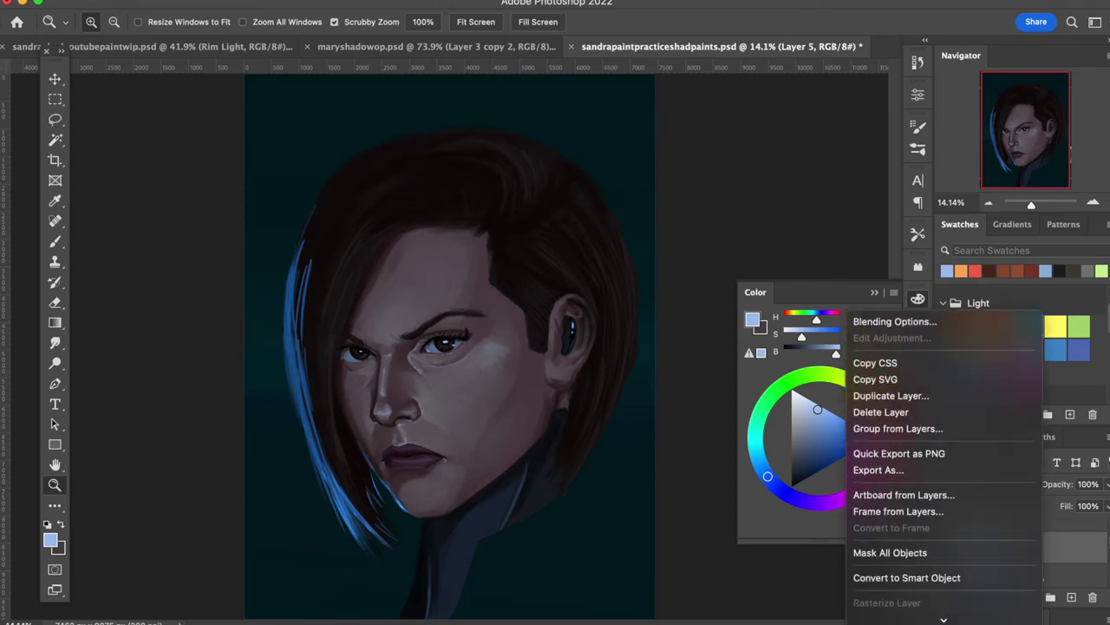
pyautogui.click(919, 434)
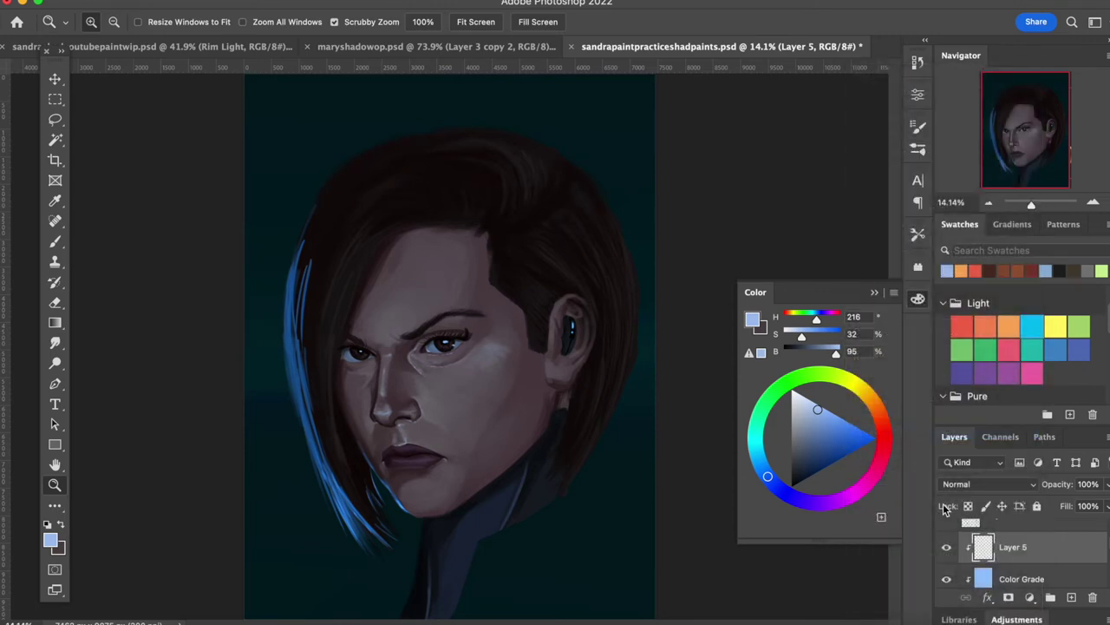
# - Select five separate horizontal bands spanning the canvas width, spaced from the top edge to the bottom edge of the portrait
pyautogui.press('l')
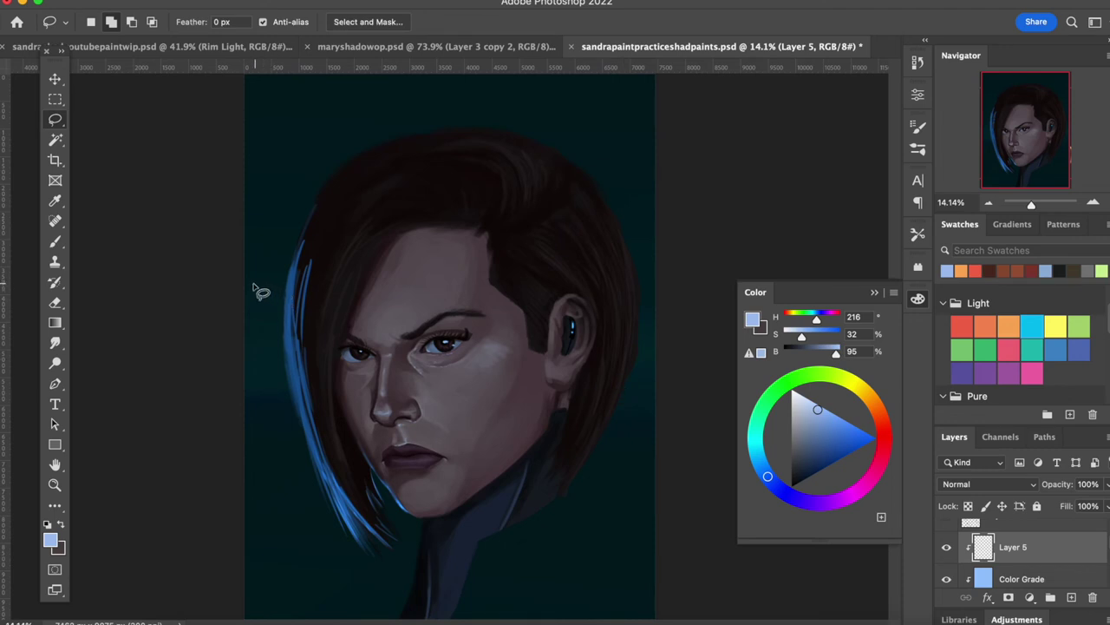
pyautogui.click(52, 102)
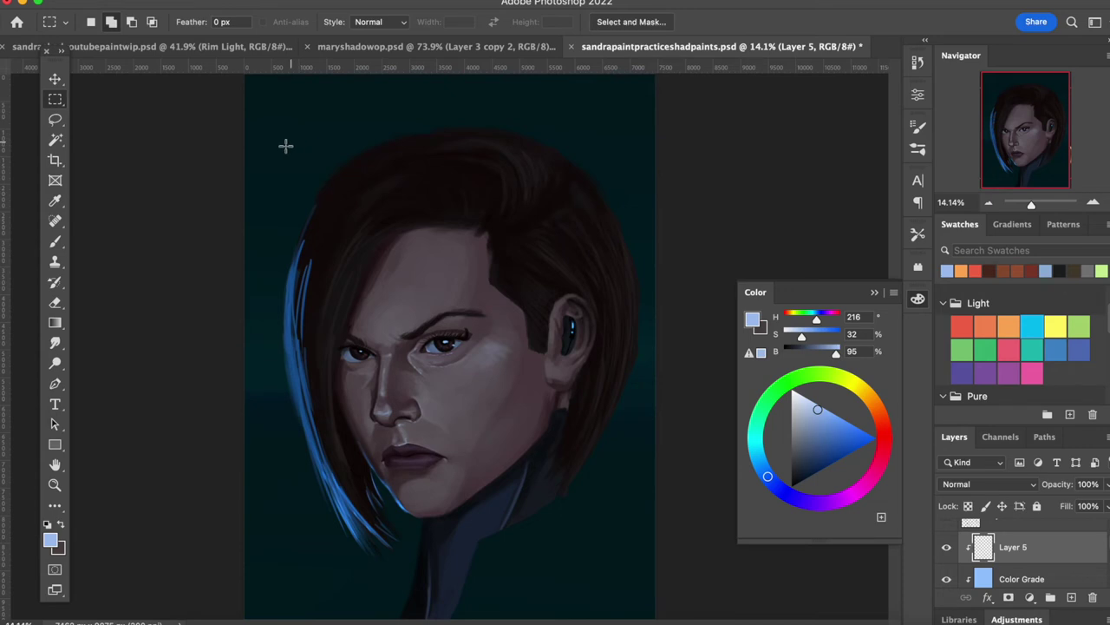
pyautogui.press('z')
pyautogui.keyDown('alt'); pyautogui.click(82, 481); pyautogui.keyUp('alt')
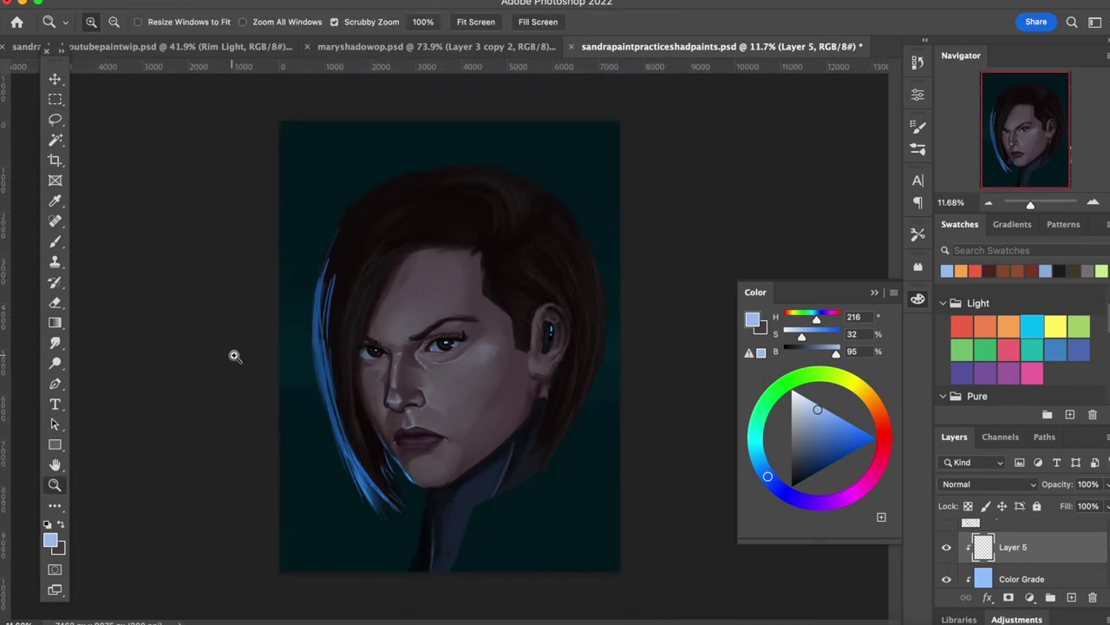
pyautogui.press('m')
pyautogui.moveTo(260, 113); pyautogui.dragTo(632, 168)
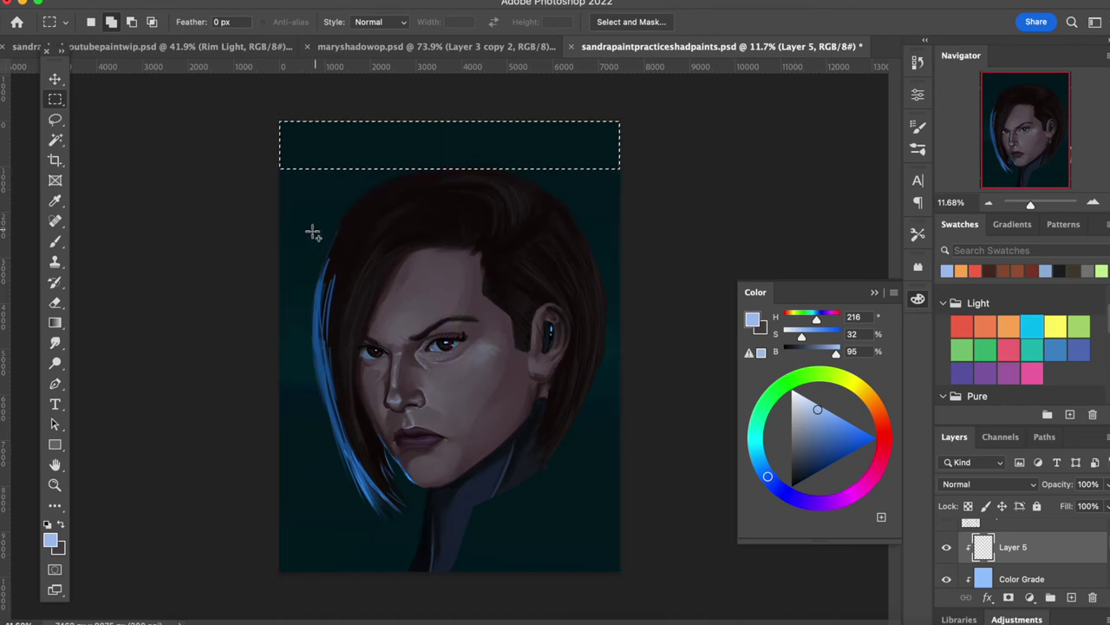
pyautogui.moveTo(279, 208); pyautogui.dragTo(621, 257)
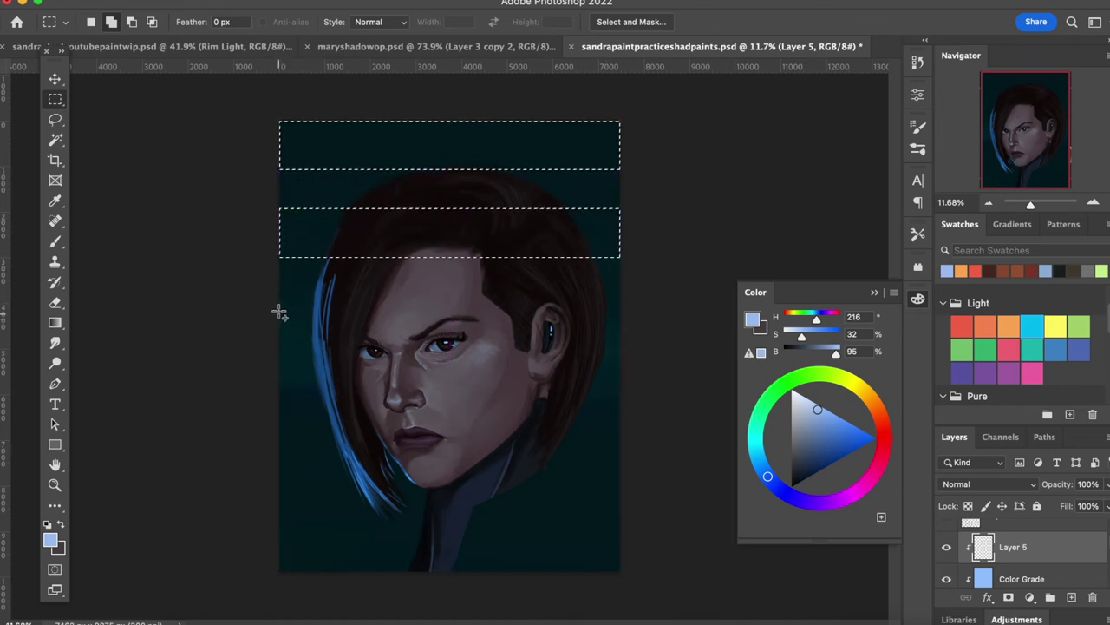
pyautogui.moveTo(279, 310); pyautogui.dragTo(621, 368)
pyautogui.moveTo(279, 420); pyautogui.dragTo(626, 491)
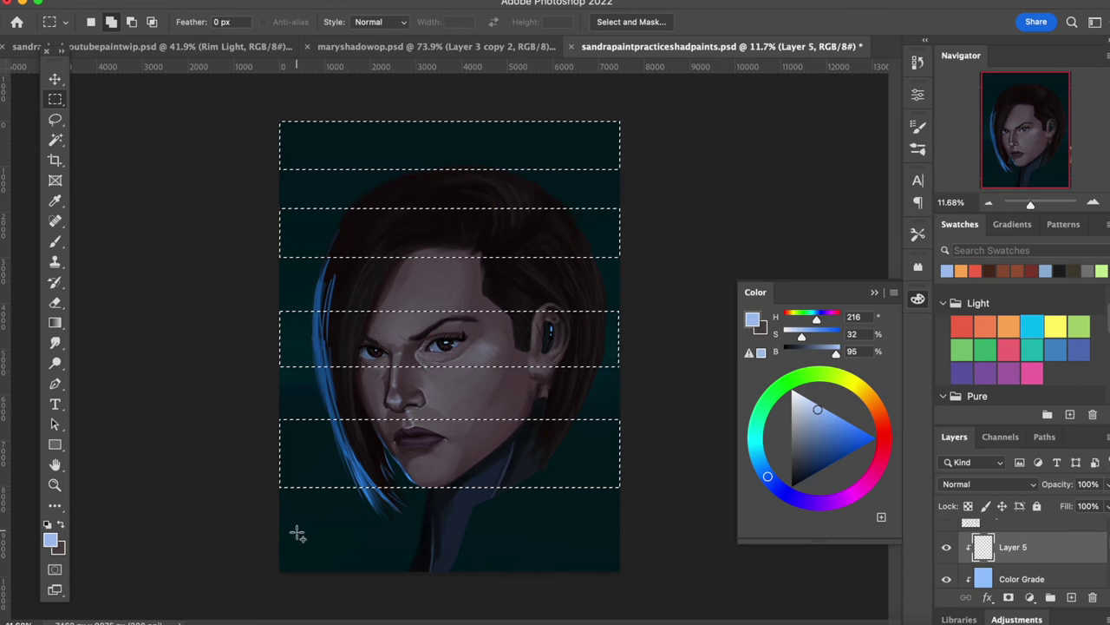
pyautogui.moveTo(280, 528); pyautogui.dragTo(760, 594)
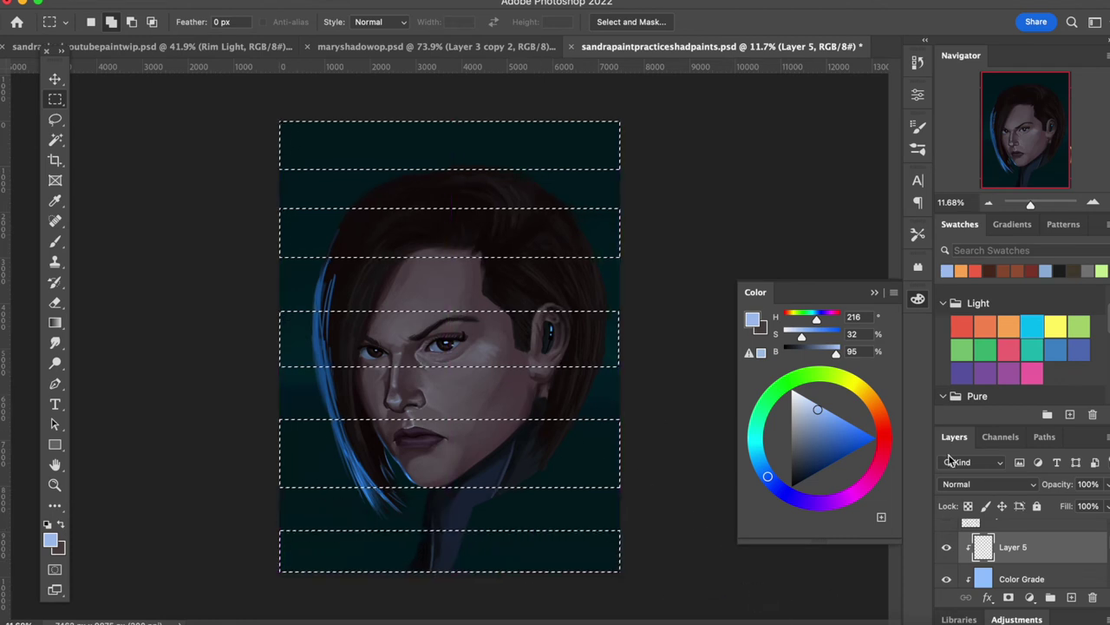
# - Darken the foreground blue to 38% brightness and fill the selected bands with it in Normal mode at 100% opacity
pyautogui.moveTo(835, 353); pyautogui.dragTo(805, 358)
pyautogui.click(143, 2)
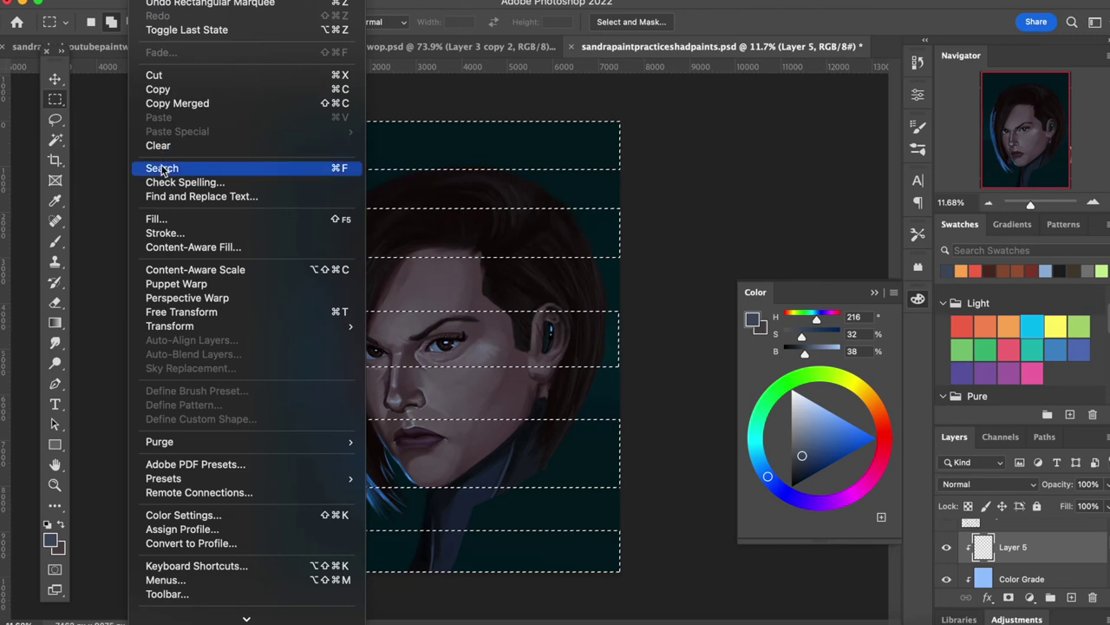
pyautogui.click(164, 219)
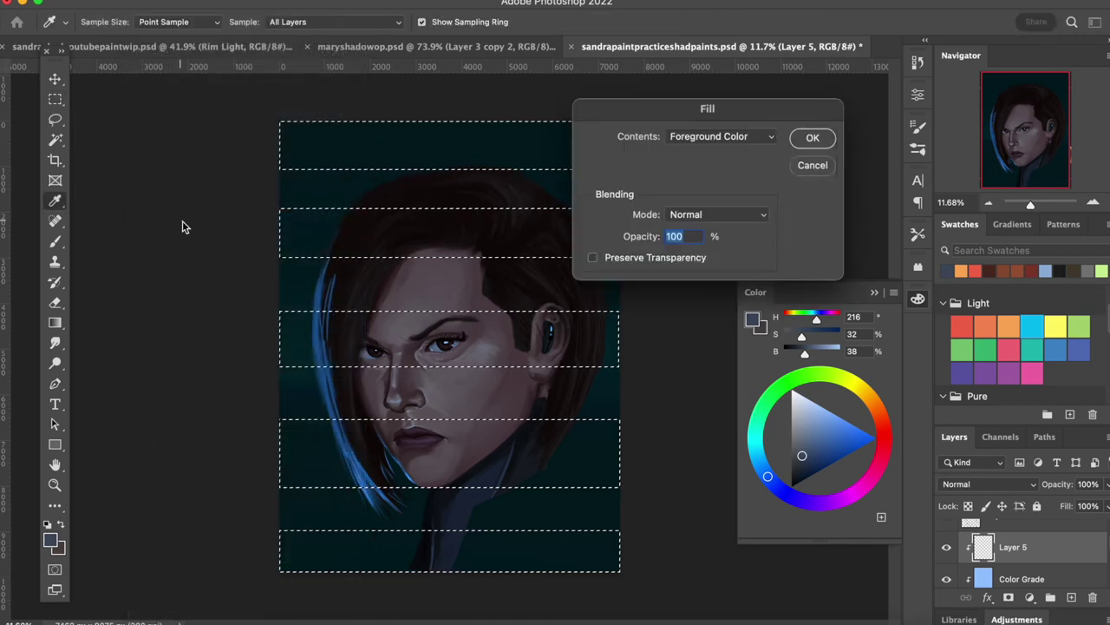
pyautogui.press('Return')
pyautogui.press('m')
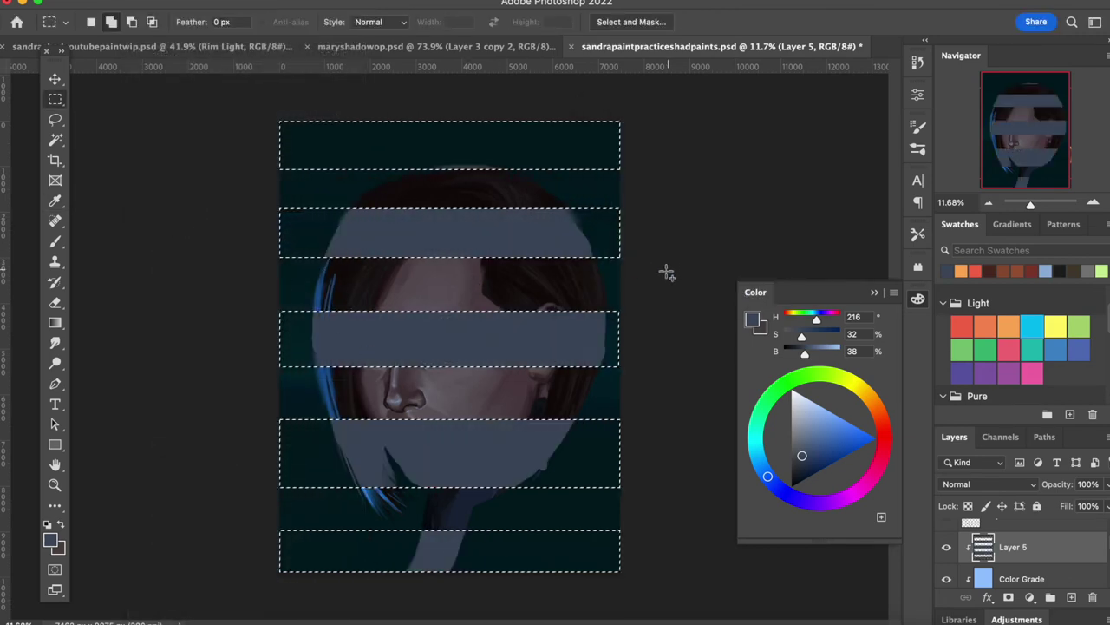
# - Deselect the bands and set the striped layer's blending mode to Multiply
pyautogui.click(92, 23)
pyautogui.click(148, 131)
pyautogui.click(970, 487)
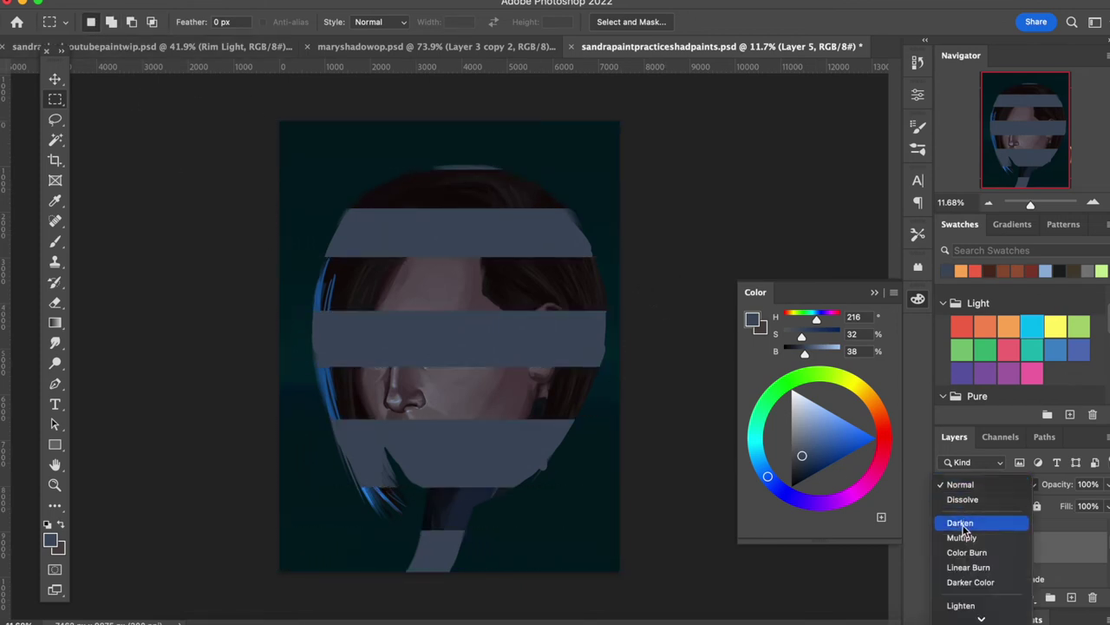
pyautogui.click(960, 538)
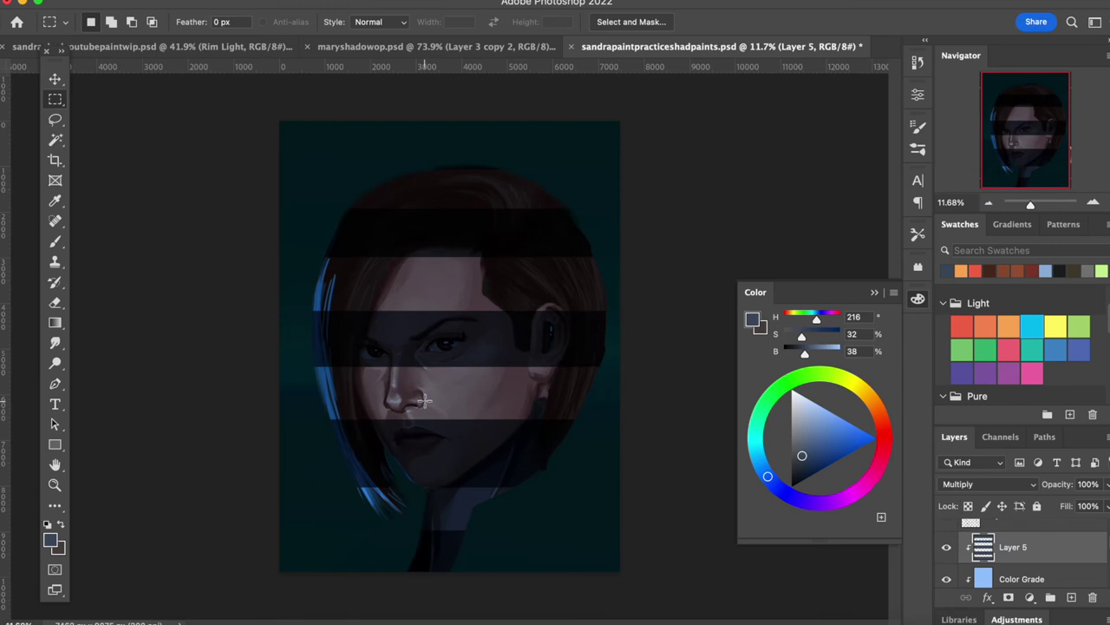
# - Transform the stripes to an 11.73° tilt, 120.27% width and 98.17% height, placing a lit band across the eyes
pyautogui.press('v')
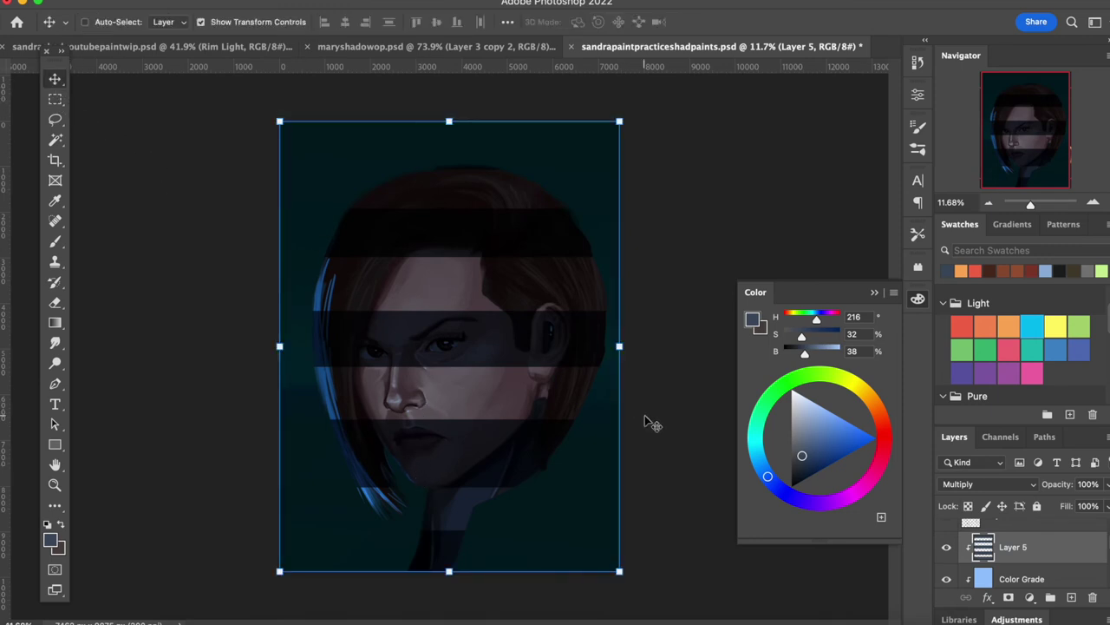
pyautogui.moveTo(619, 121); pyautogui.dragTo(653, 132)
pyautogui.moveTo(682, 382); pyautogui.dragTo(720, 417)
pyautogui.moveTo(590, 364); pyautogui.dragTo(611, 354)
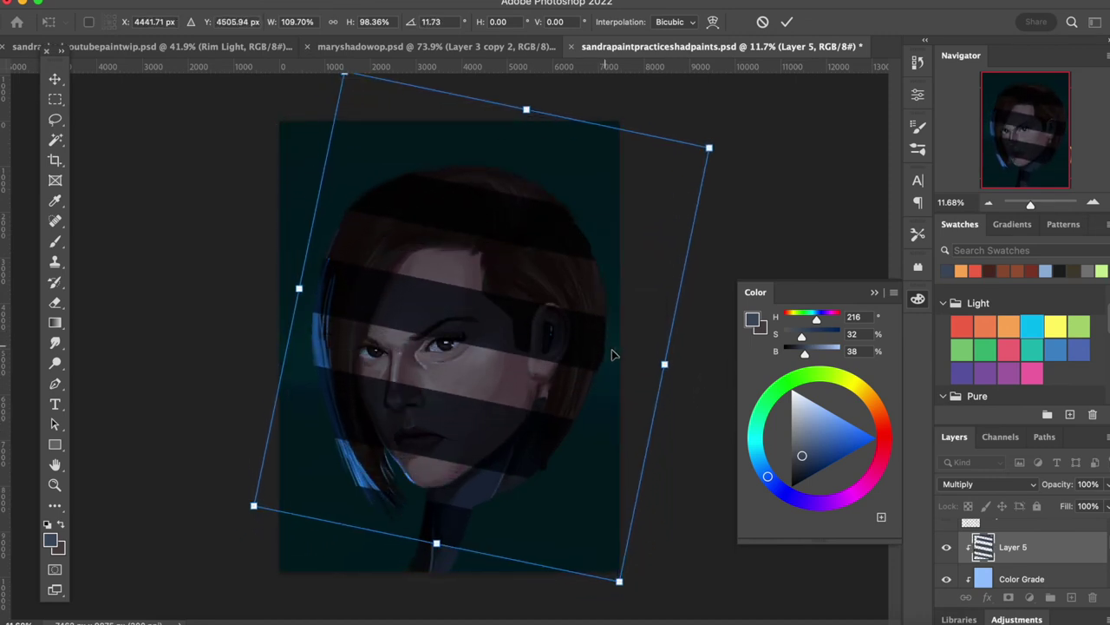
pyautogui.moveTo(620, 582); pyautogui.dragTo(638, 599)
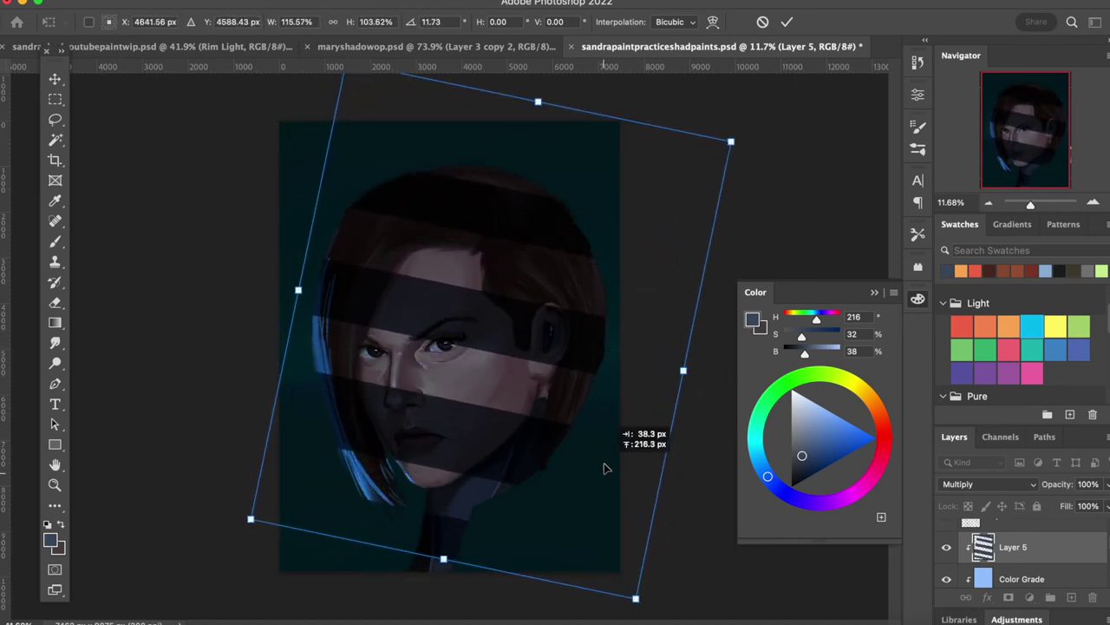
pyautogui.moveTo(744, 139); pyautogui.dragTo(739, 130)
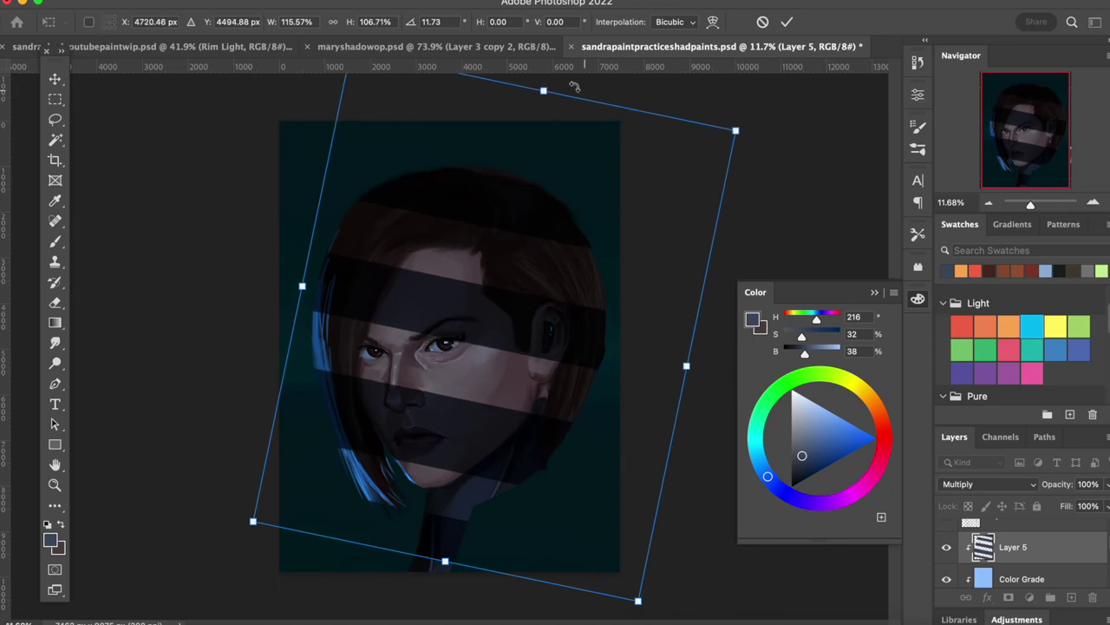
pyautogui.moveTo(543, 96); pyautogui.dragTo(532, 141)
pyautogui.moveTo(575, 255); pyautogui.dragTo(575, 236)
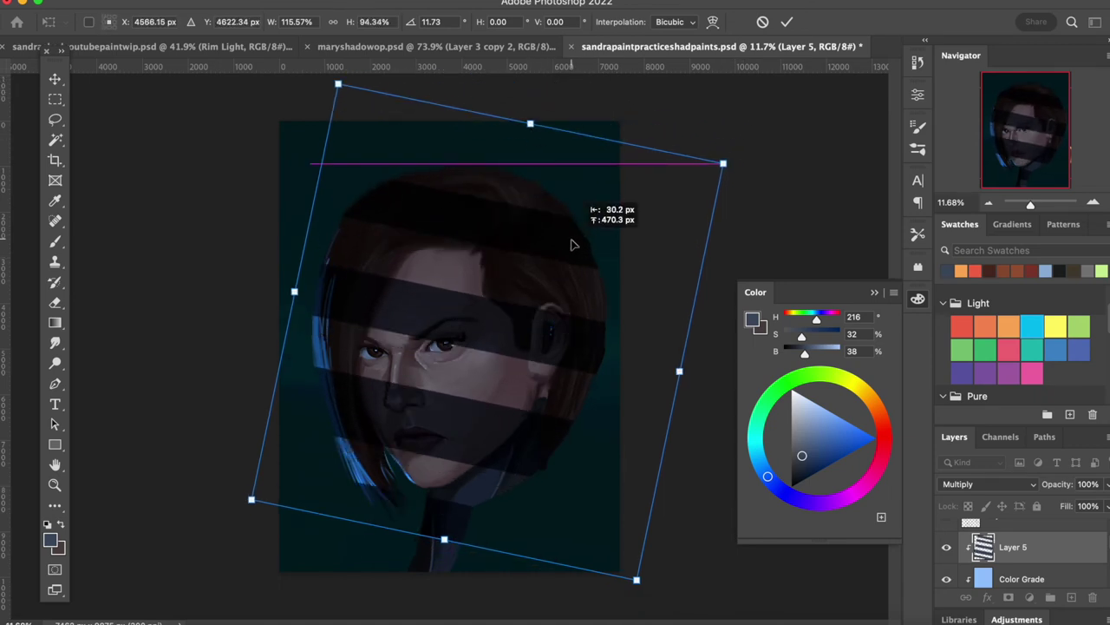
pyautogui.moveTo(724, 161)
pyautogui.mouseDown()
pyautogui.moveTo(749, 153)
pyautogui.moveTo(739, 161)
pyautogui.mouseUp()
pyautogui.moveTo(610, 231)
pyautogui.mouseDown()
pyautogui.moveTo(602, 241)
pyautogui.moveTo(606, 231)
pyautogui.mouseUp()
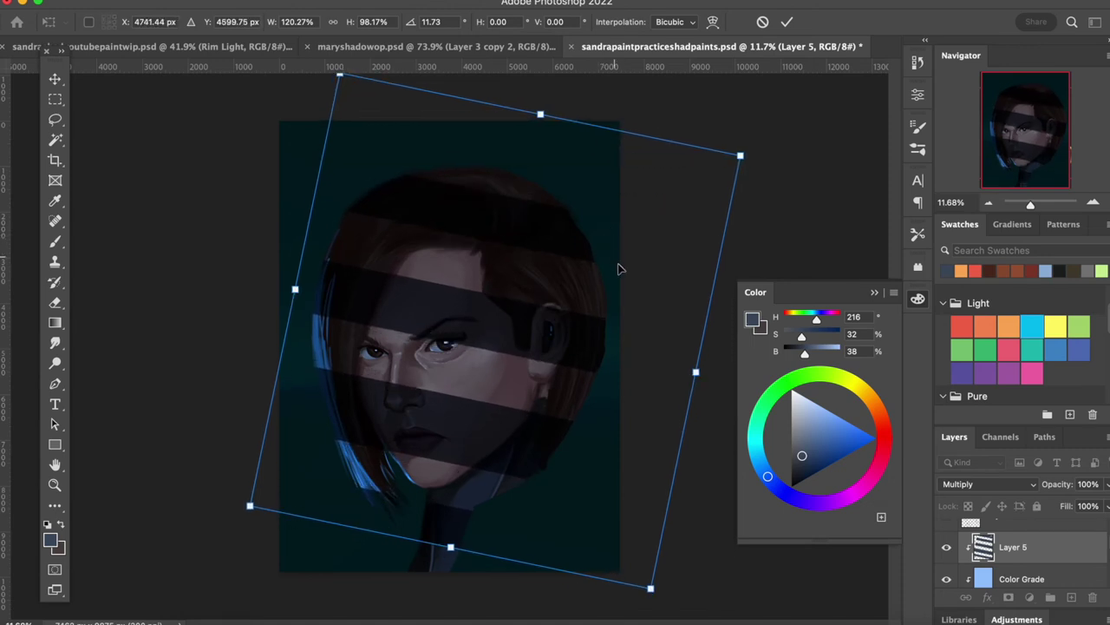
pyautogui.press('Return')
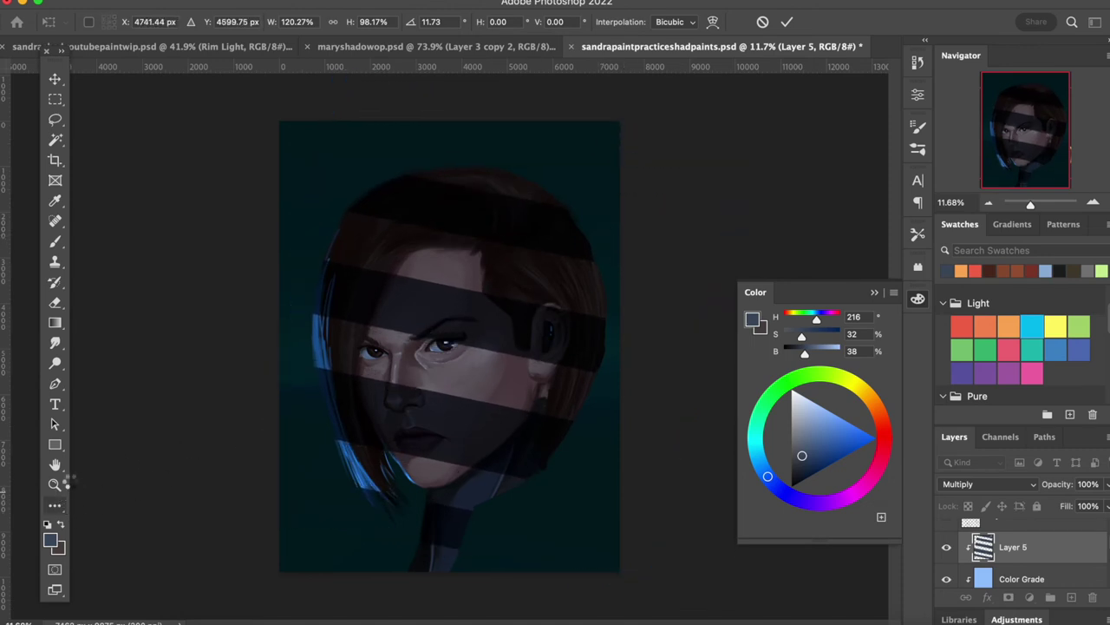
# - Soften the stripe edges with a Gaussian Blur of 21.9 pixels radius
pyautogui.click(57, 483)
pyautogui.moveTo(382, 470); pyautogui.dragTo(361, 458)
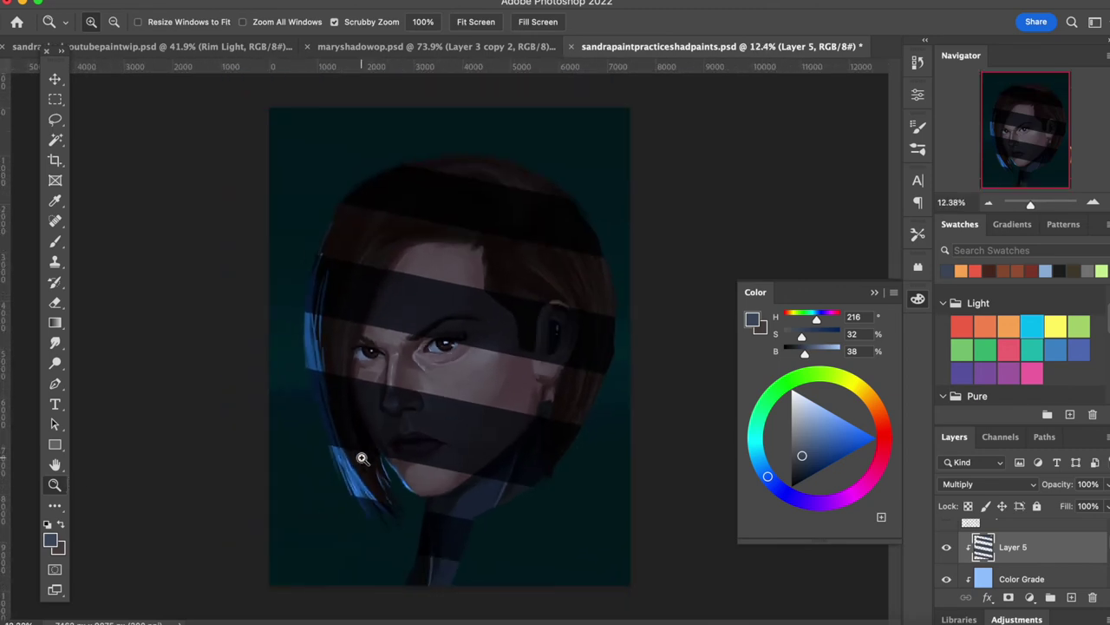
pyautogui.click(362, 4)
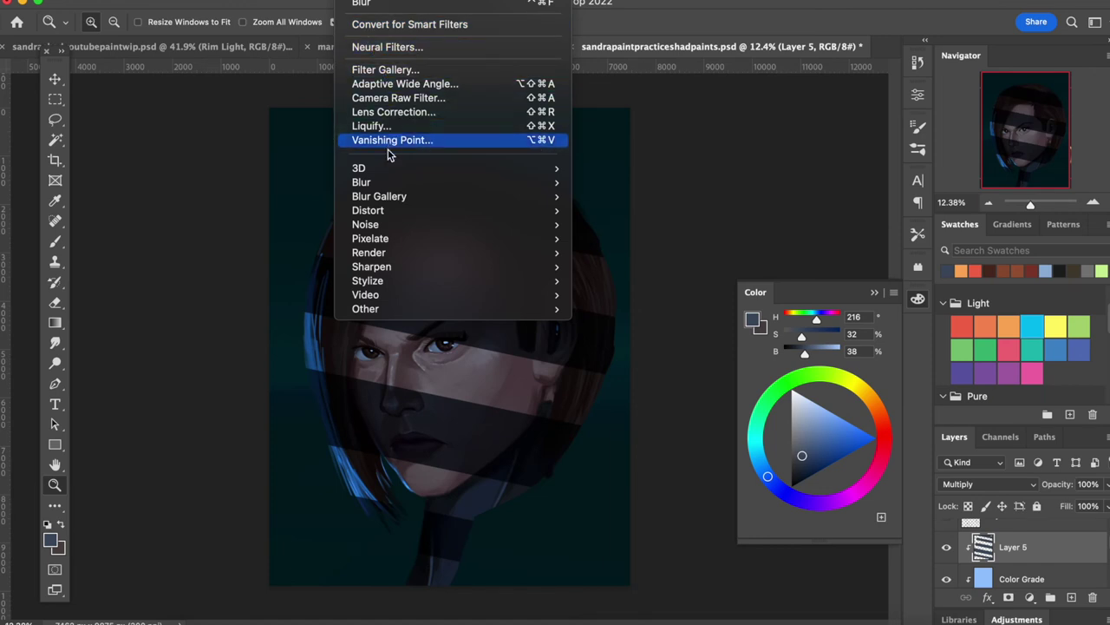
pyautogui.moveTo(387, 183)
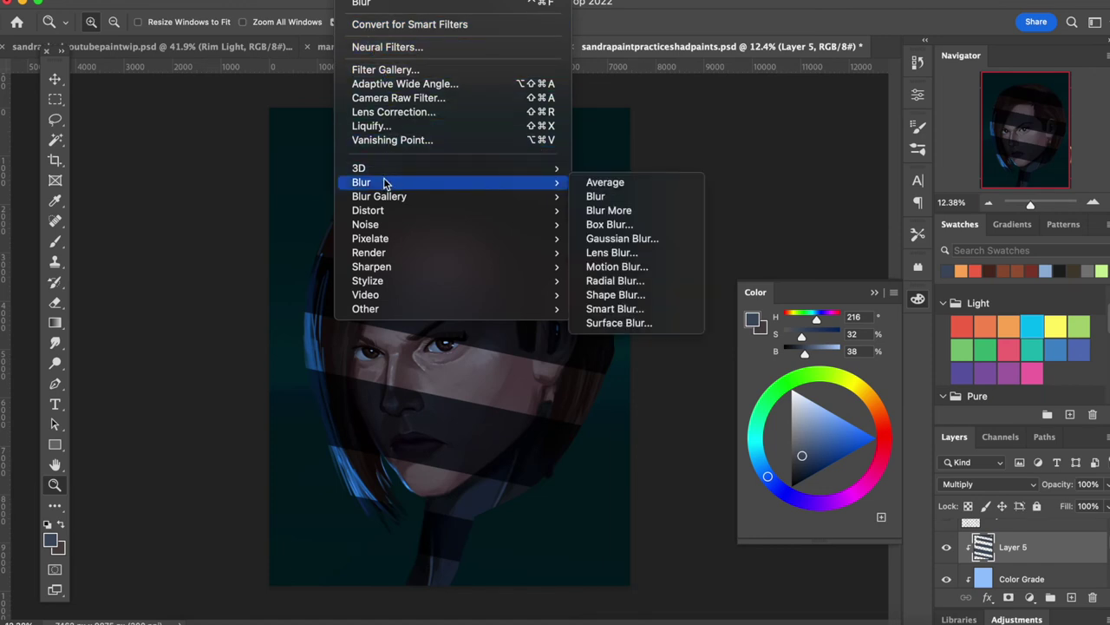
pyautogui.click(598, 239)
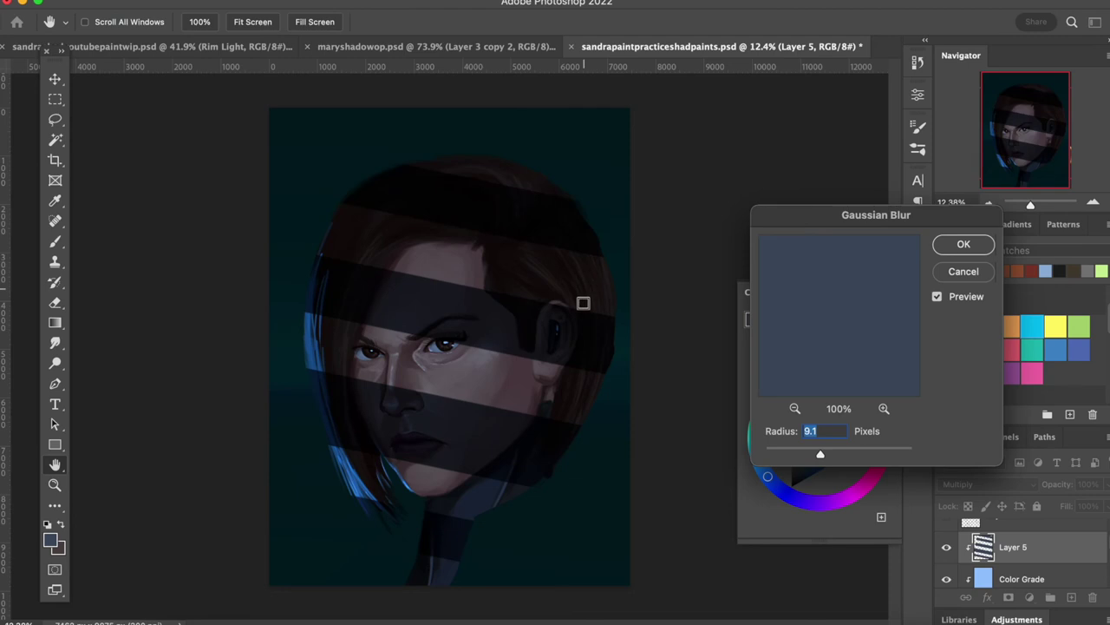
pyautogui.moveTo(823, 453); pyautogui.dragTo(824, 456)
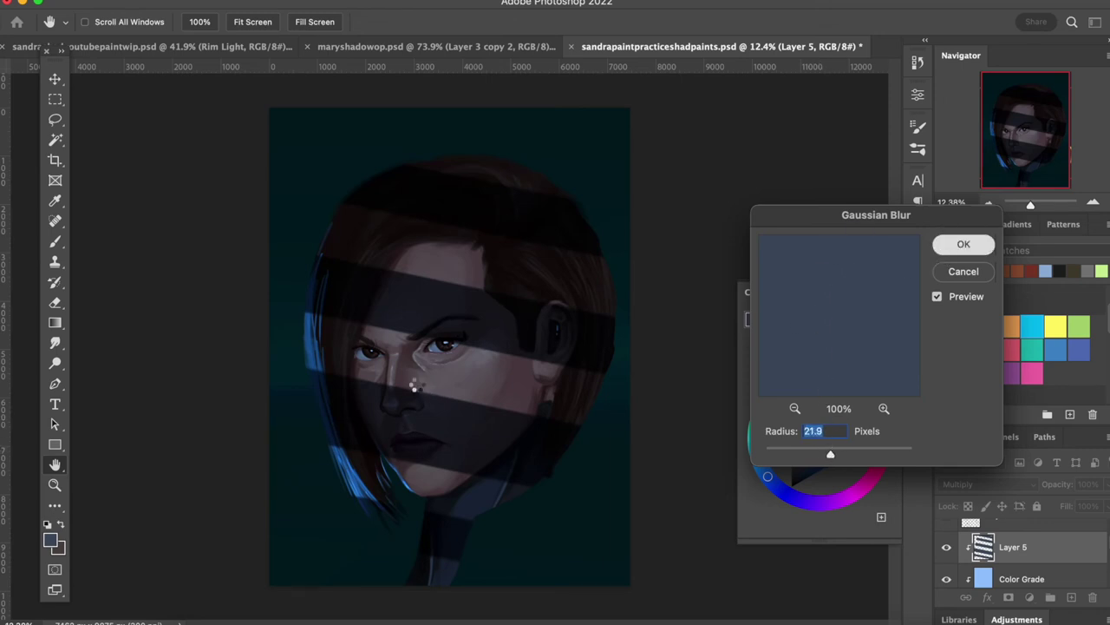
# - Rename the blurred stripe layer as NOIR
pyautogui.press('z')
pyautogui.moveTo(414, 391)
pyautogui.mouseDown()
pyautogui.moveTo(452, 389)
pyautogui.moveTo(428, 383)
pyautogui.mouseUp()
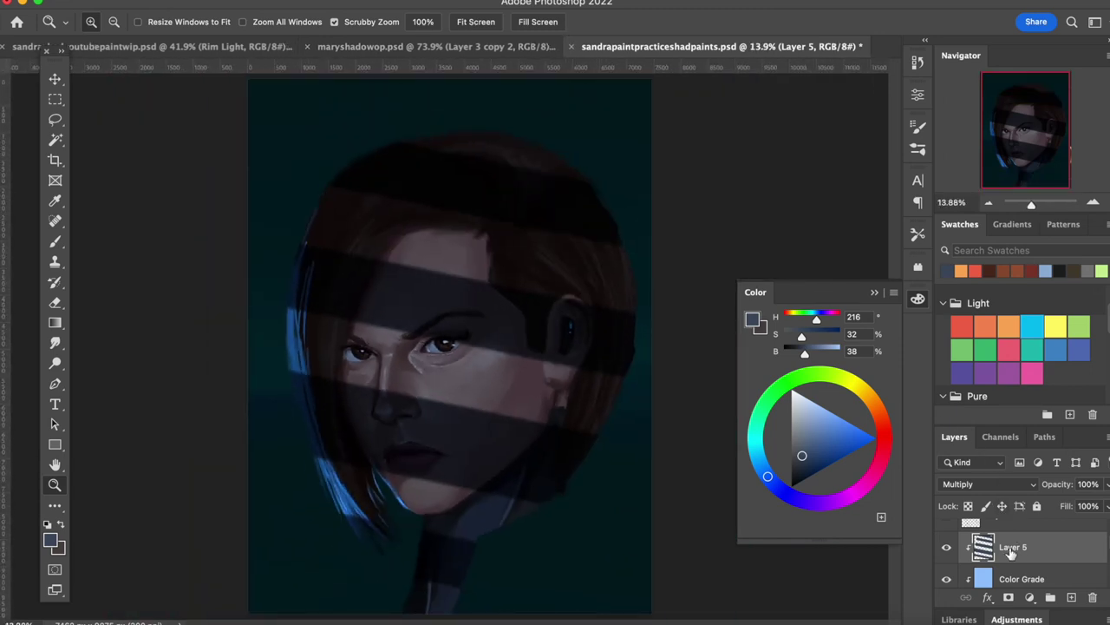
pyautogui.write('NOIR')
pyautogui.press('Return')
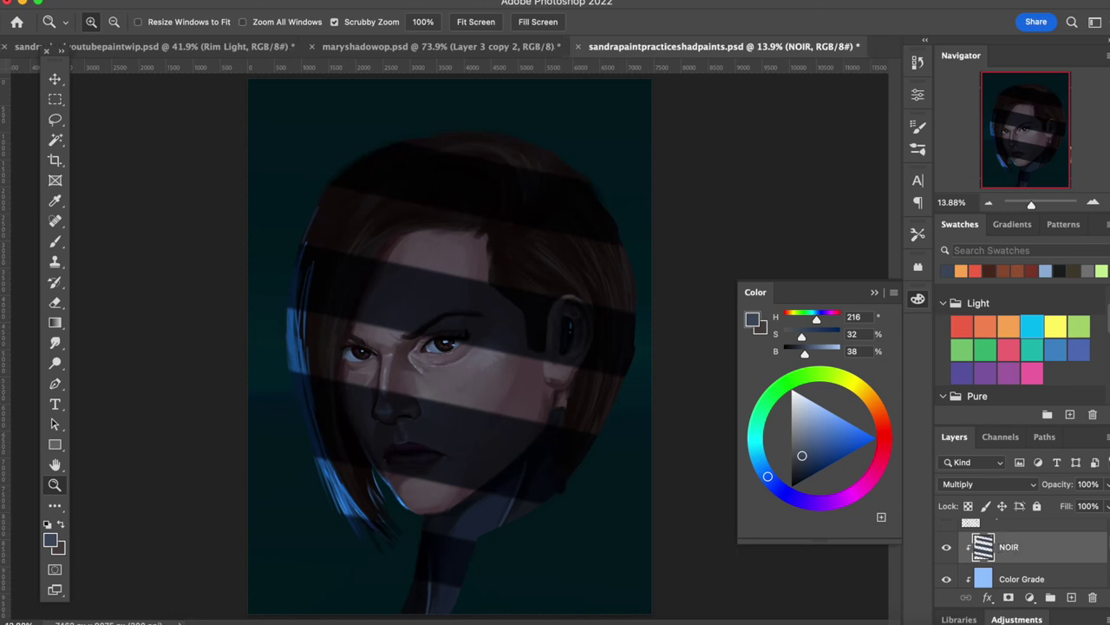
# - Adjust the NOIR layer's Hue/Saturation to hue +10 and lightness -20 to darken the blind shadows
pyautogui.click(222, 4)
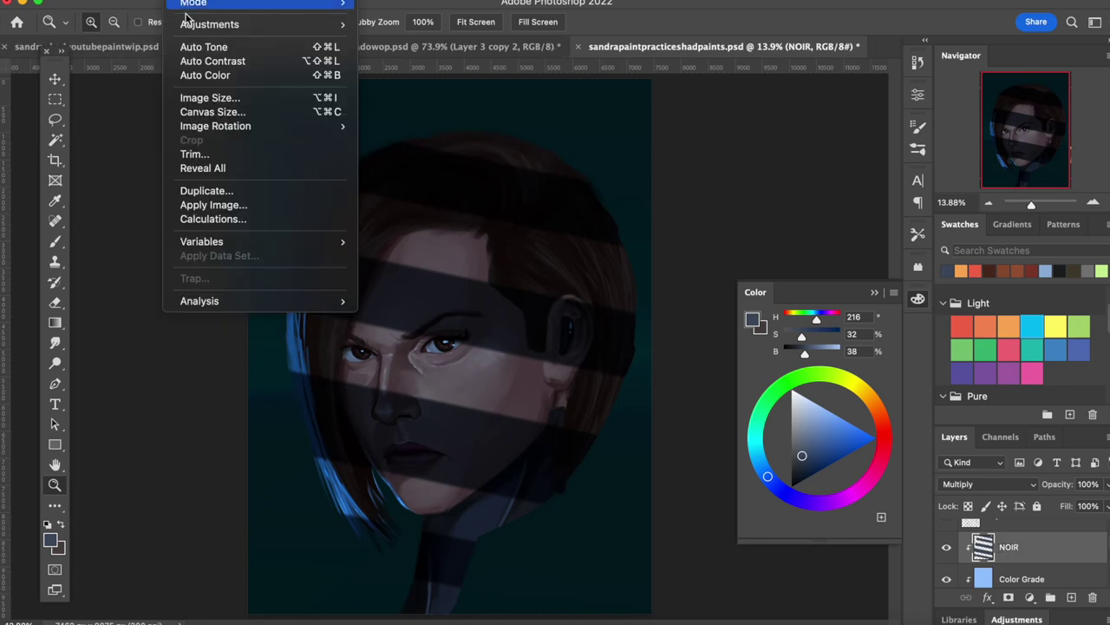
pyautogui.moveTo(251, 29)
pyautogui.click(386, 104)
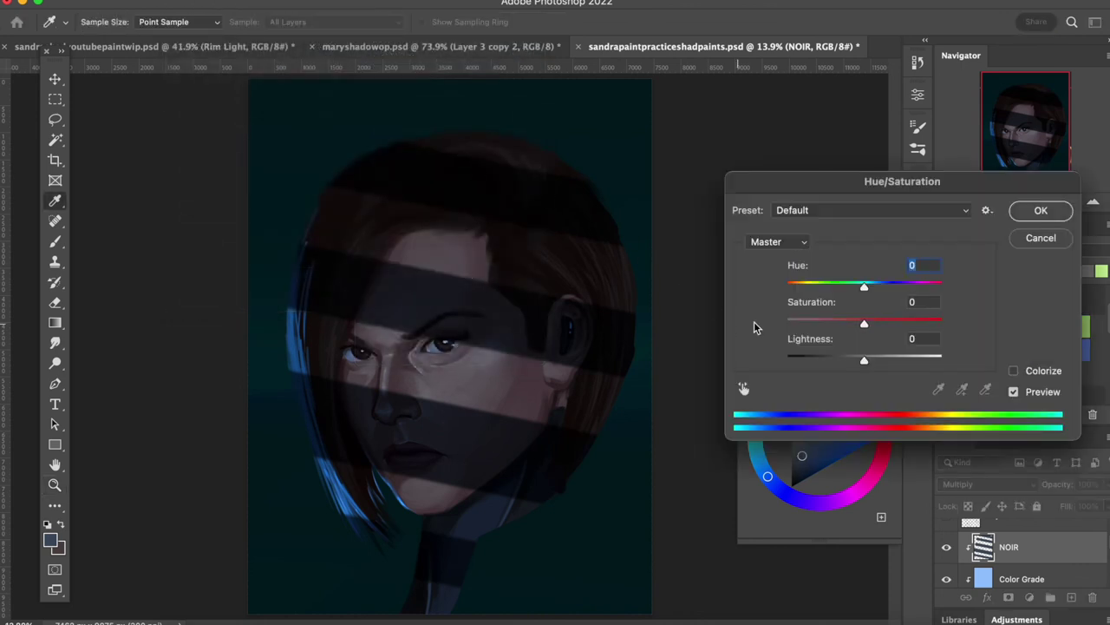
pyautogui.moveTo(865, 289); pyautogui.dragTo(873, 286)
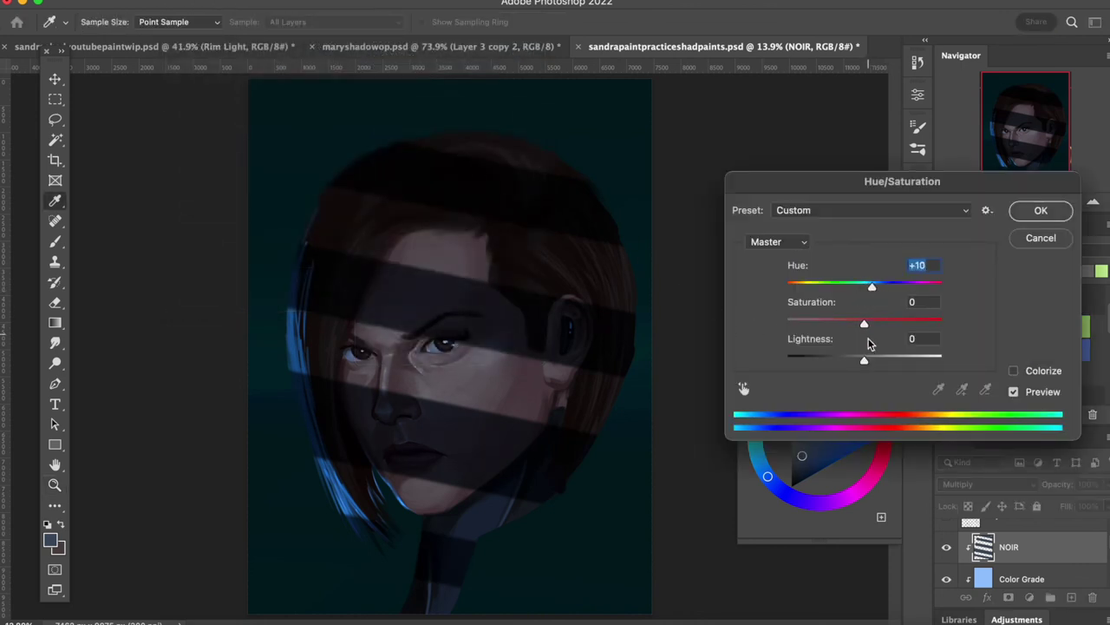
pyautogui.moveTo(867, 362); pyautogui.dragTo(848, 364)
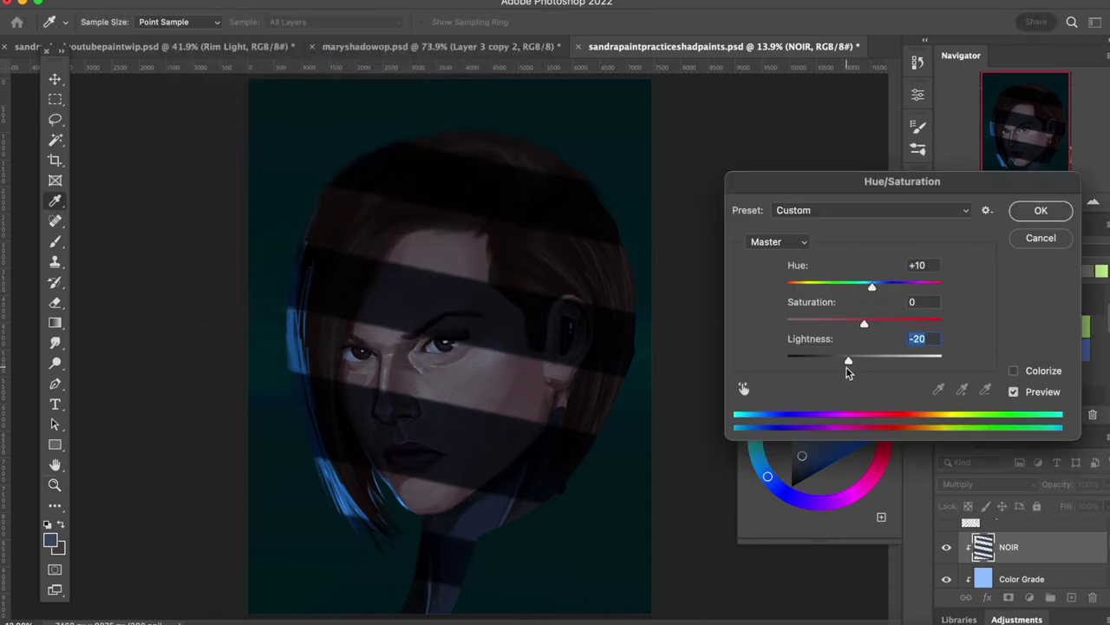
pyautogui.press('Return')
pyautogui.press('z')
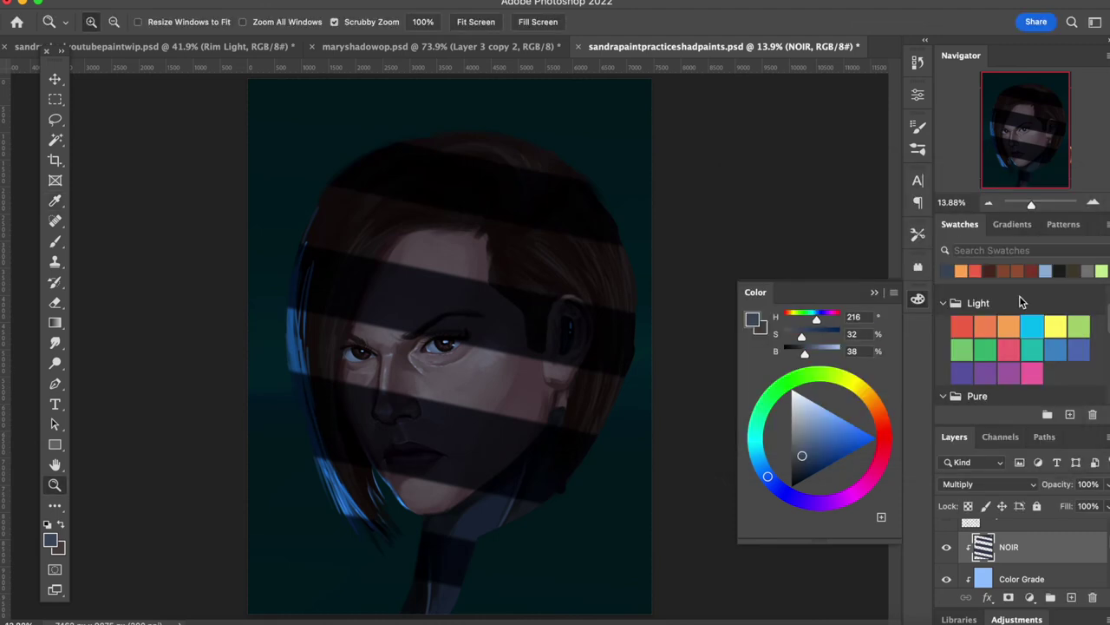
# - Duplicate the NOIR layer and place the copy beneath the portrait, directly above the Layer 4 background
pyautogui.rightClick(1026, 545)
pyautogui.click(886, 491)
pyautogui.press('Return')
pyautogui.scroll(-3, 989, 553)
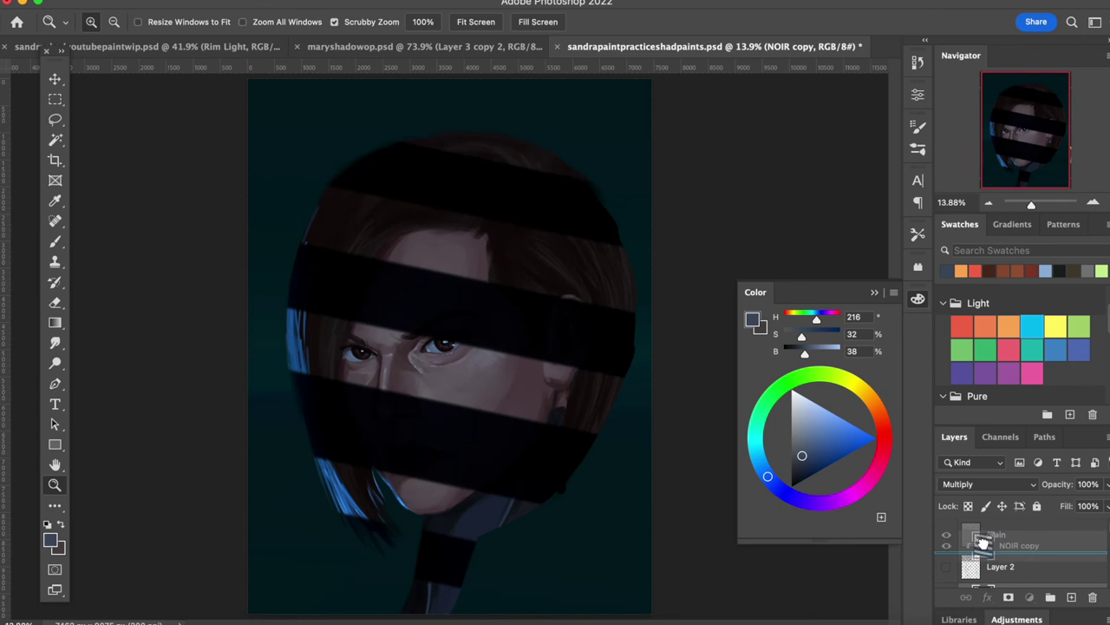
pyautogui.moveTo(983, 619); pyautogui.dragTo(977, 568)
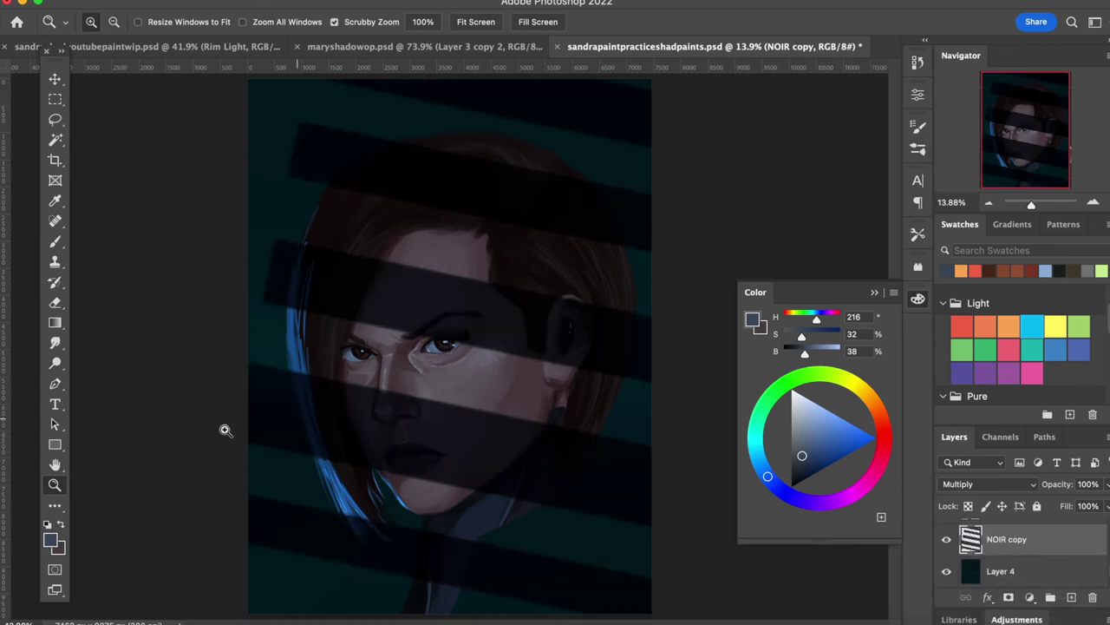
# - Try to scale the NOIR copy to 192.40% width and height so its stripes extend beyond the canvas edges
pyautogui.click(58, 503)
pyautogui.click(58, 485)
pyautogui.scroll(-5, 88, 478)
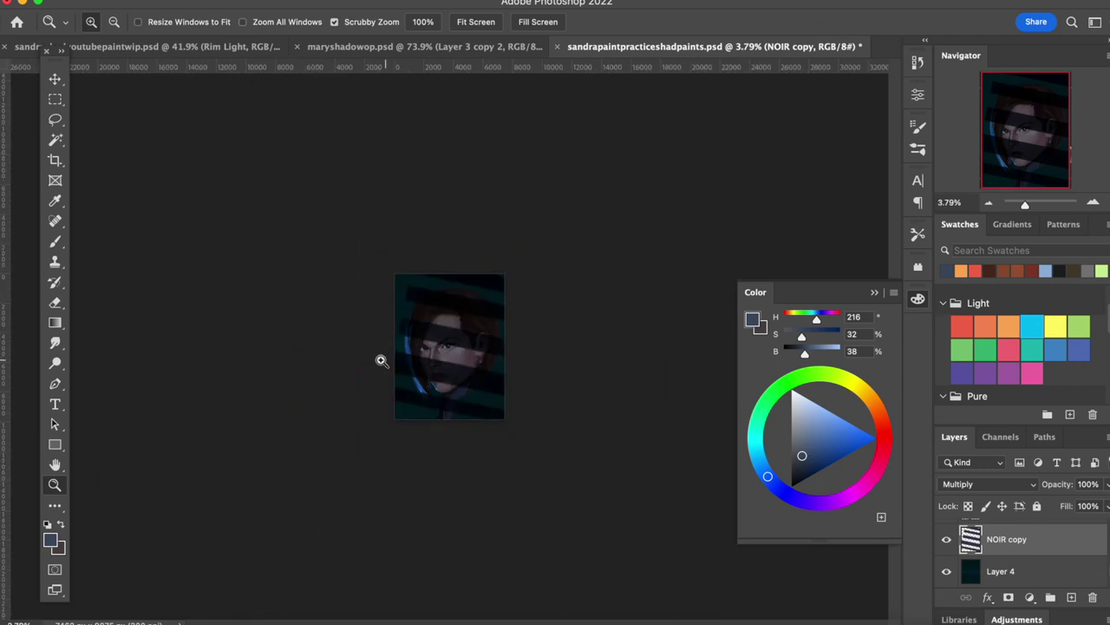
pyautogui.moveTo(382, 359); pyautogui.dragTo(396, 367)
pyautogui.press('m')
pyautogui.press('super+t')
pyautogui.press('v')
pyautogui.moveTo(366, 232); pyautogui.dragTo(255, 168)
pyautogui.moveTo(337, 265); pyautogui.dragTo(325, 308)
pyautogui.moveTo(560, 186); pyautogui.dragTo(668, 132)
pyautogui.moveTo(661, 90)
pyautogui.mouseDown()
pyautogui.moveTo(633, 117)
pyautogui.moveTo(649, 104)
pyautogui.mouseUp()
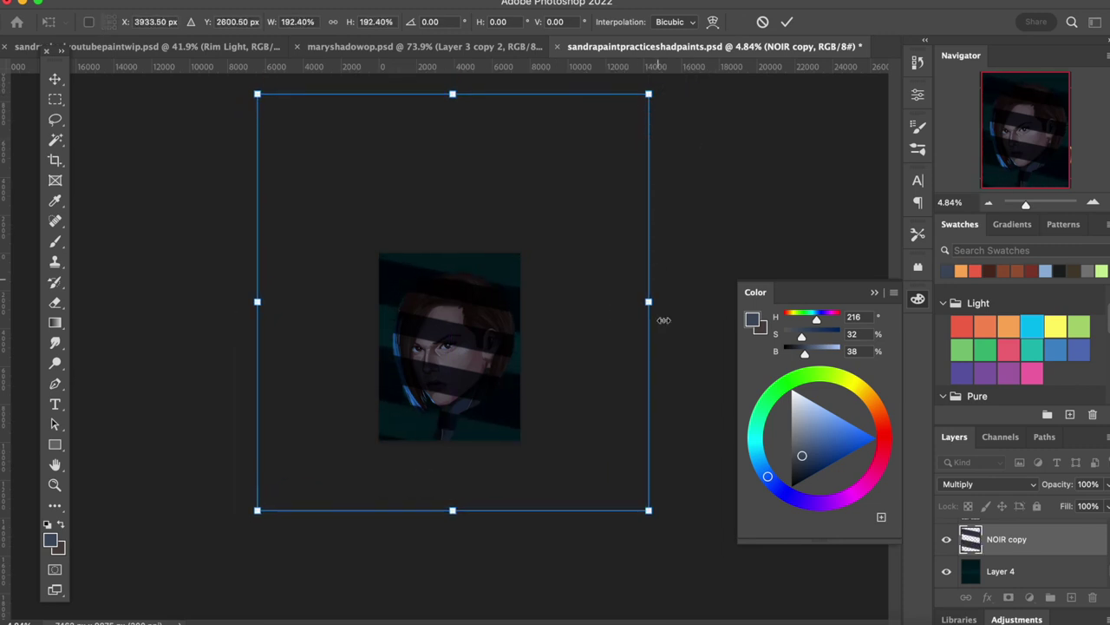
pyautogui.click(762, 22)
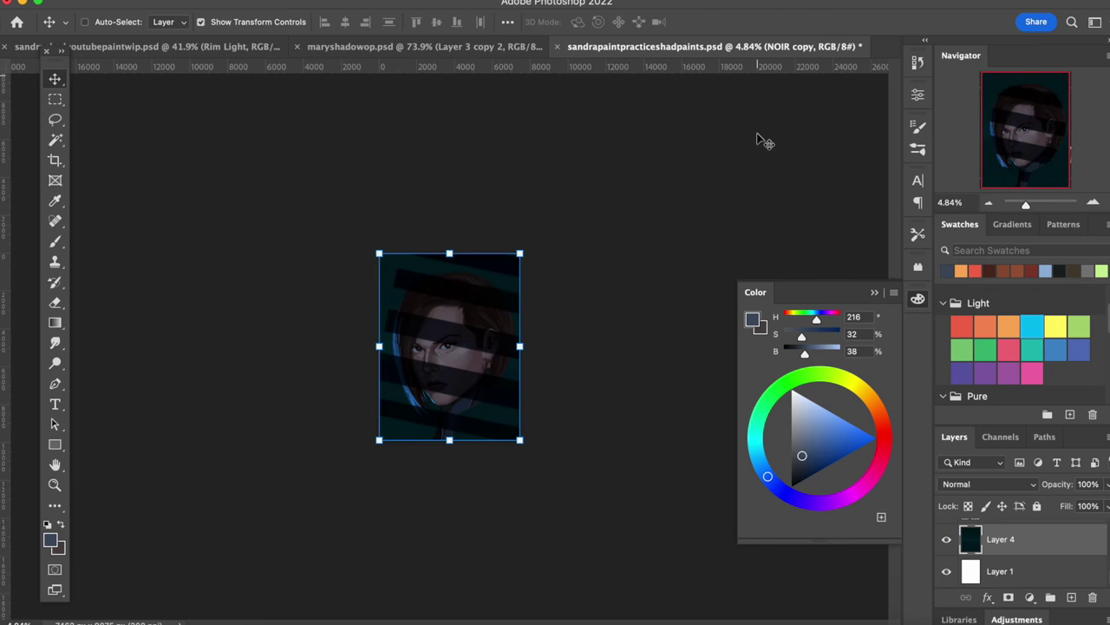
# - Examine the blind shadows across the second portrait's face, both up close and as a whole
pyautogui.click(55, 484)
pyautogui.moveTo(483, 352); pyautogui.dragTo(447, 345)
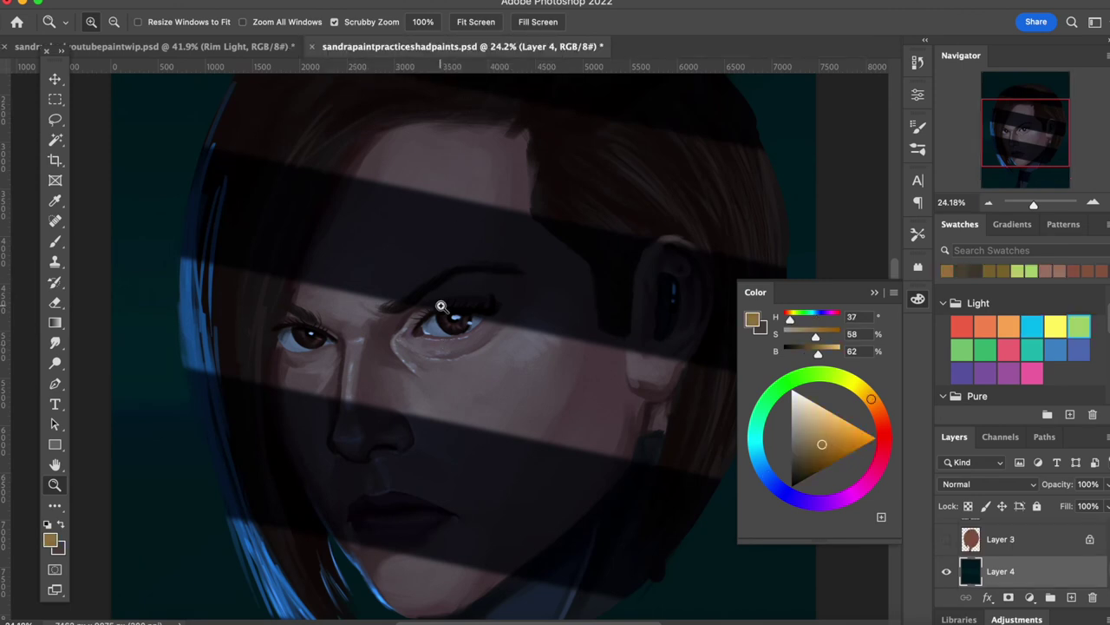
pyautogui.hscroll(-3, 441, 306)
pyautogui.scroll(-2, 442, 307)
pyautogui.moveTo(408, 297); pyautogui.dragTo(377, 299)
pyautogui.click(412, 310)
pyautogui.click(411, 310)
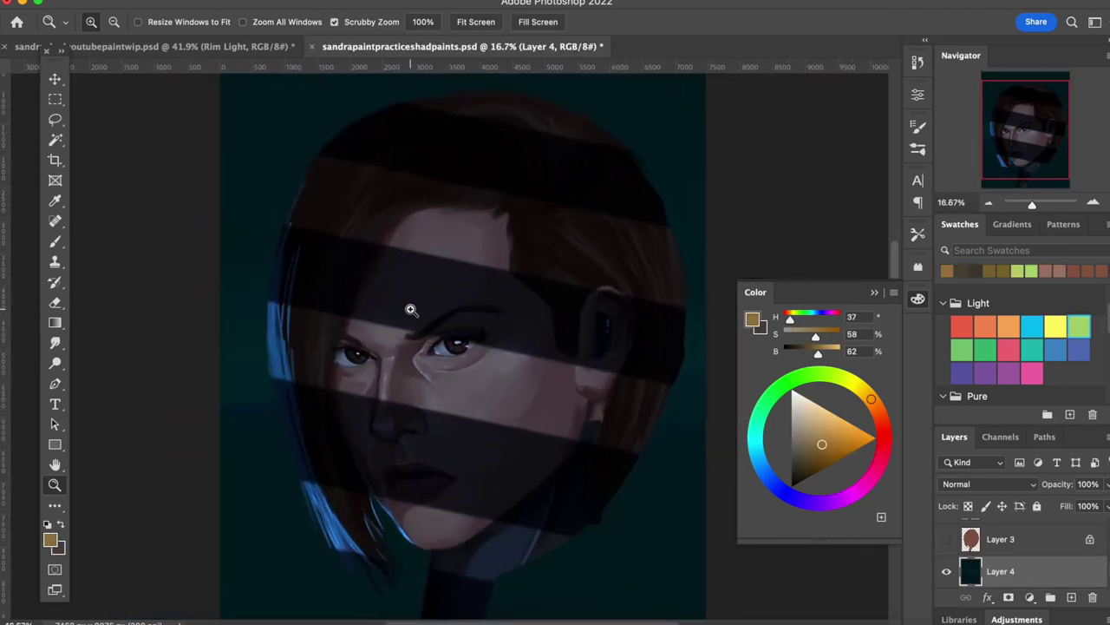
# - Switch to the first portrait, hide its Color Grade and Rim Light layers, and inspect the ungraded face up close
pyautogui.click(266, 50)
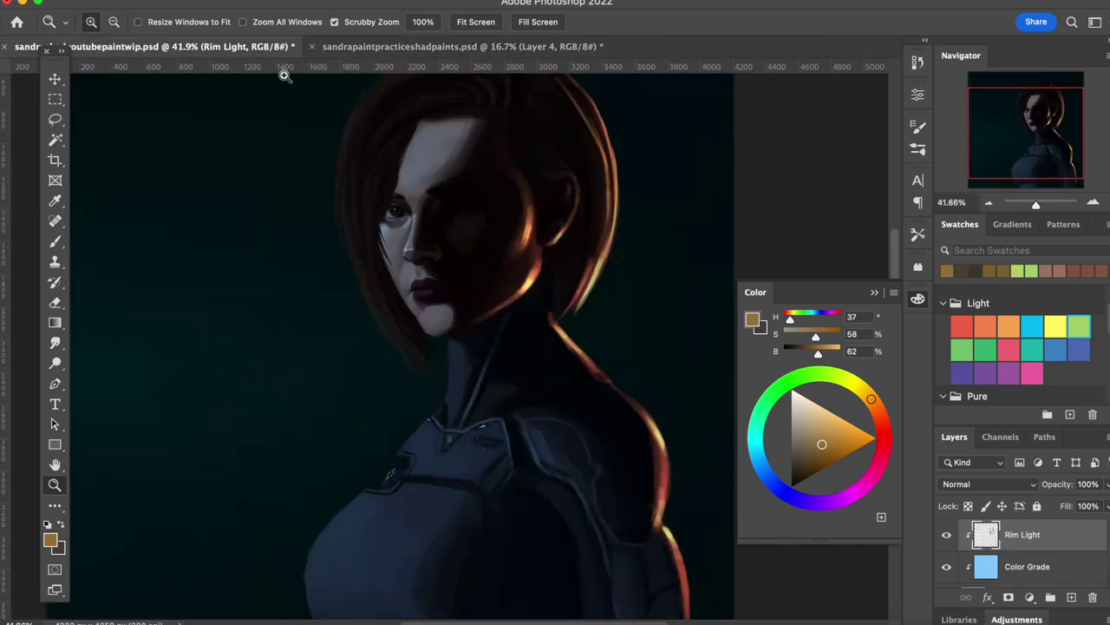
pyautogui.moveTo(529, 322); pyautogui.dragTo(507, 322)
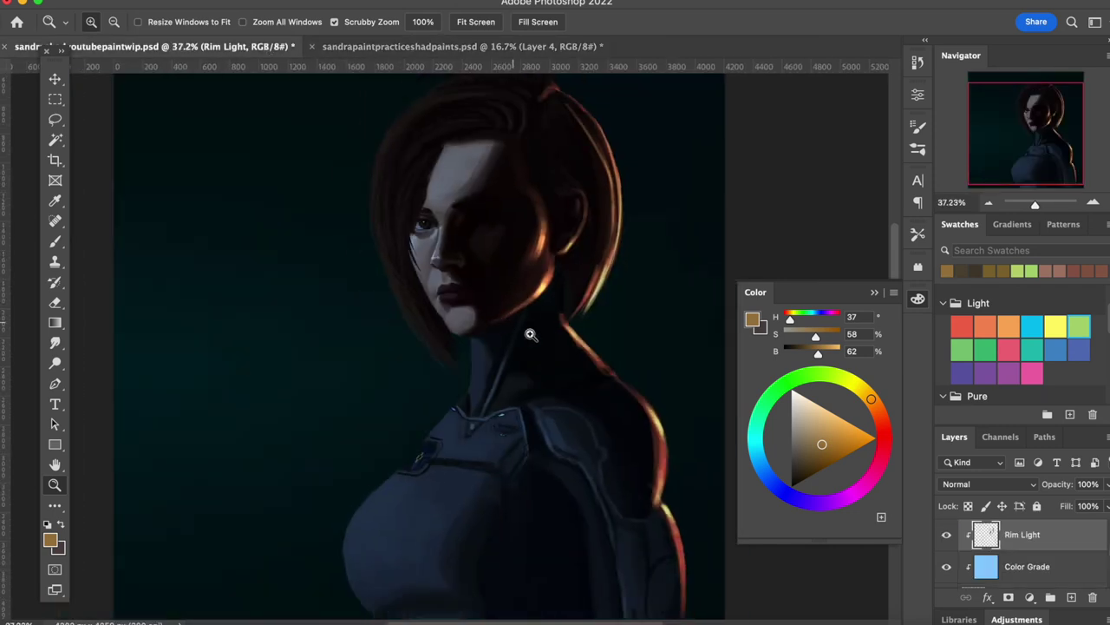
pyautogui.click(948, 536)
pyautogui.click(947, 567)
pyautogui.click(948, 536)
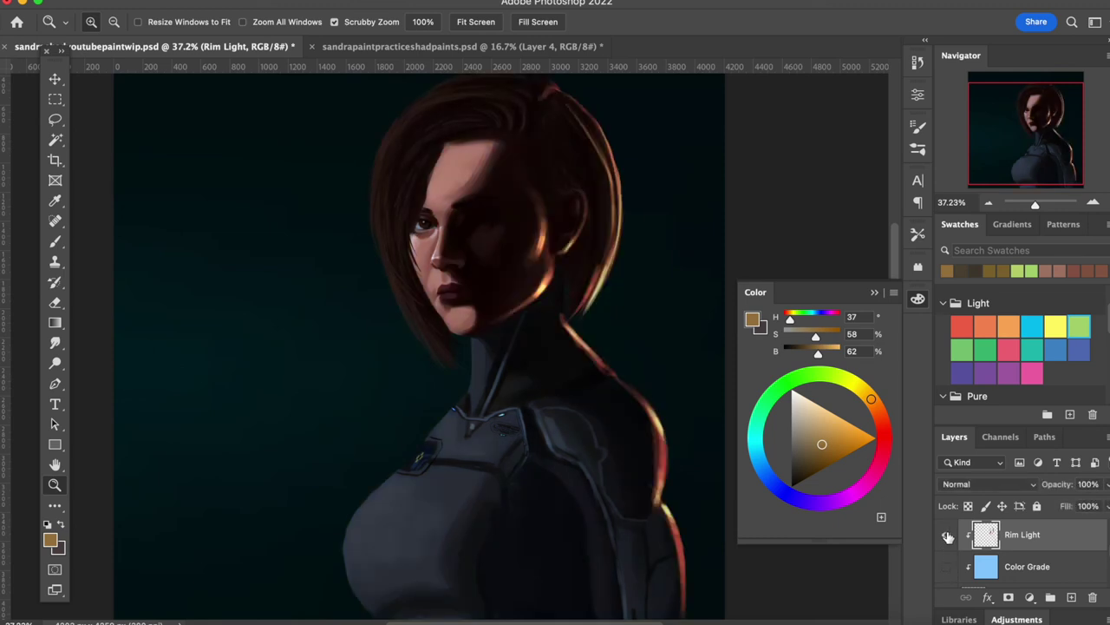
pyautogui.click(947, 536)
pyautogui.moveTo(558, 384); pyautogui.dragTo(520, 374)
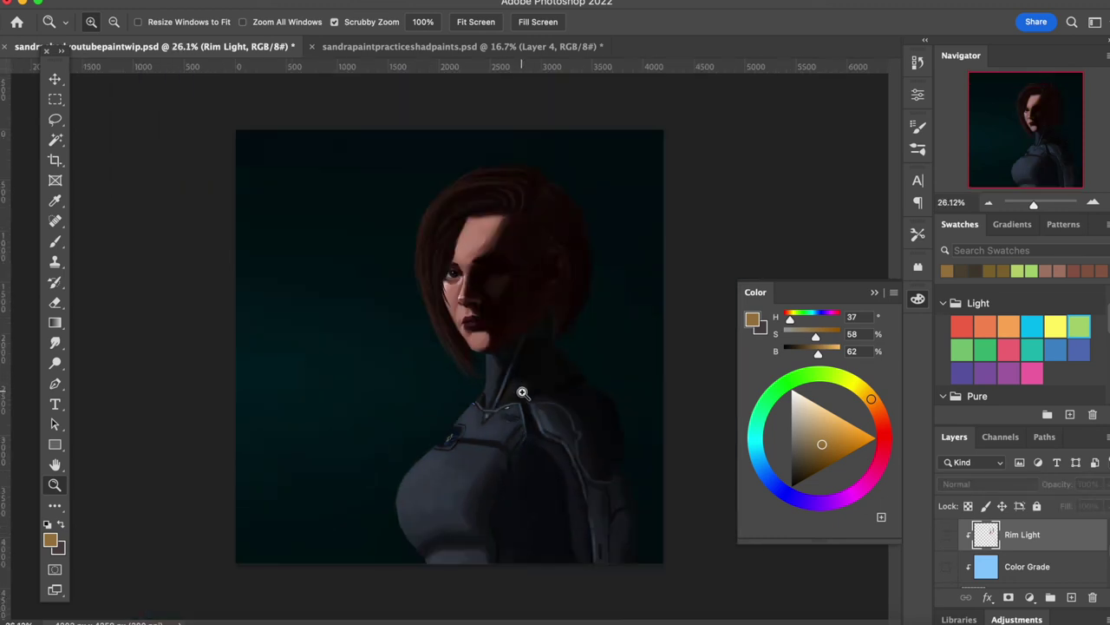
pyautogui.click(522, 392)
pyautogui.click(522, 393)
pyautogui.scroll(3, 522, 392)
pyautogui.click(523, 392)
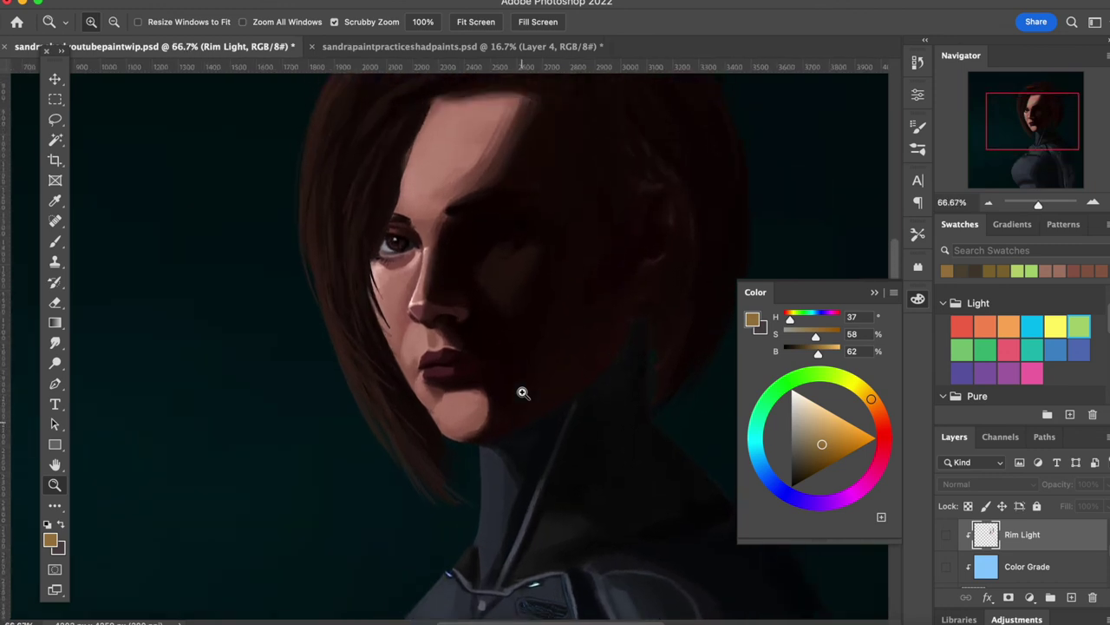
# - Show the Color Grade and Rim Light layers again to compare the graded look, and collapse the colour picker
pyautogui.click(946, 566)
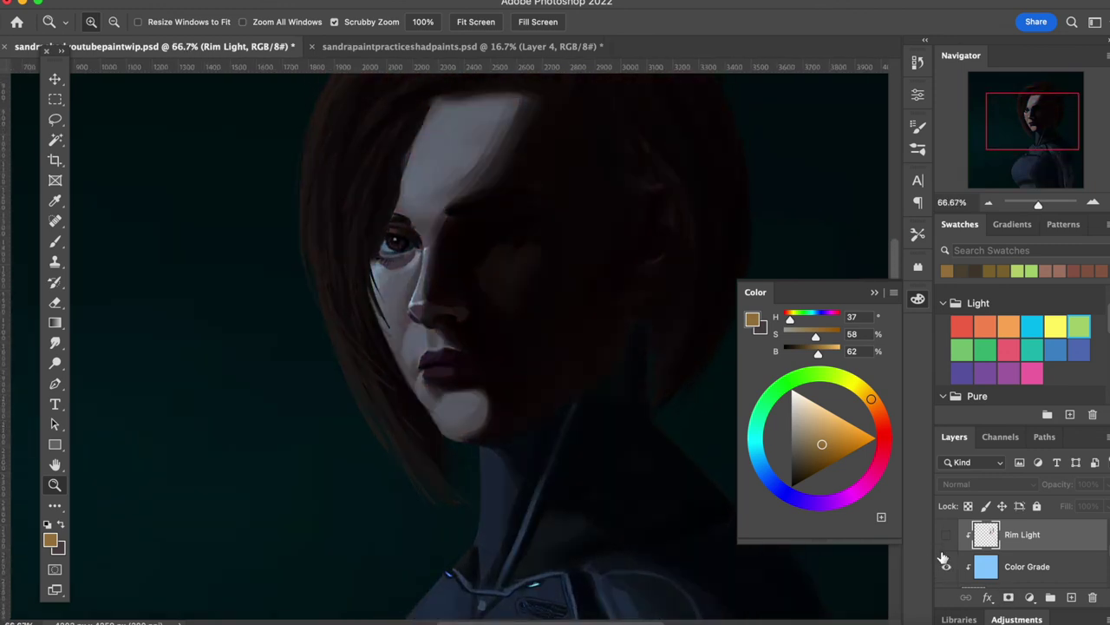
pyautogui.click(947, 536)
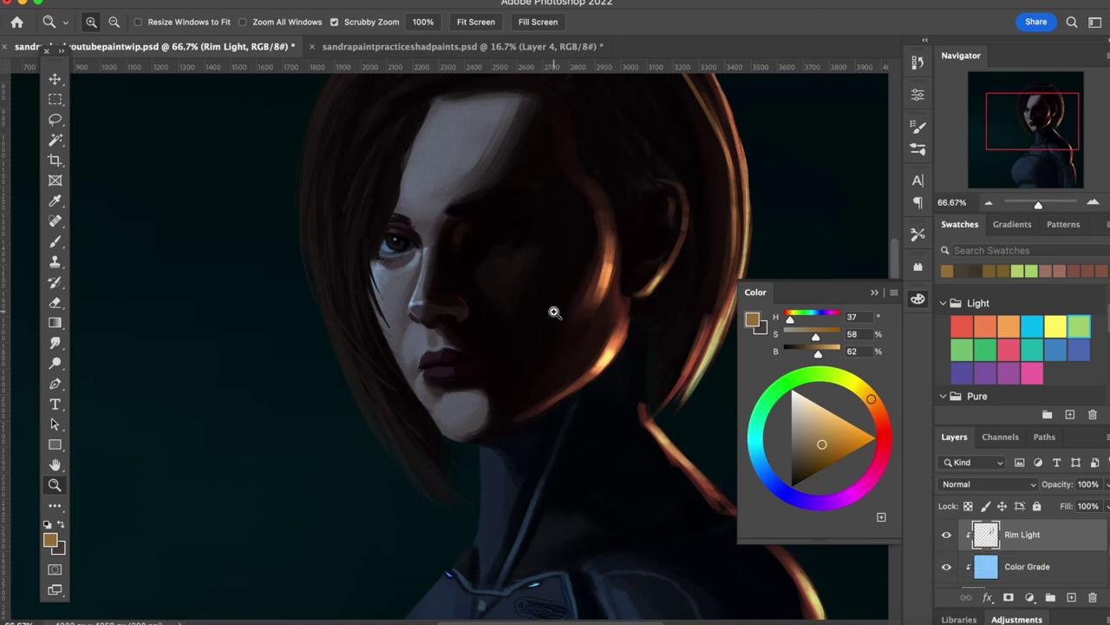
pyautogui.click(918, 300)
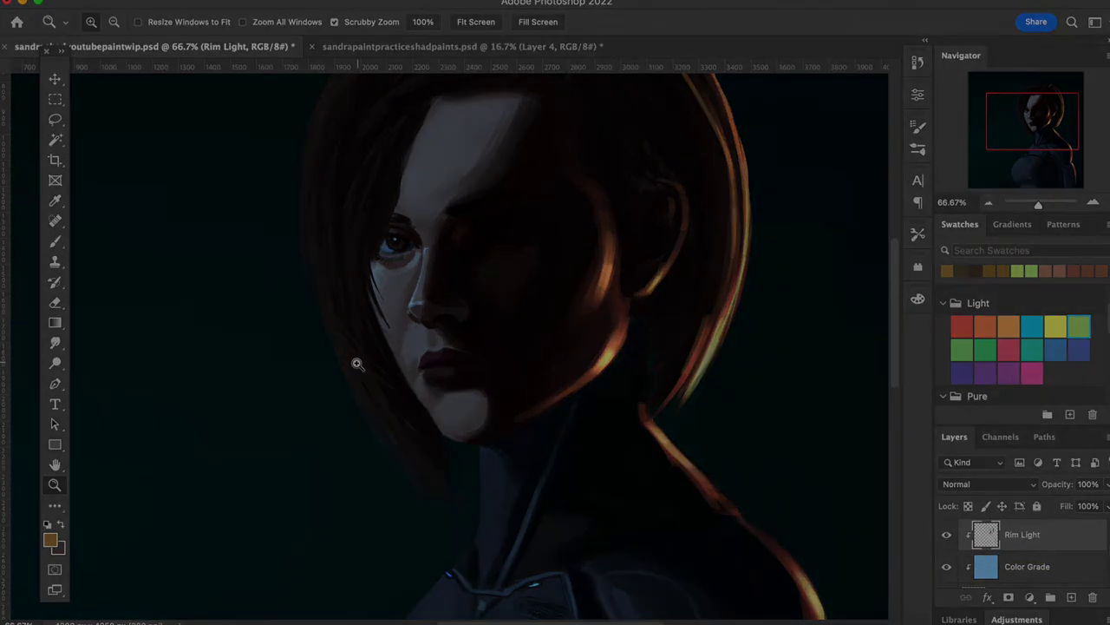